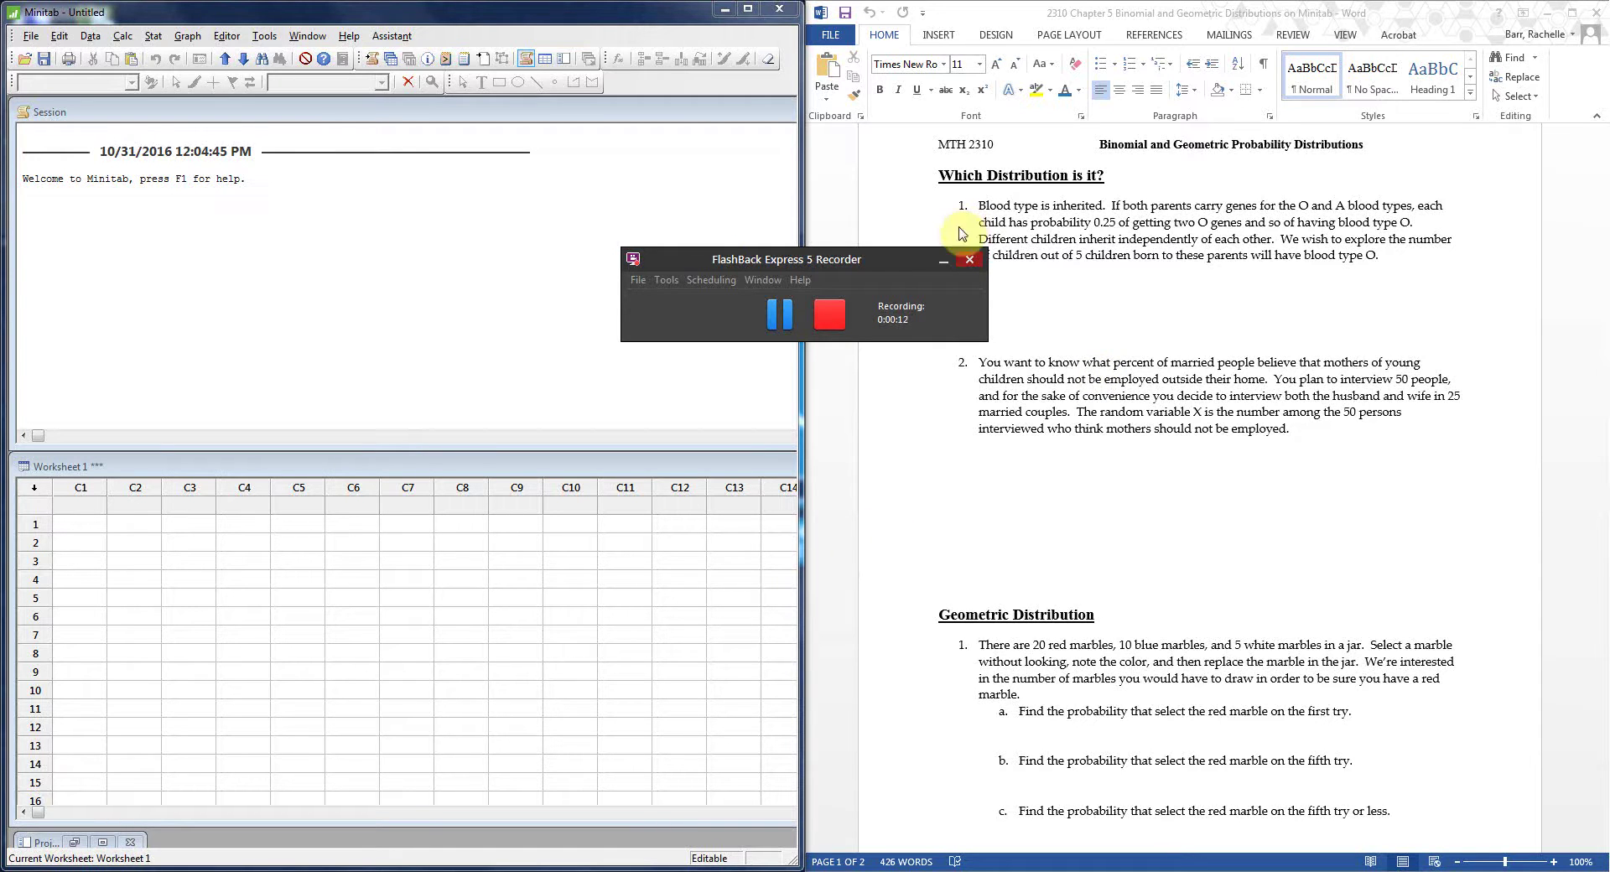
- Scroll the Word handout down to the Geometric Distribution marble problem and the Binomial questions
click(943, 261)
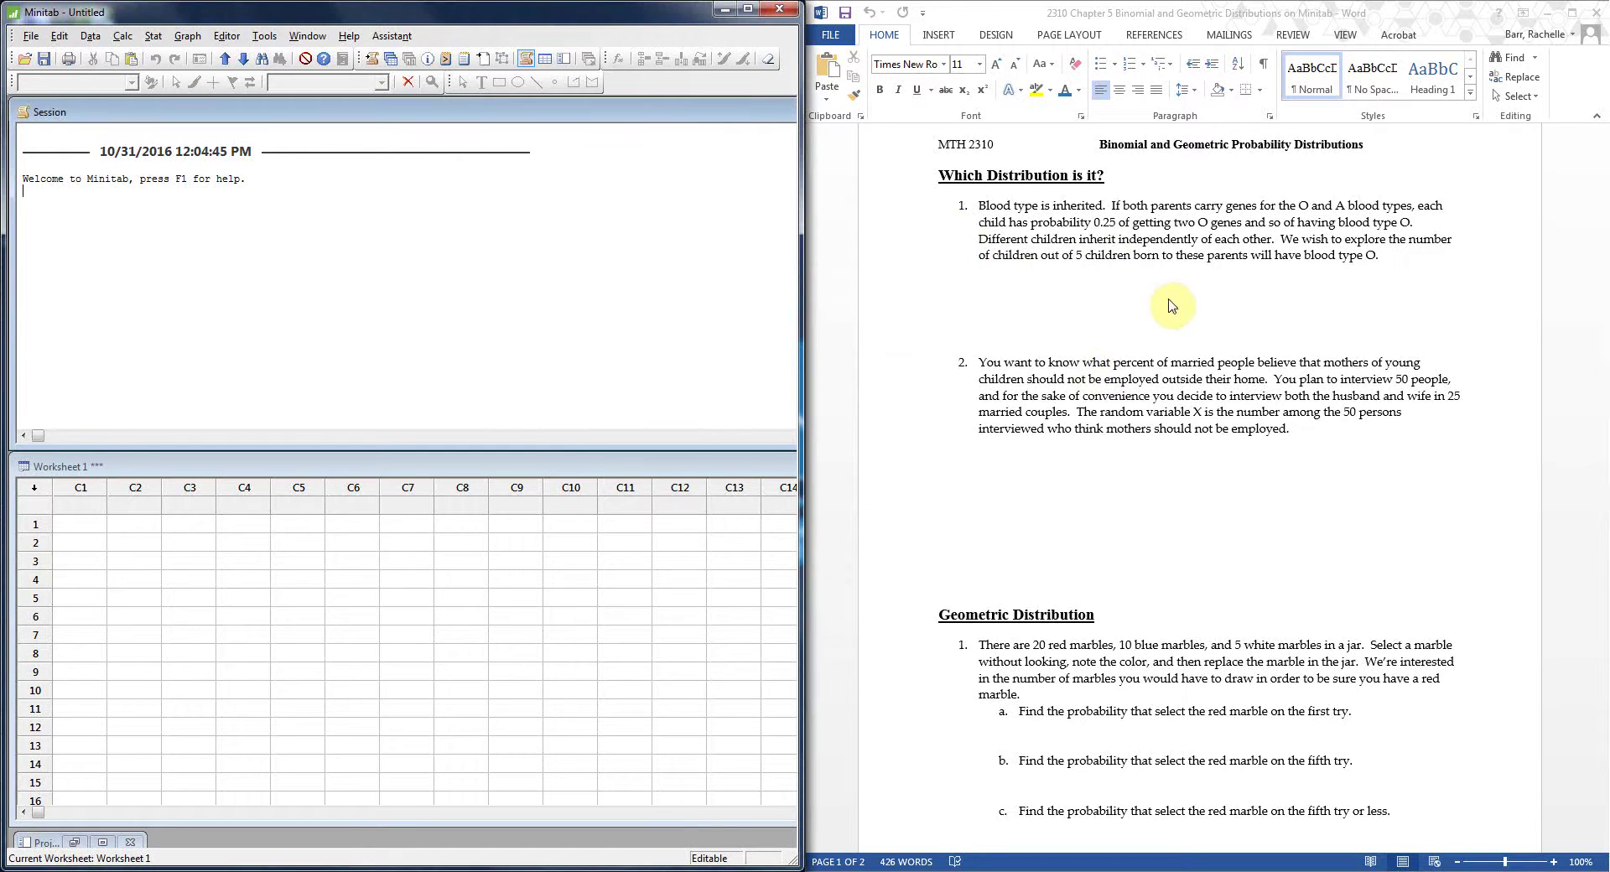
scroll(1174, 381, up, 1)
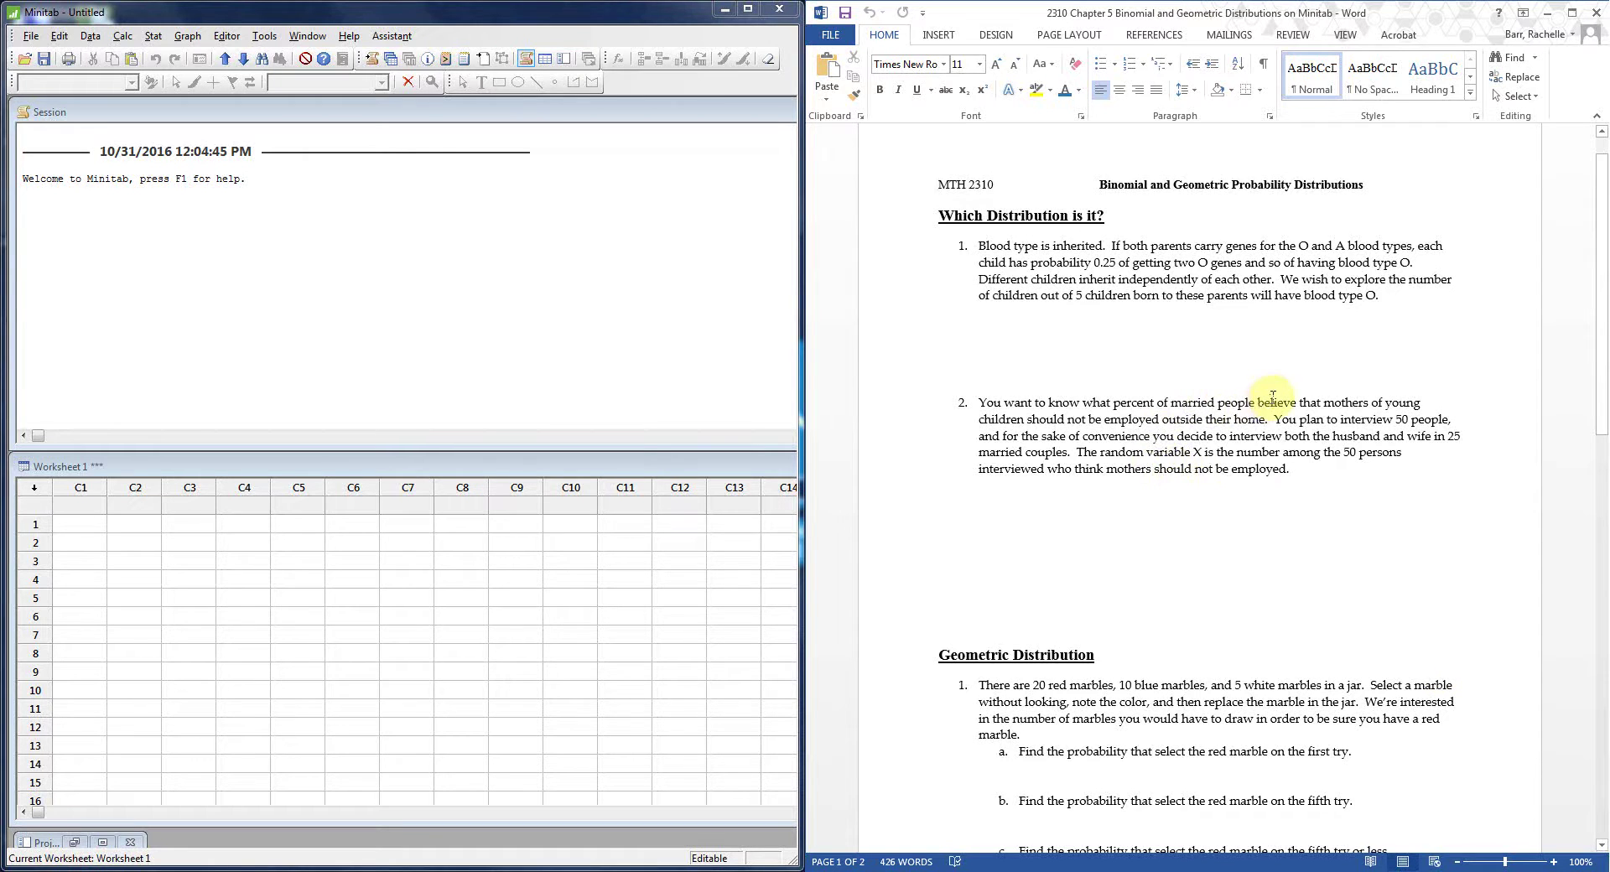
scroll(1128, 598, down, 2)
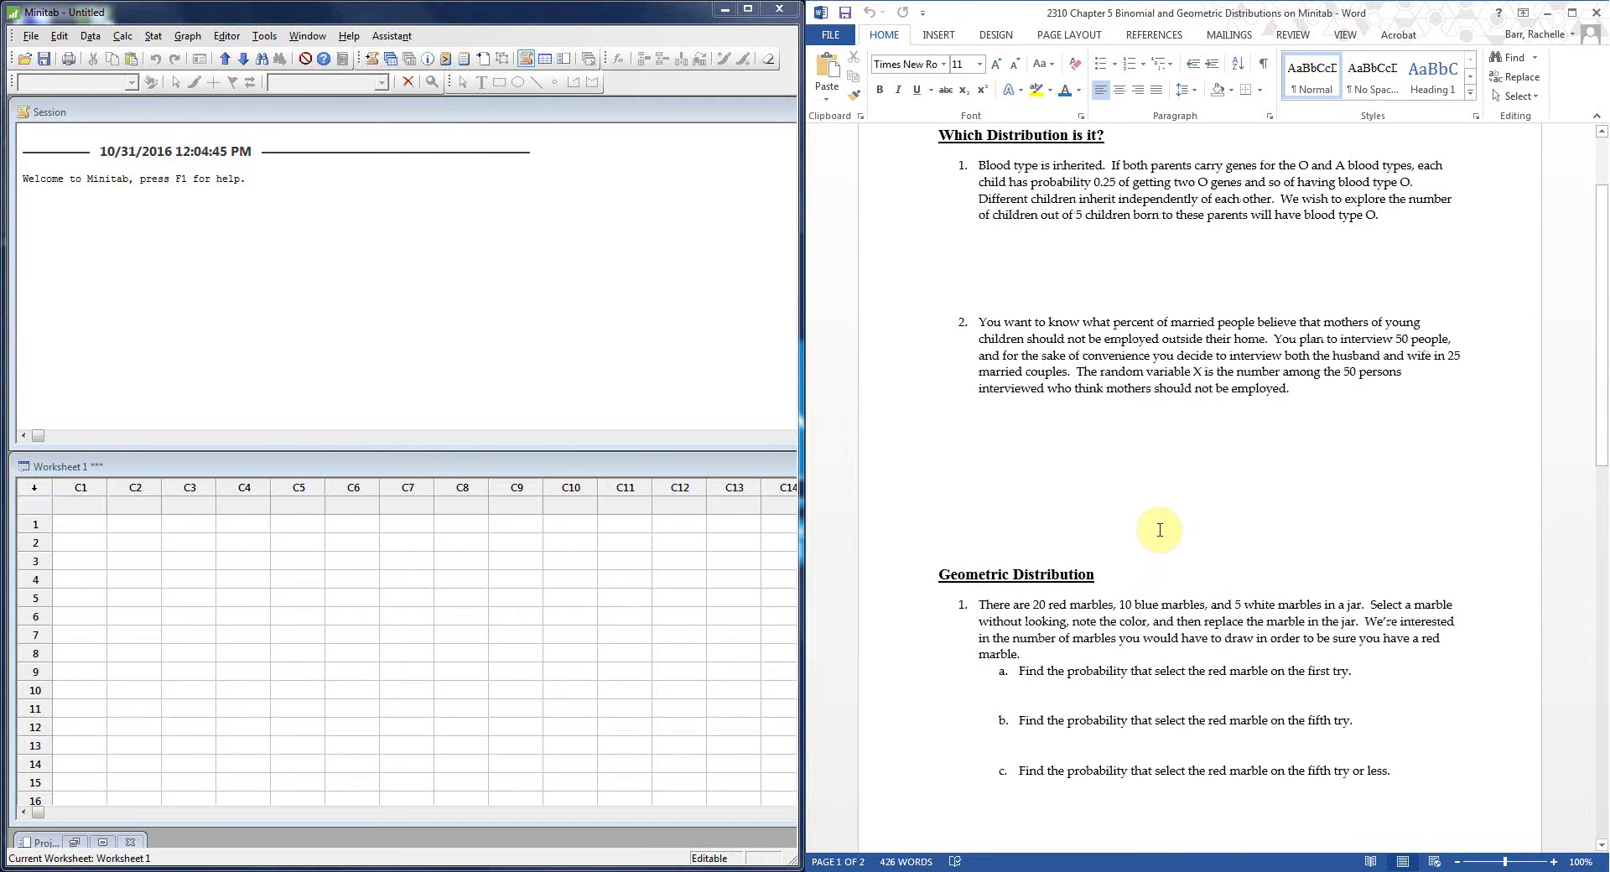
scroll(1163, 514, down, 10)
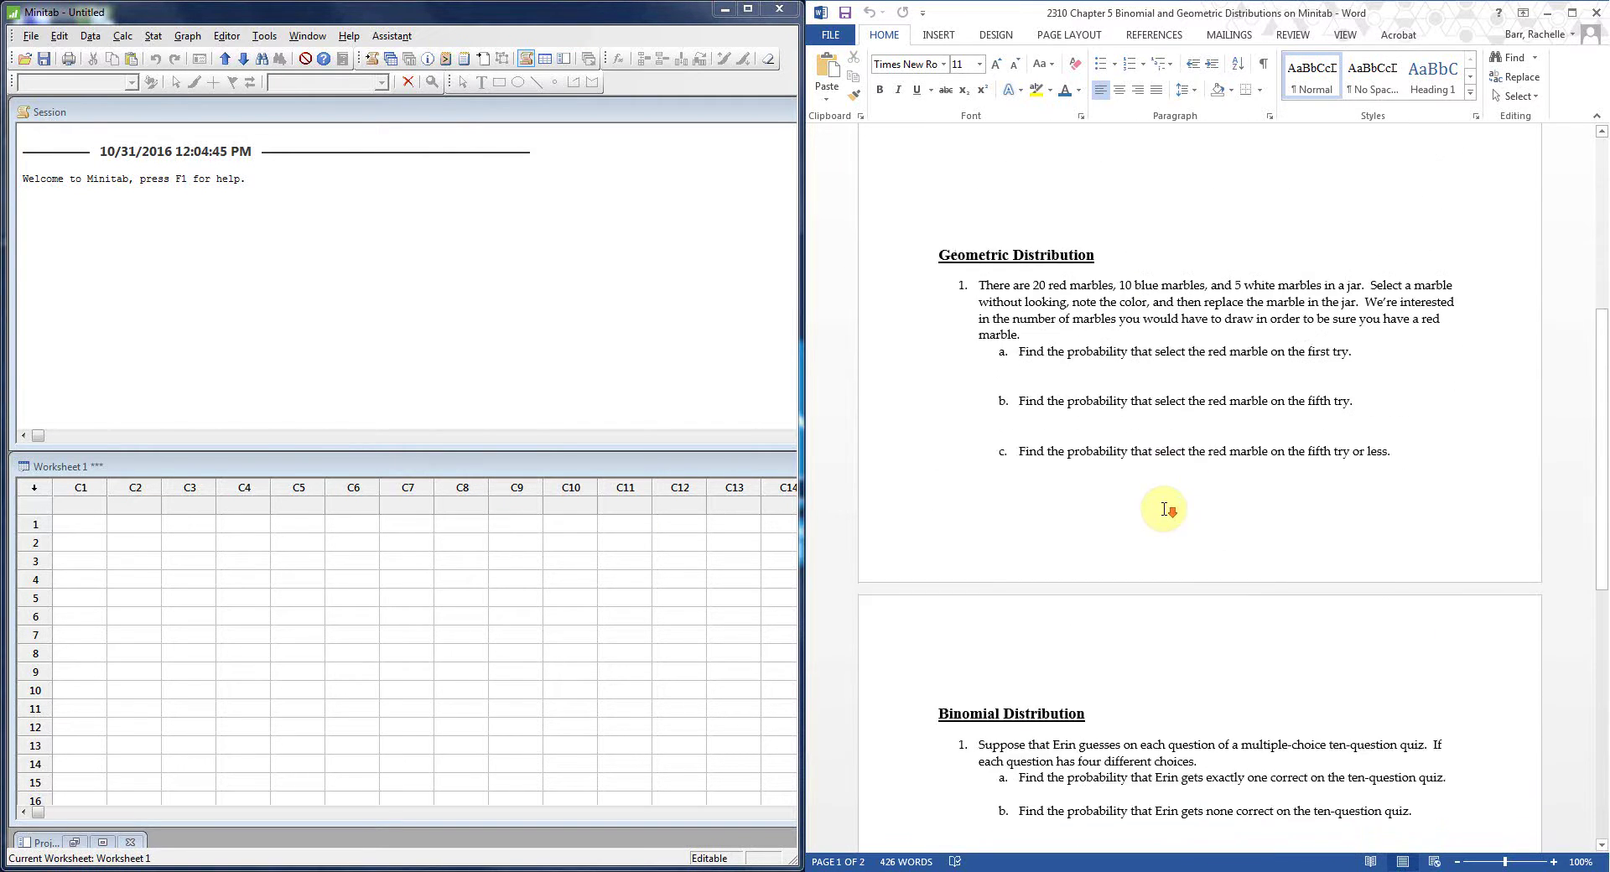
scroll(1162, 508, down, 1)
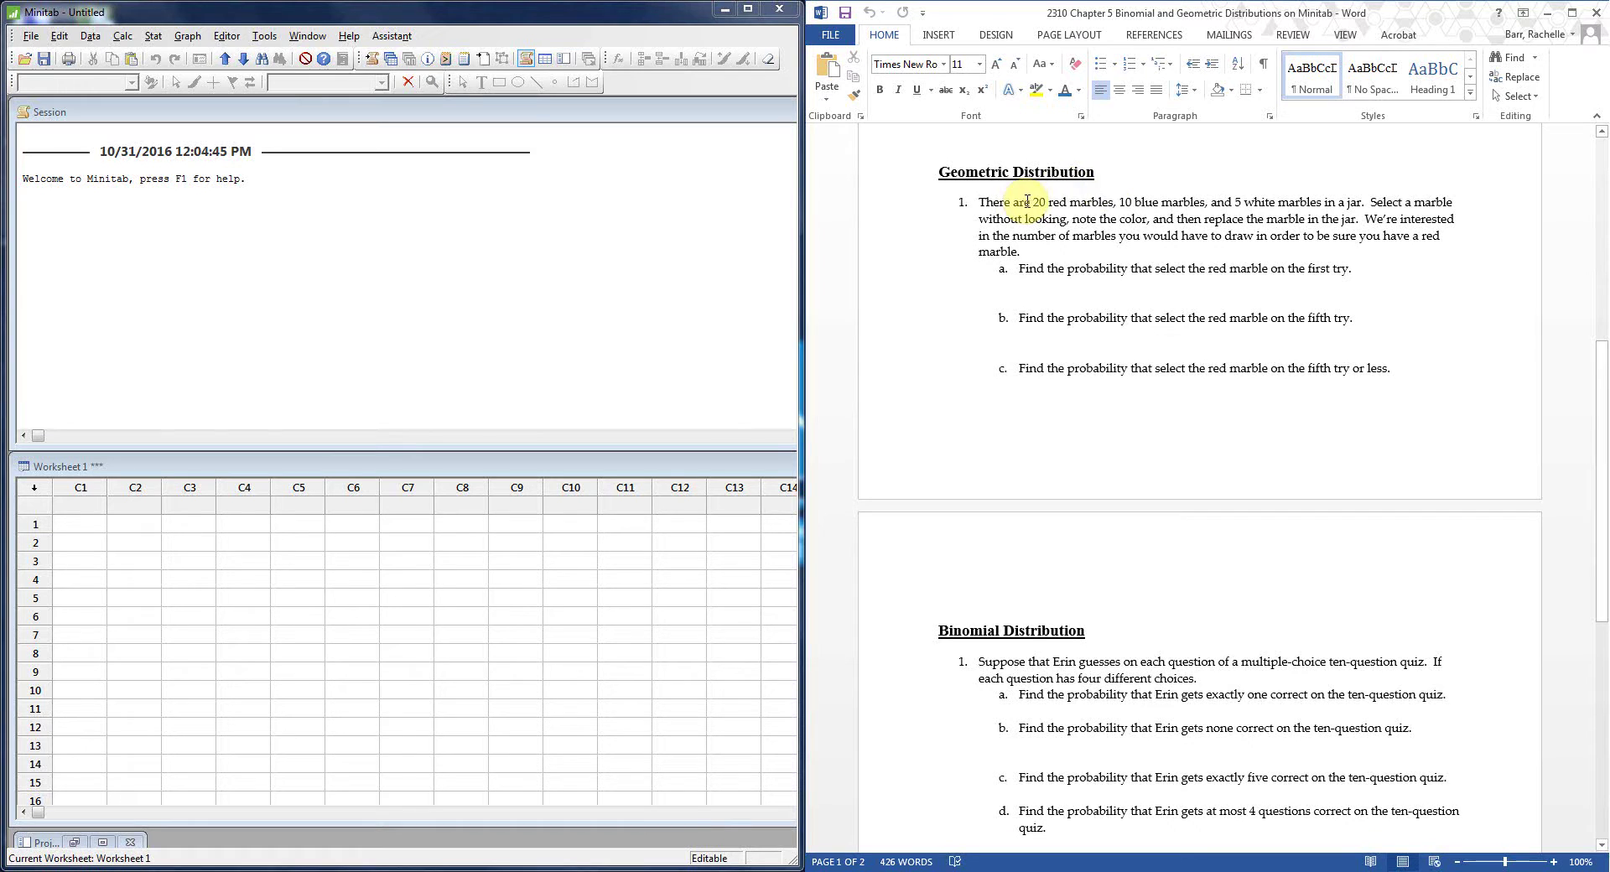
- Under part a, write p=20/35=.57143 and begin a P(X=1)= line beneath it
click(1064, 284)
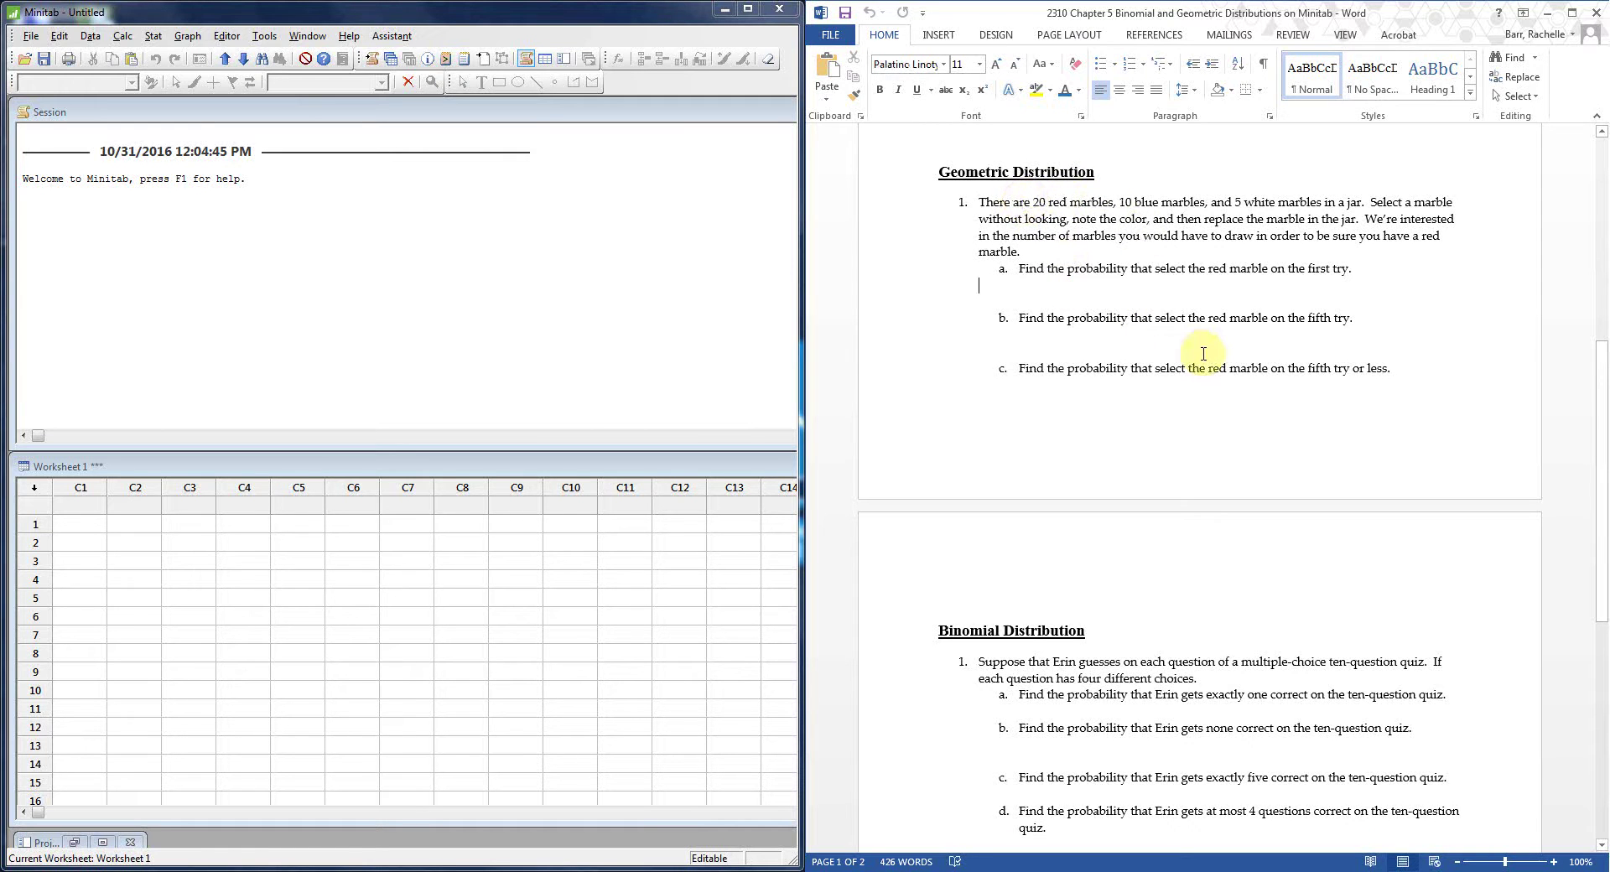
text(P=)
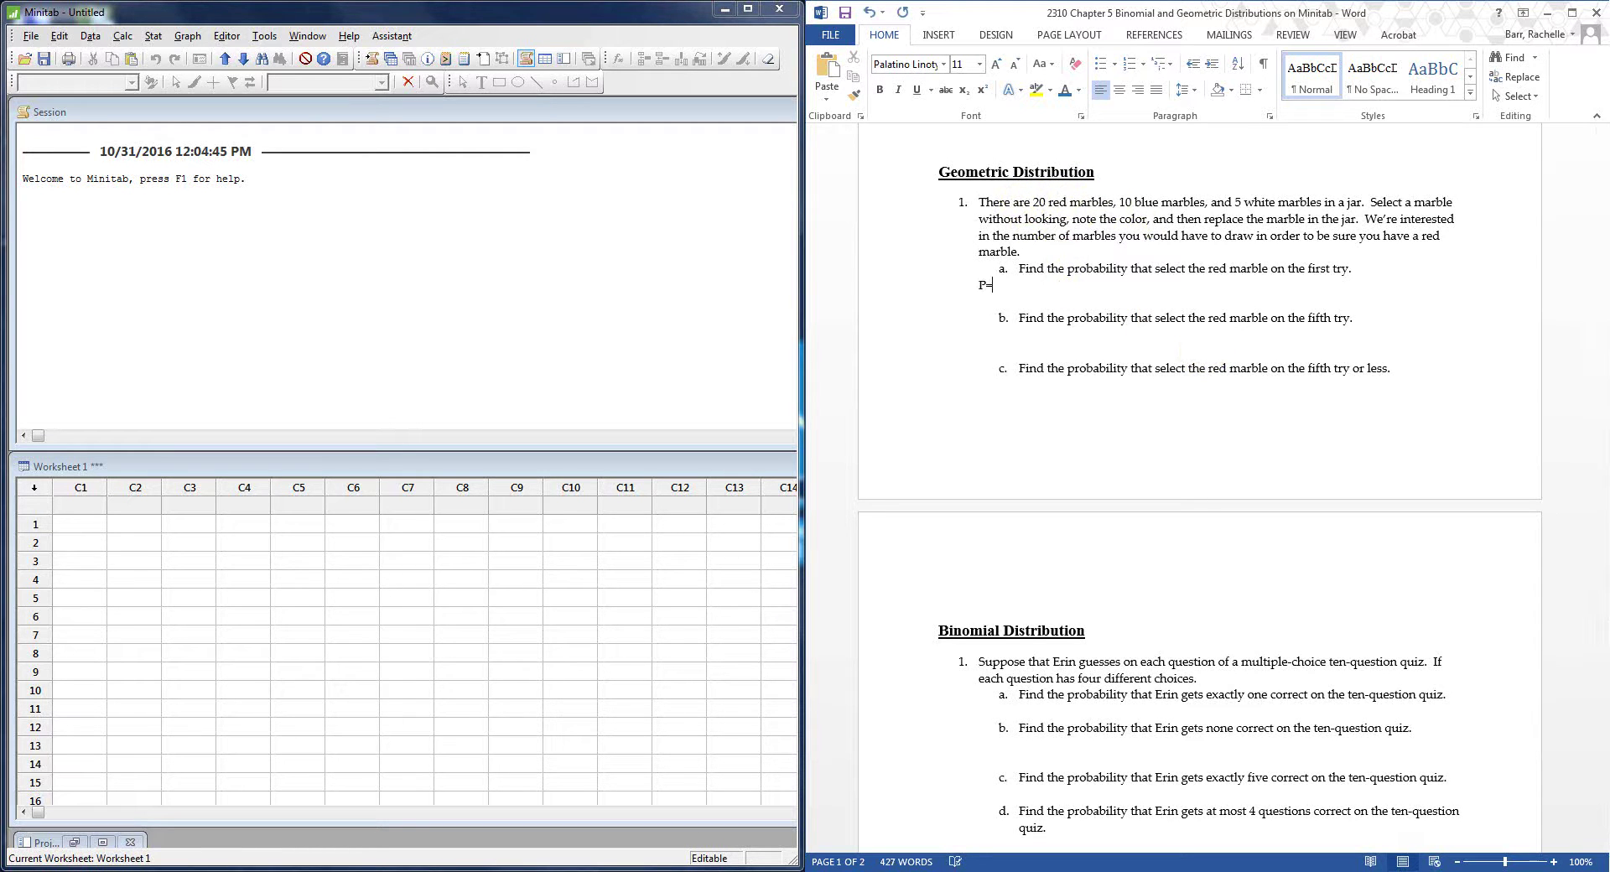
text(20/)
click(992, 285)
key(Delete)
text(p=20/35=)
text(.57143)
key(Return)
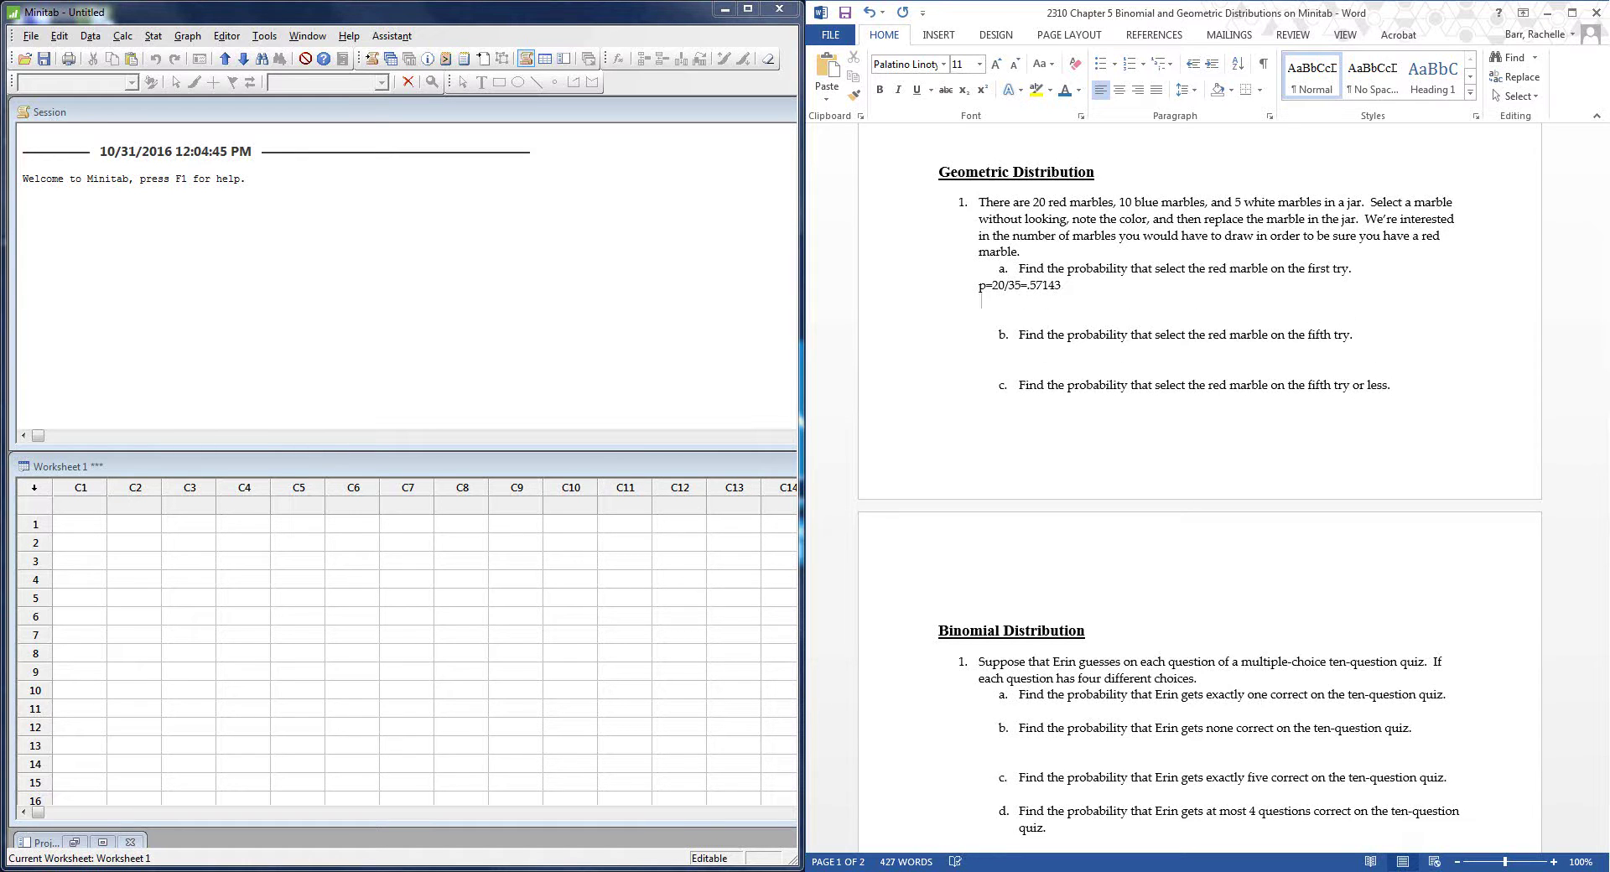
text(P(X=1)=)
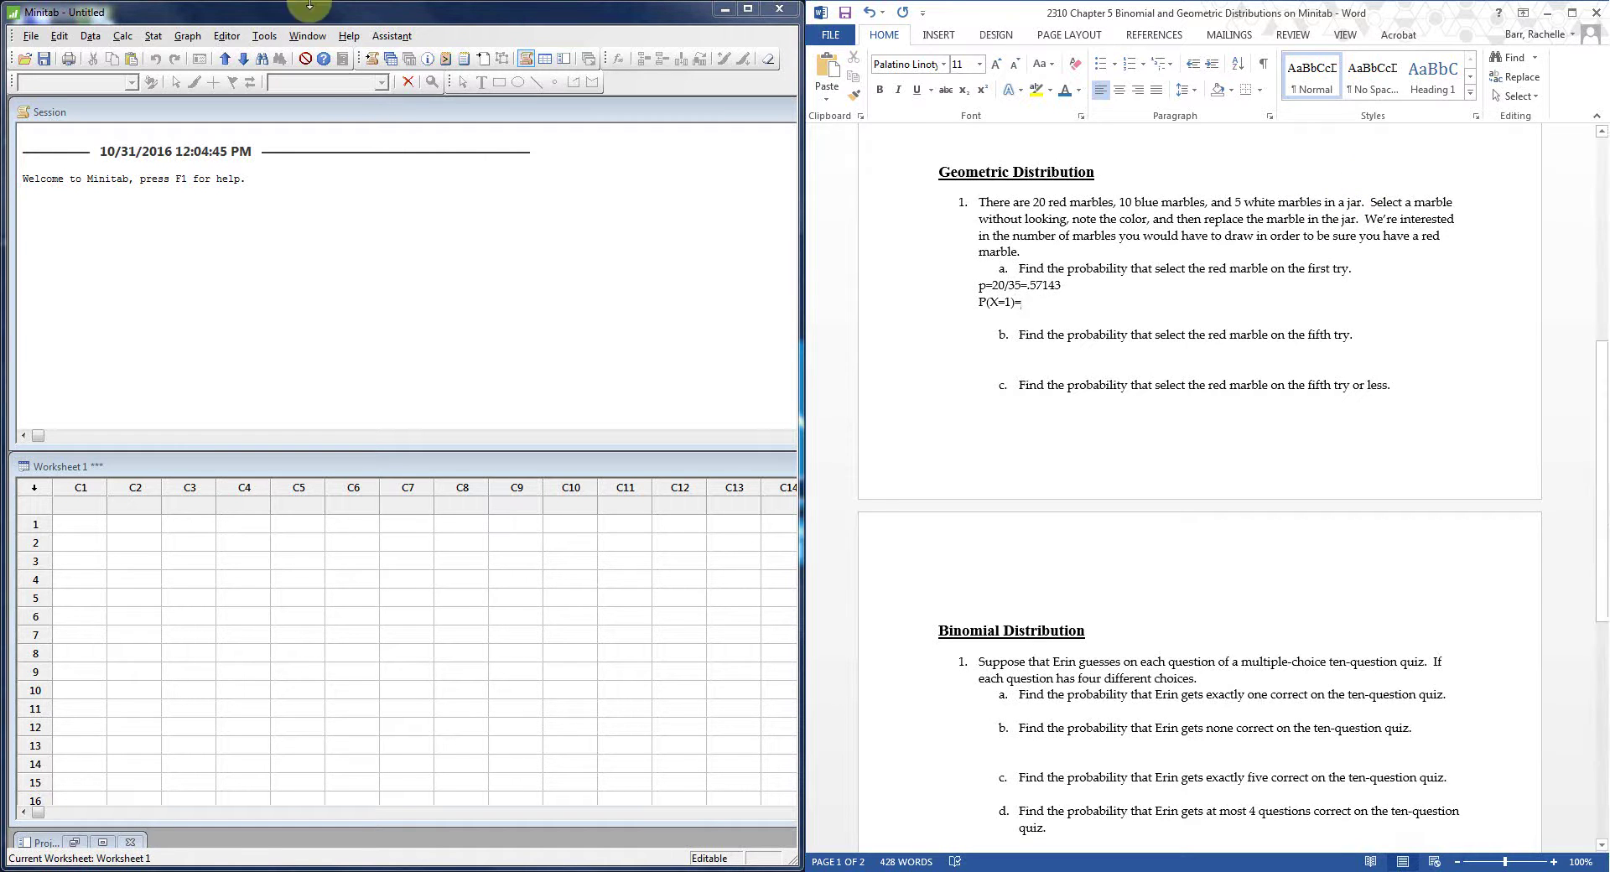
- Set up the Geometric dialog for Probability with event probability .57143 and a single input constant
click(122, 36)
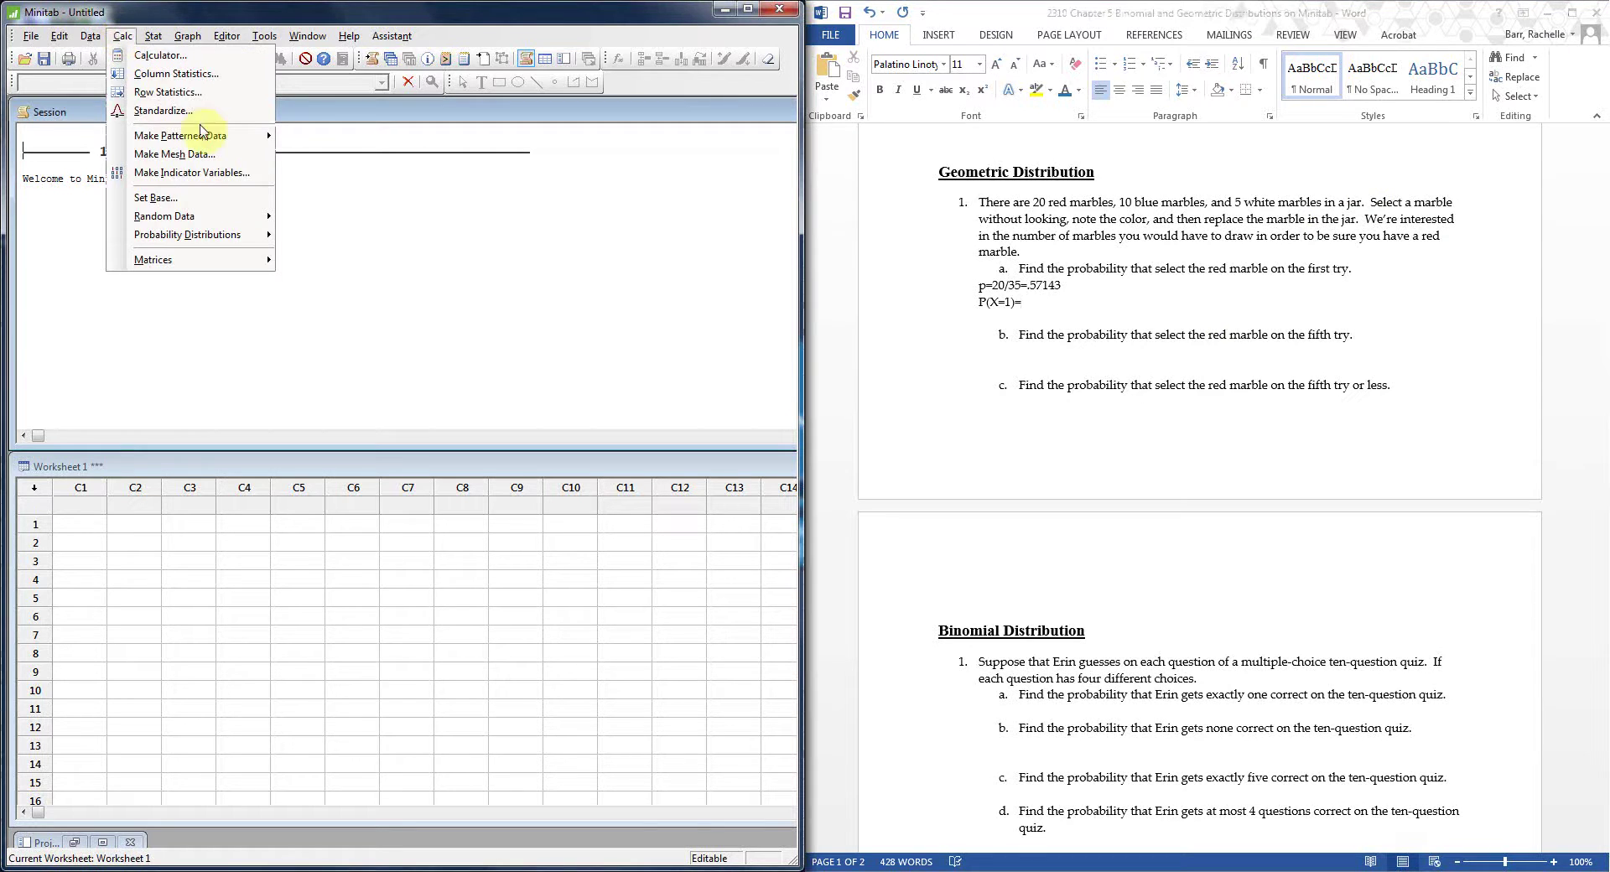
mouse_move(210, 235)
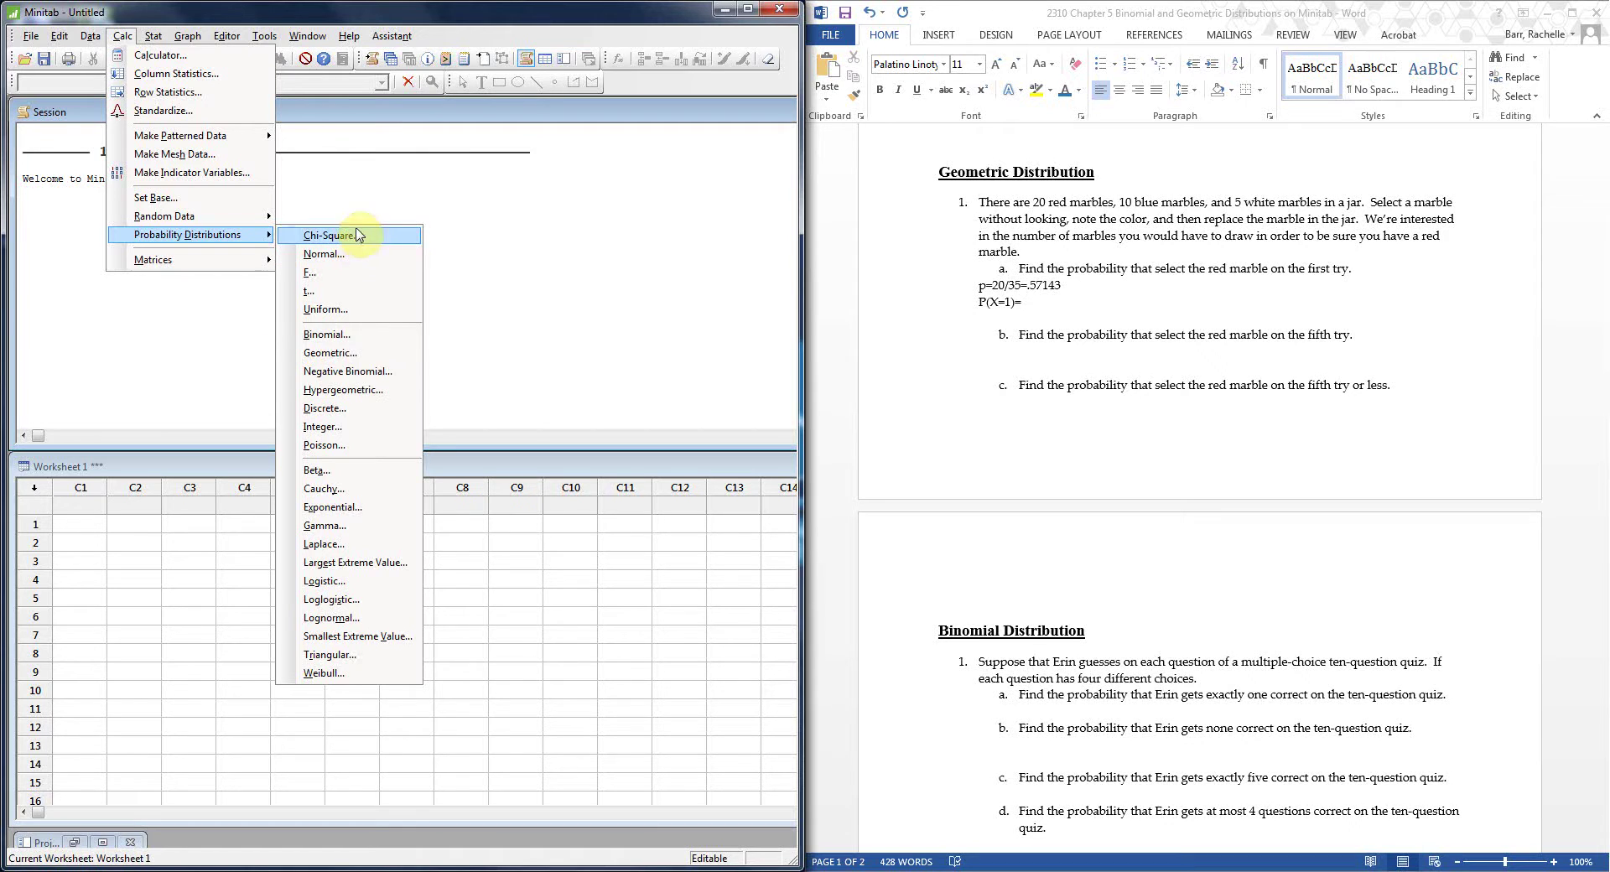
click(362, 353)
drag(383, 294, 377, 234)
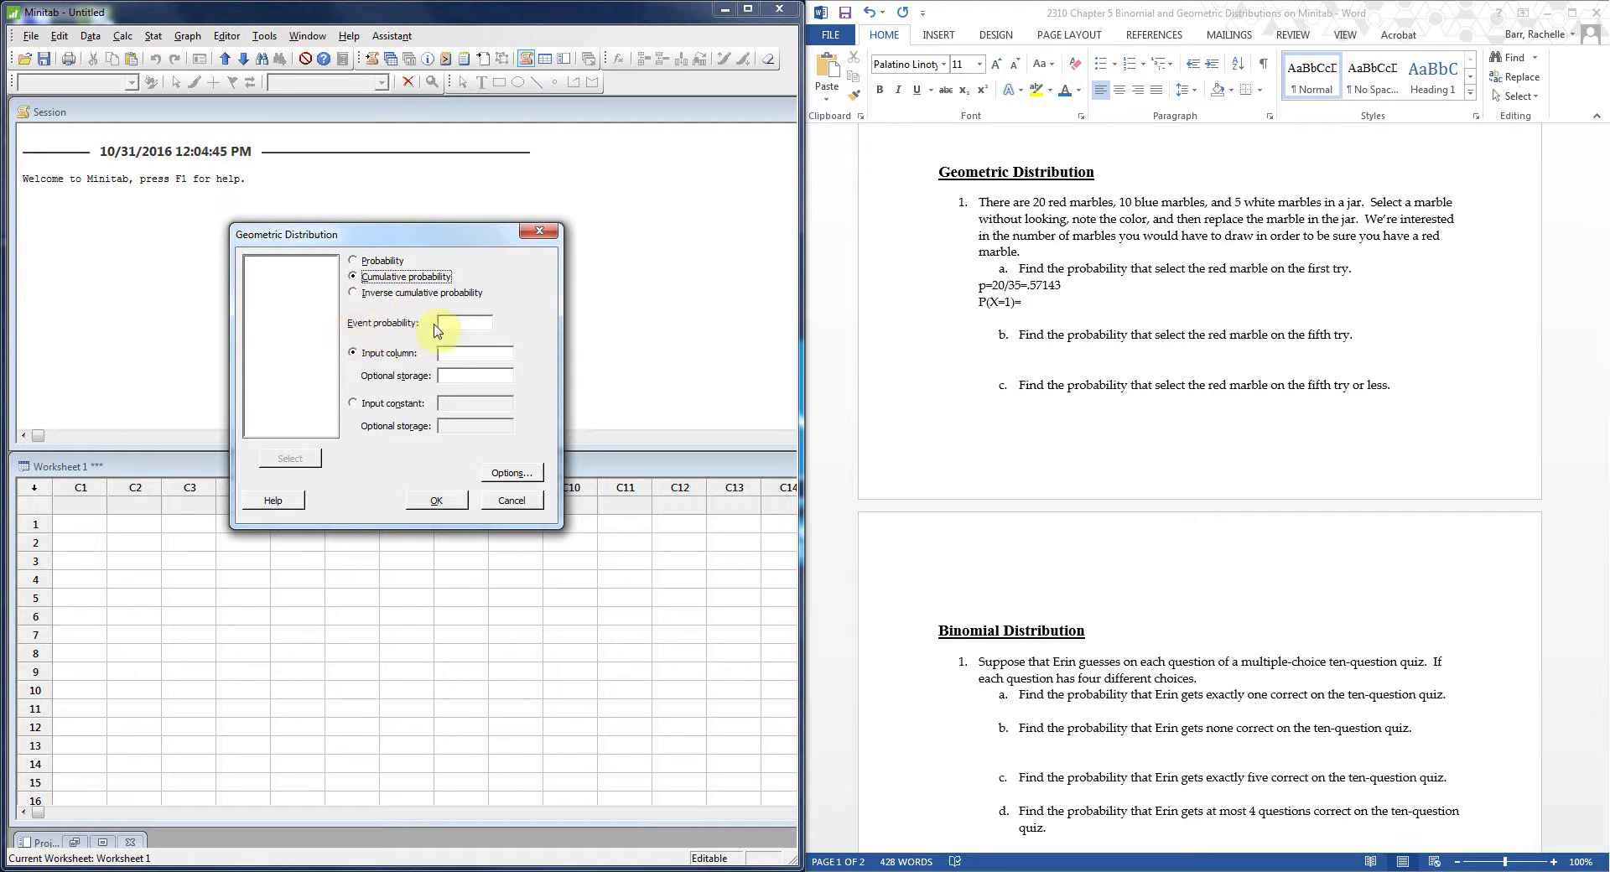
click(463, 322)
text(.57143)
click(355, 403)
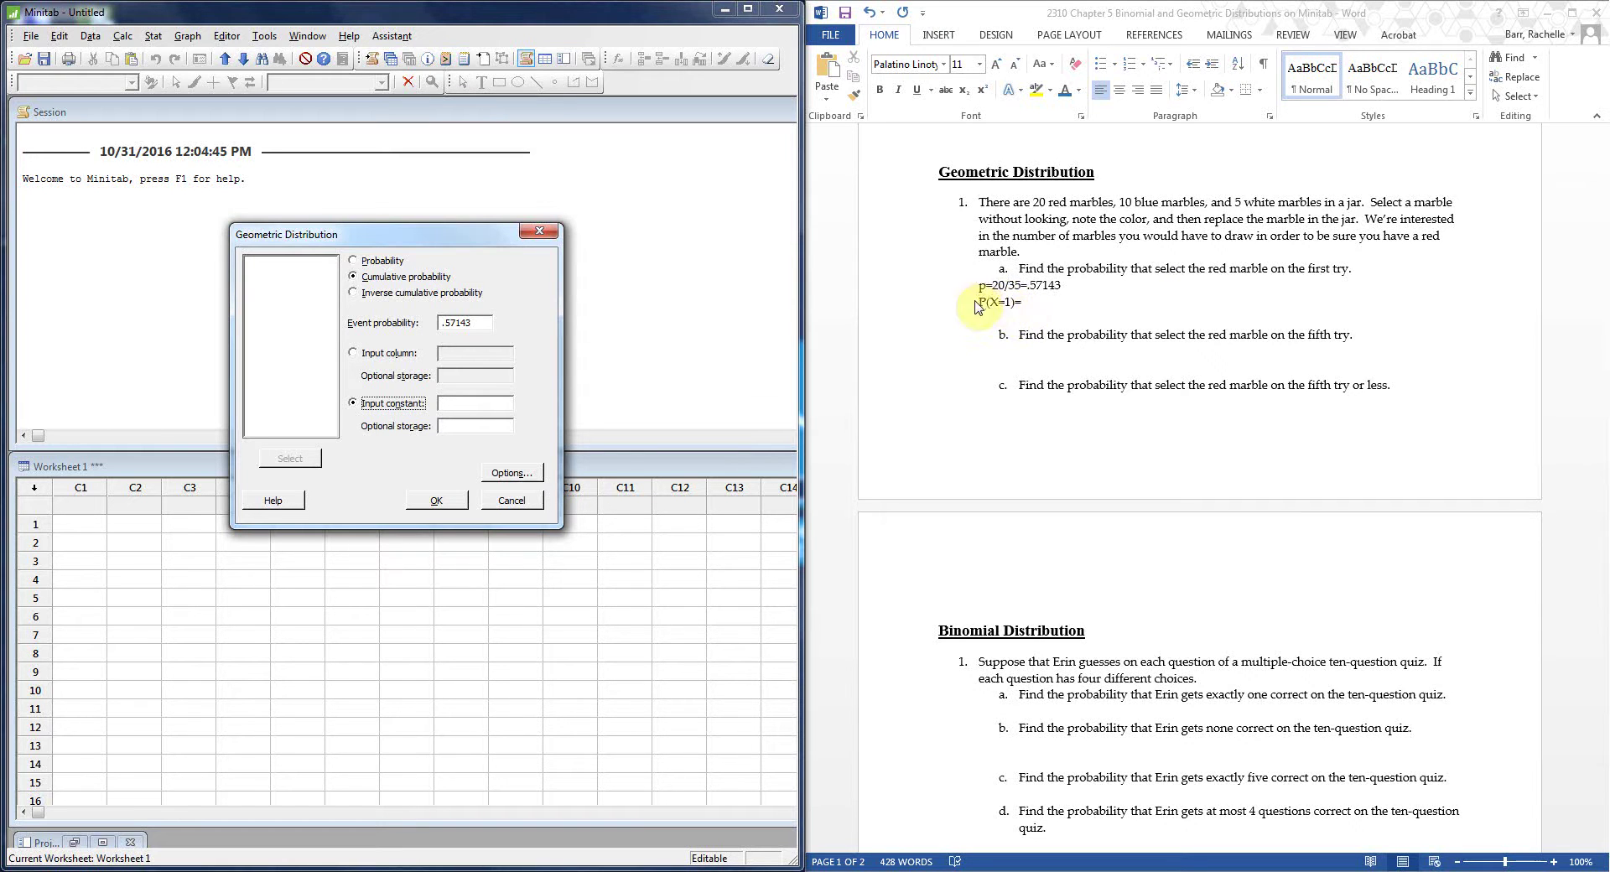
click(355, 264)
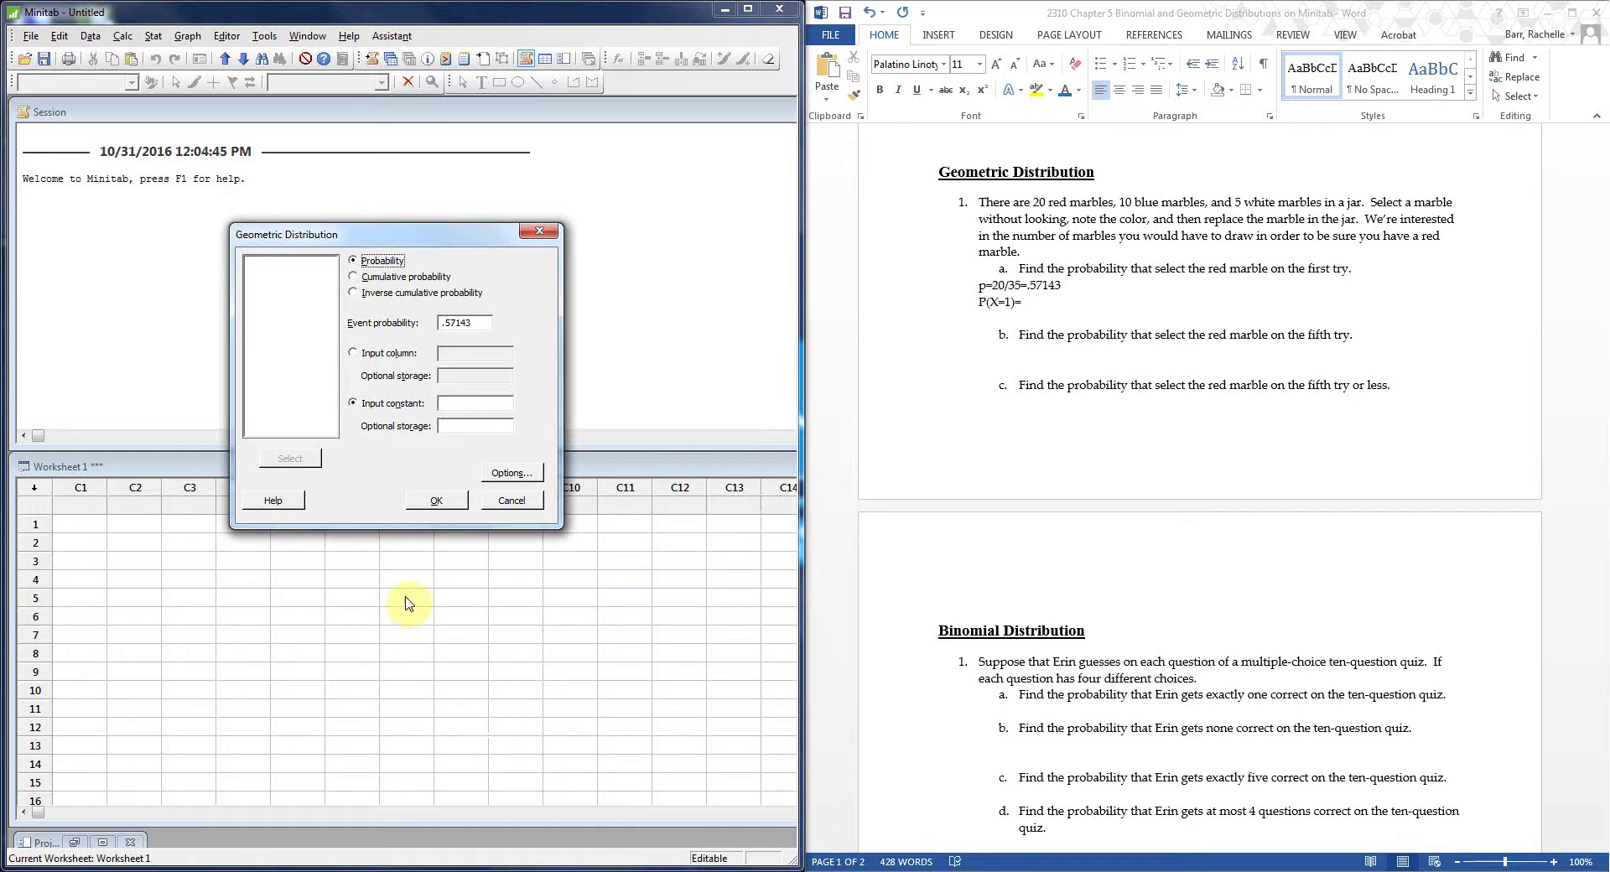
- Clear the missing-input error, set input constant 1, and compute P(X=1)=0.57143
click(434, 500)
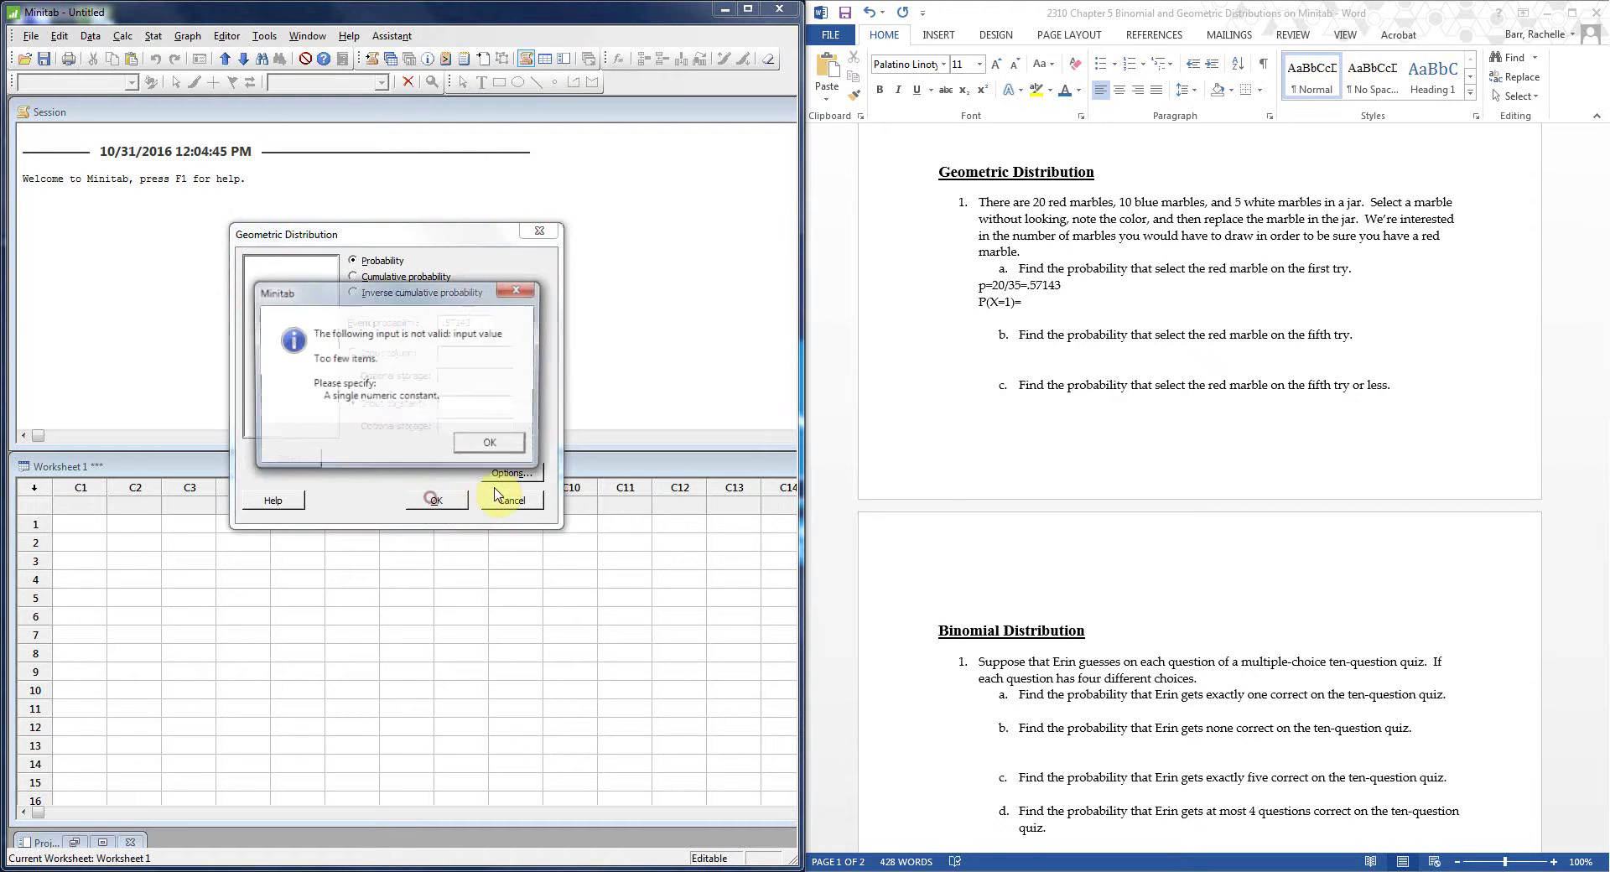
click(513, 442)
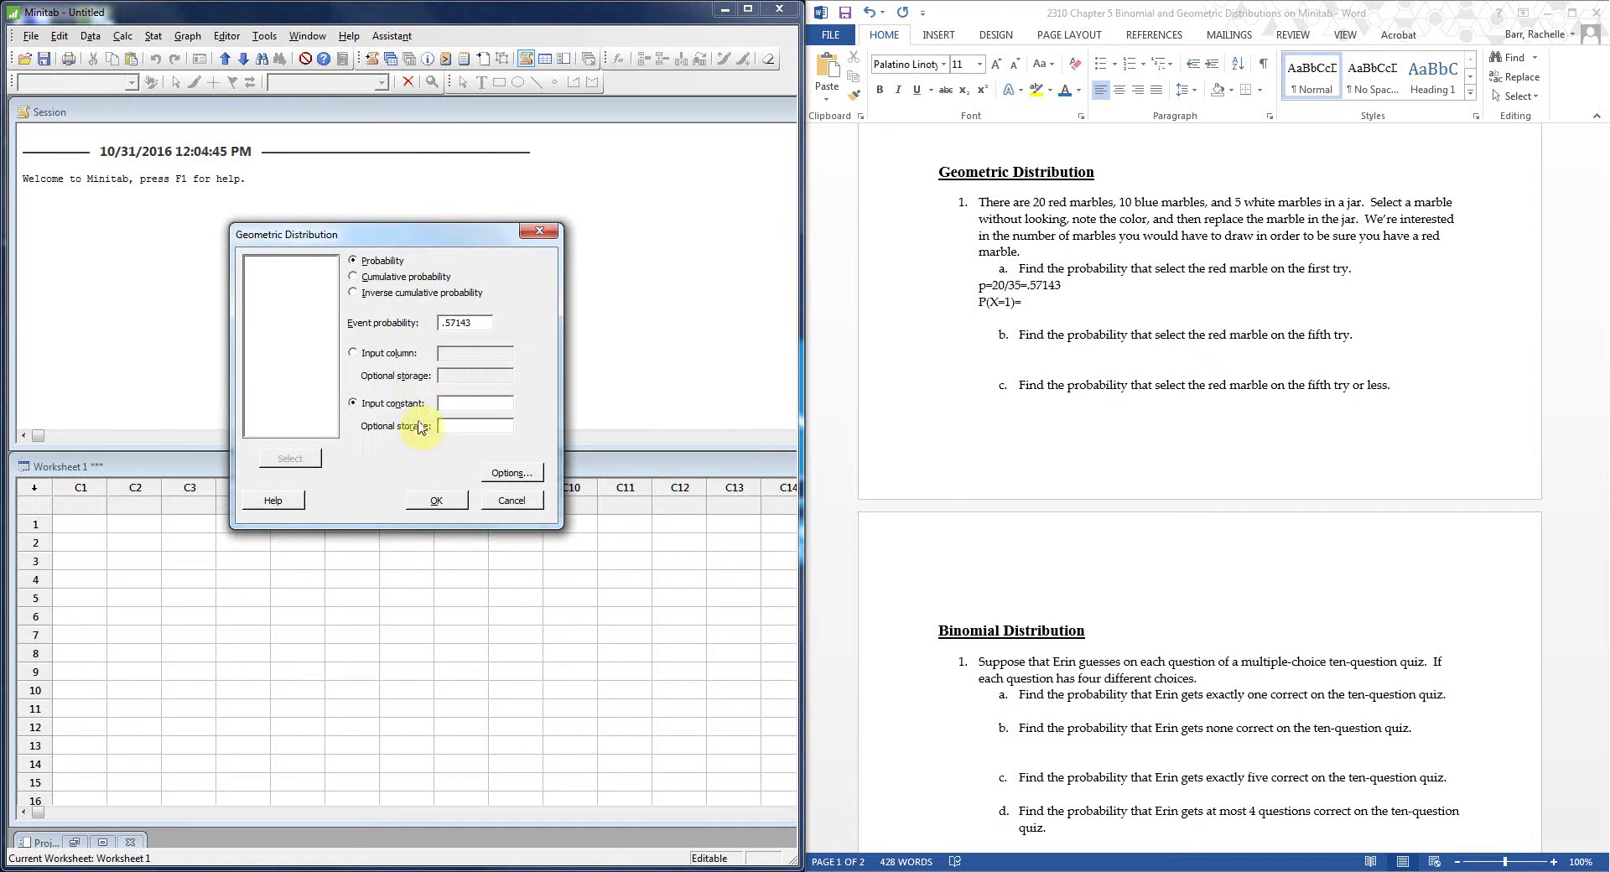
click(460, 403)
text(1)
click(450, 506)
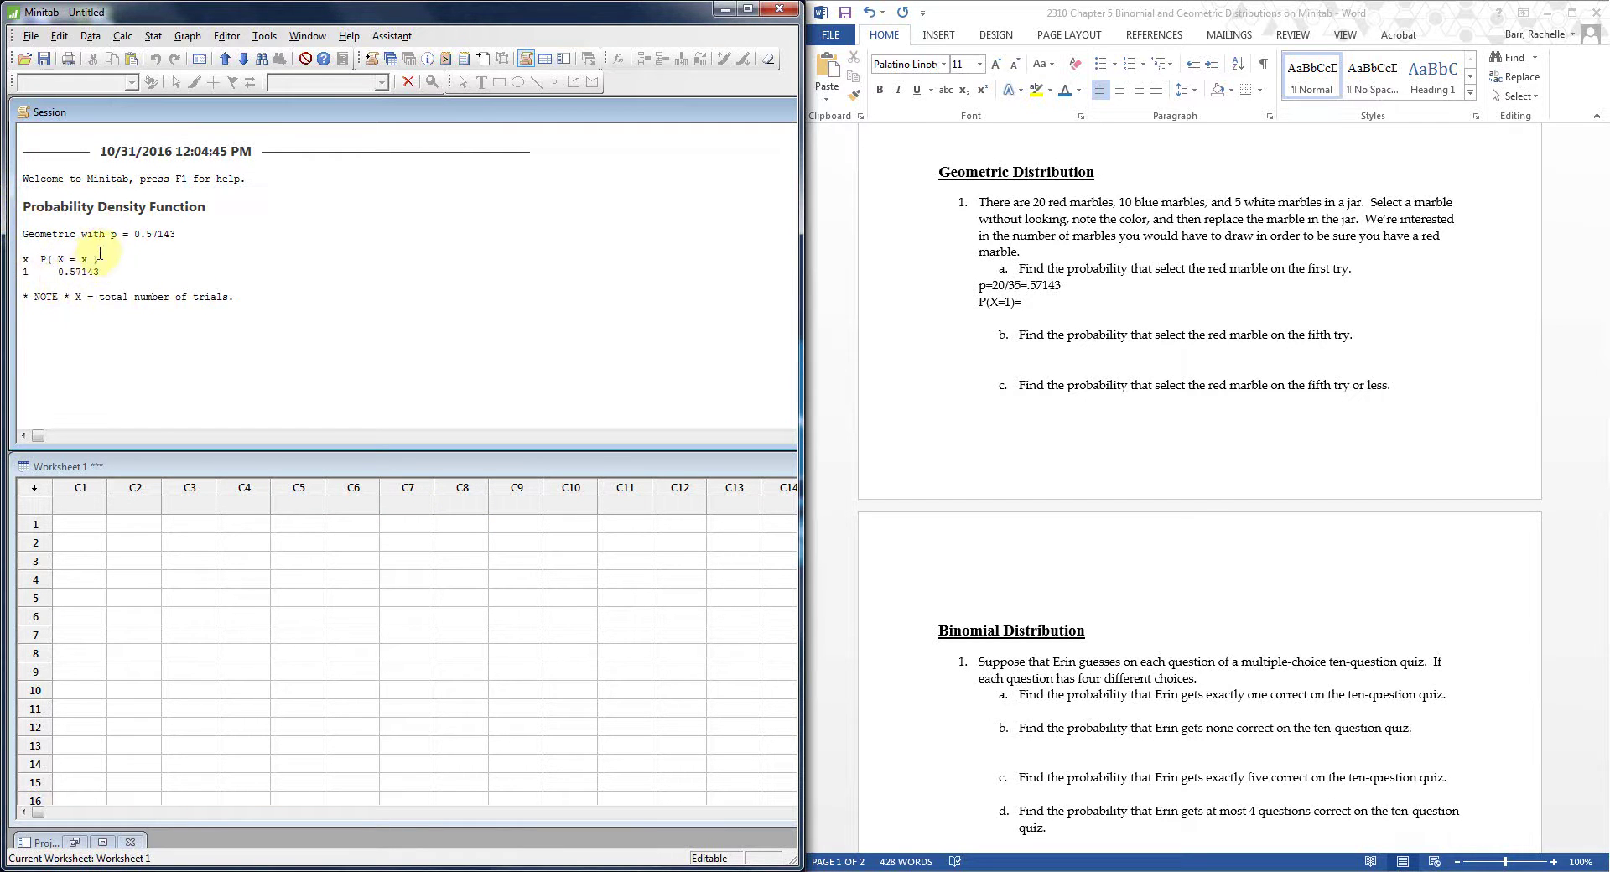
- Enter .57143 after P(X=1)= and begin a P(X=5)= line under part b
click(1039, 304)
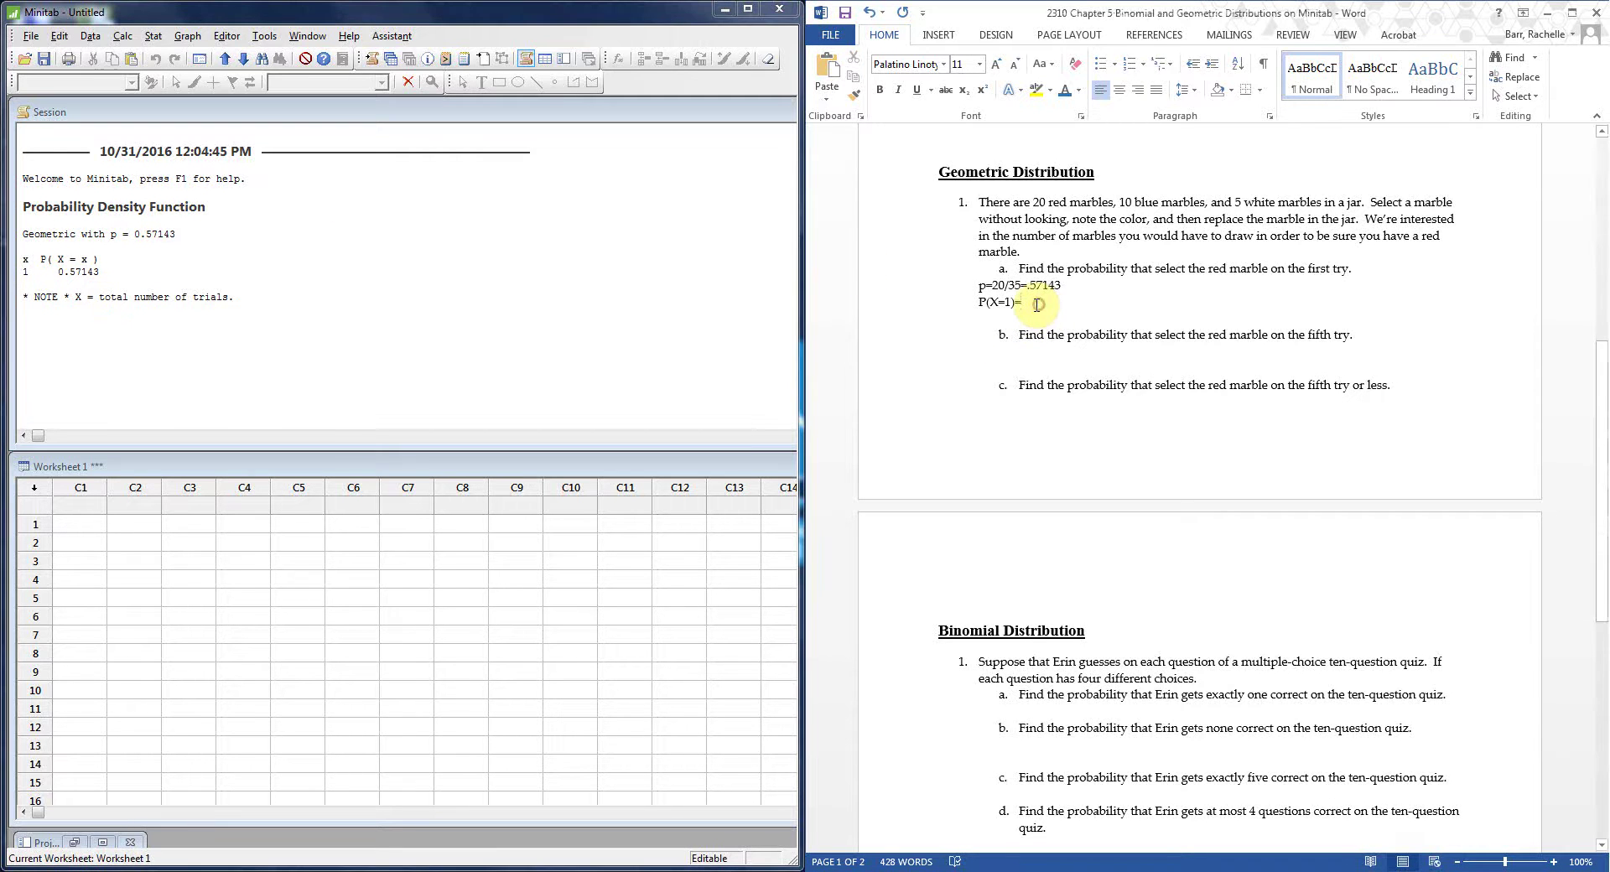
text(.57143)
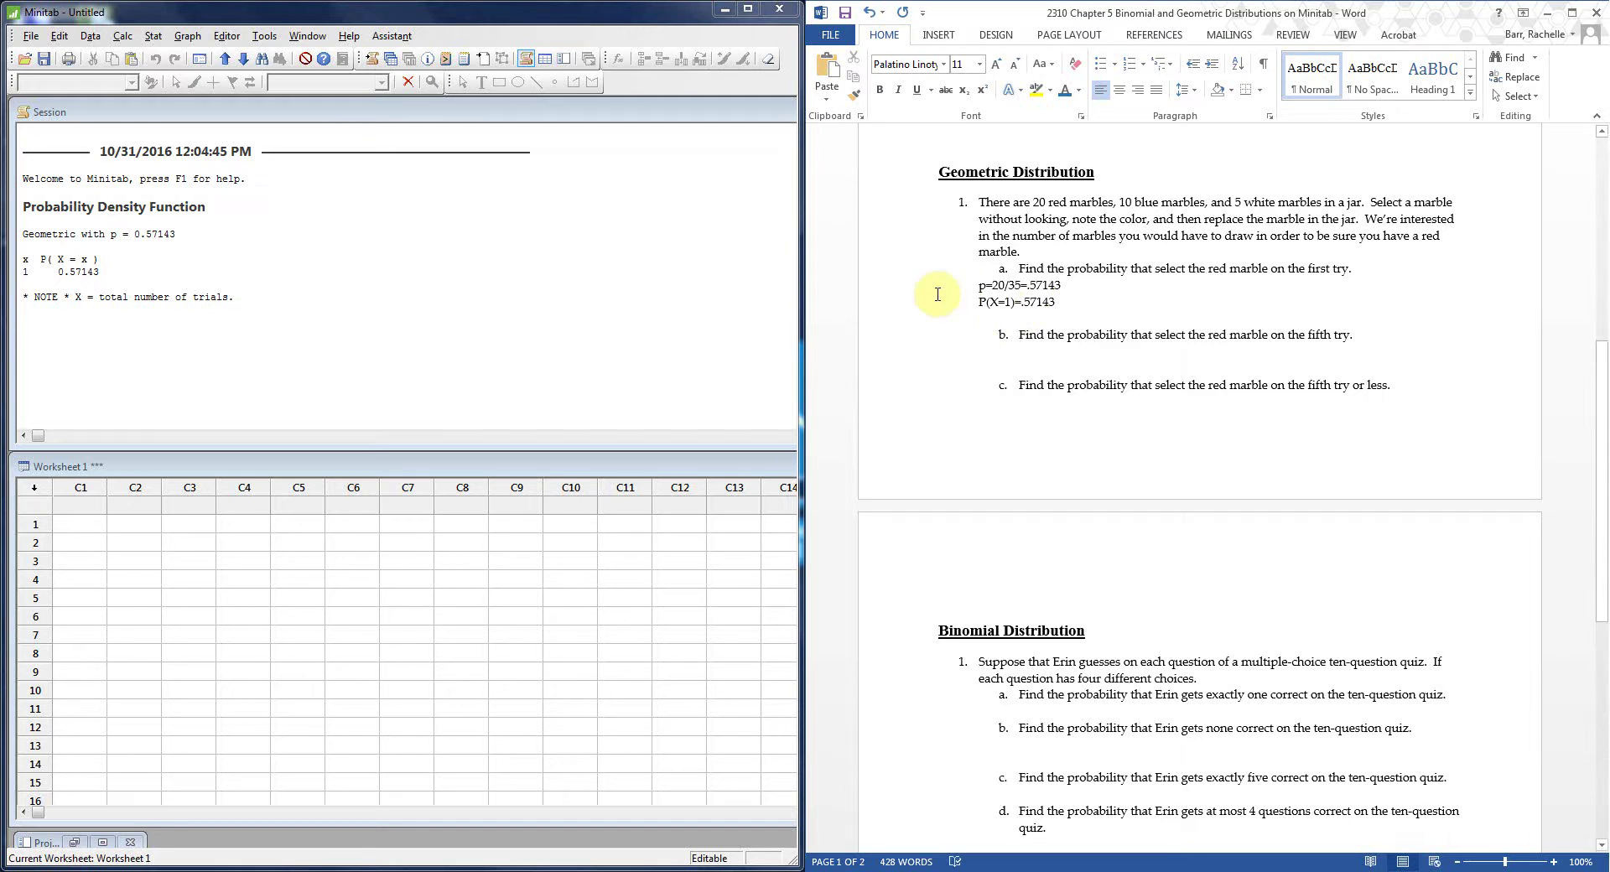
click(1006, 360)
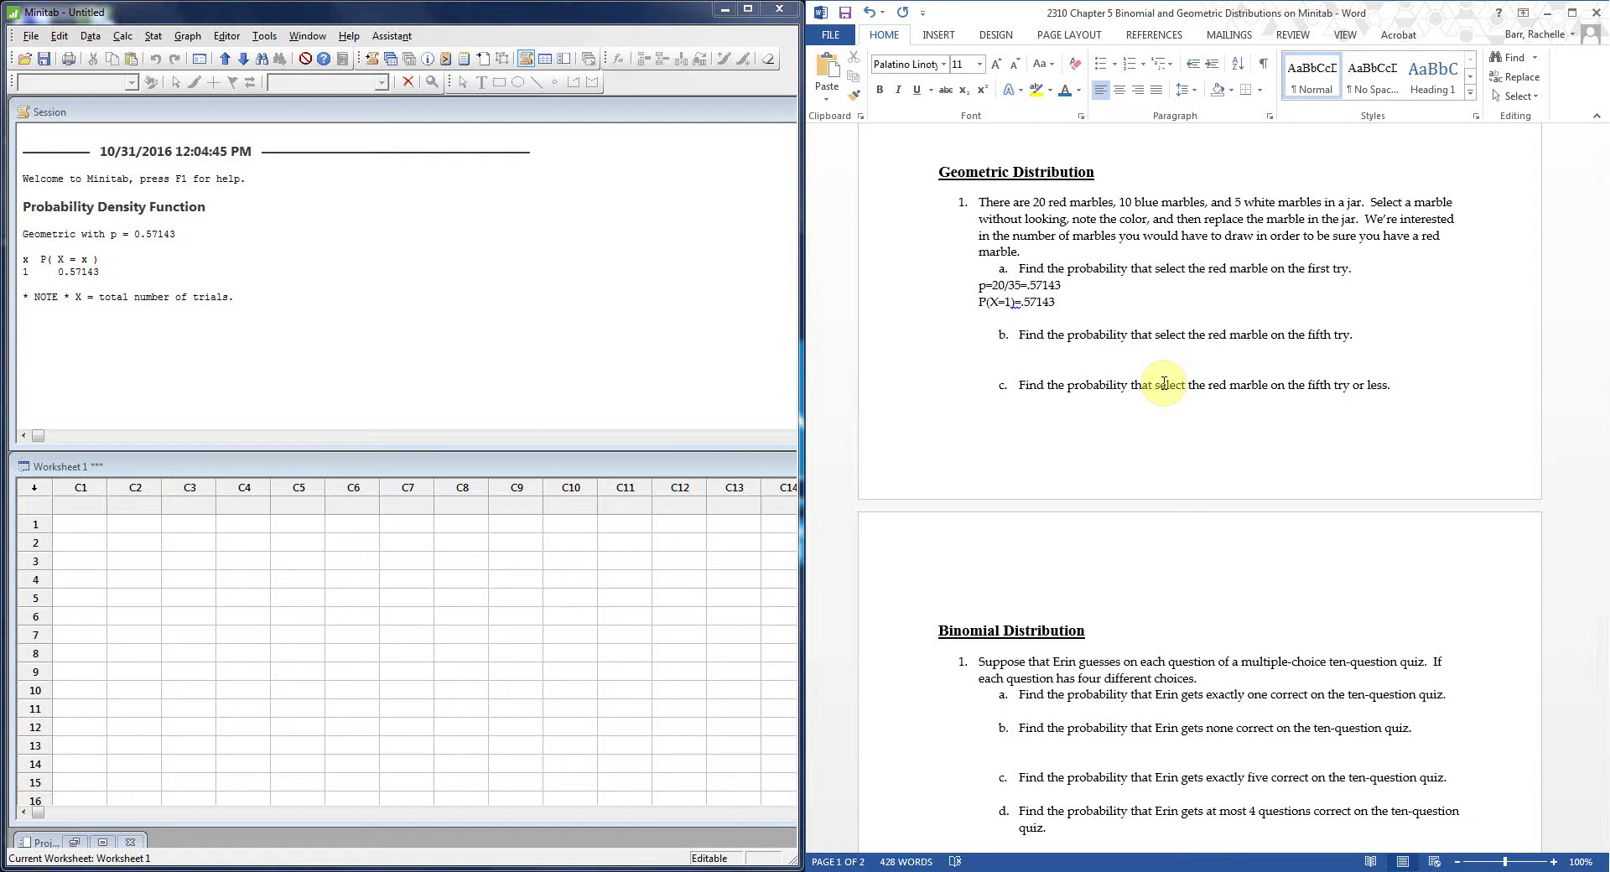
text(P(X=5)=)
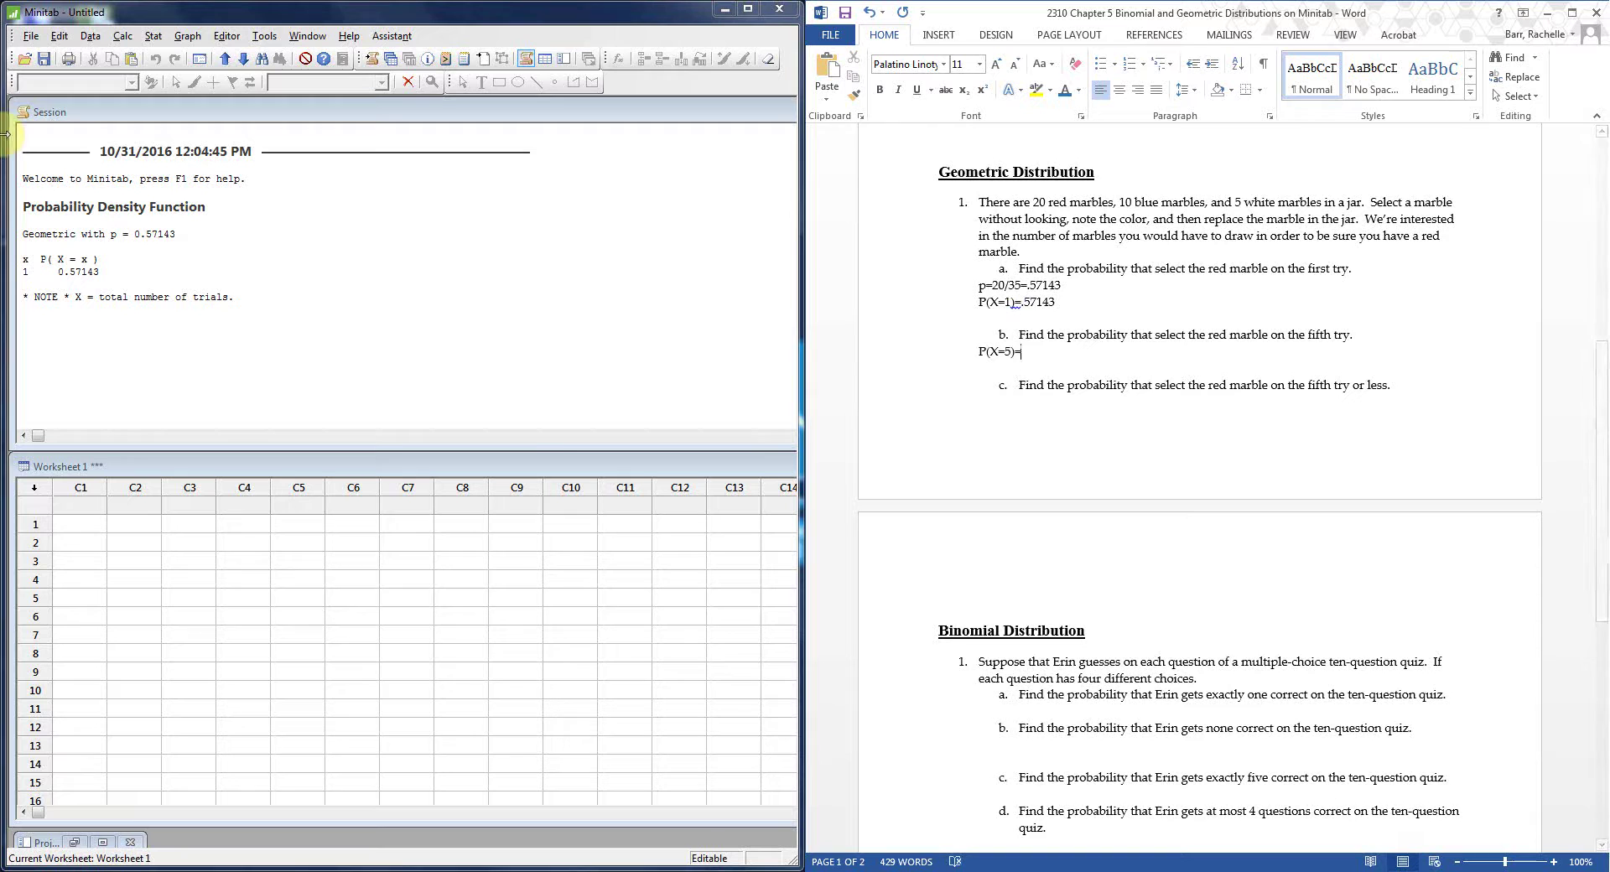
- Rerun the Geometric probability with input constant 5, giving P(X=5)=0.0192775
click(123, 36)
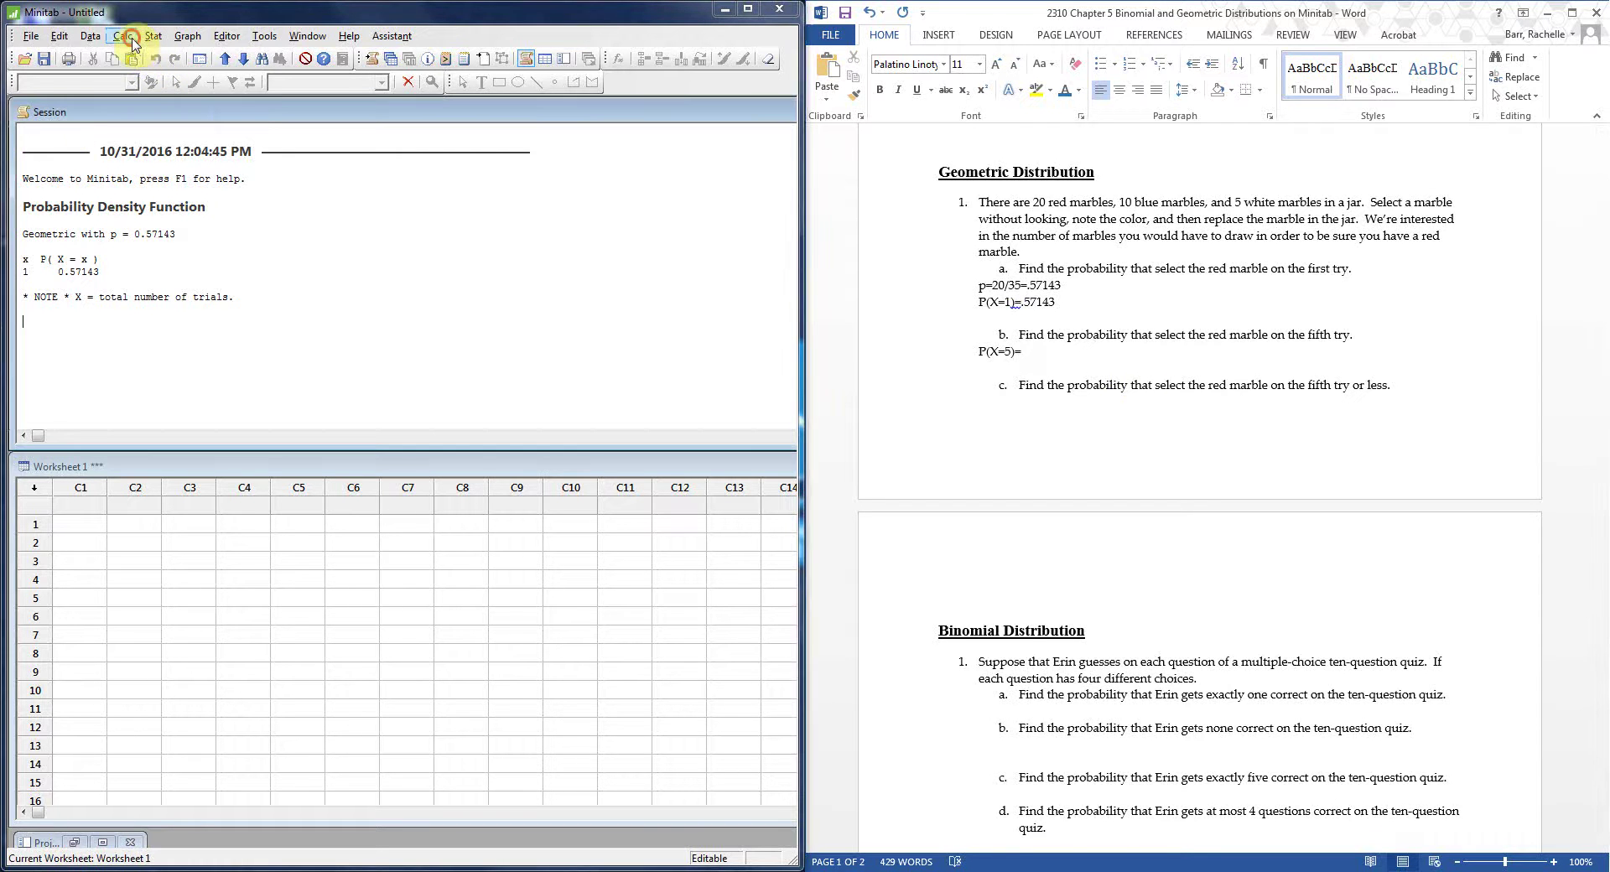
mouse_move(229, 234)
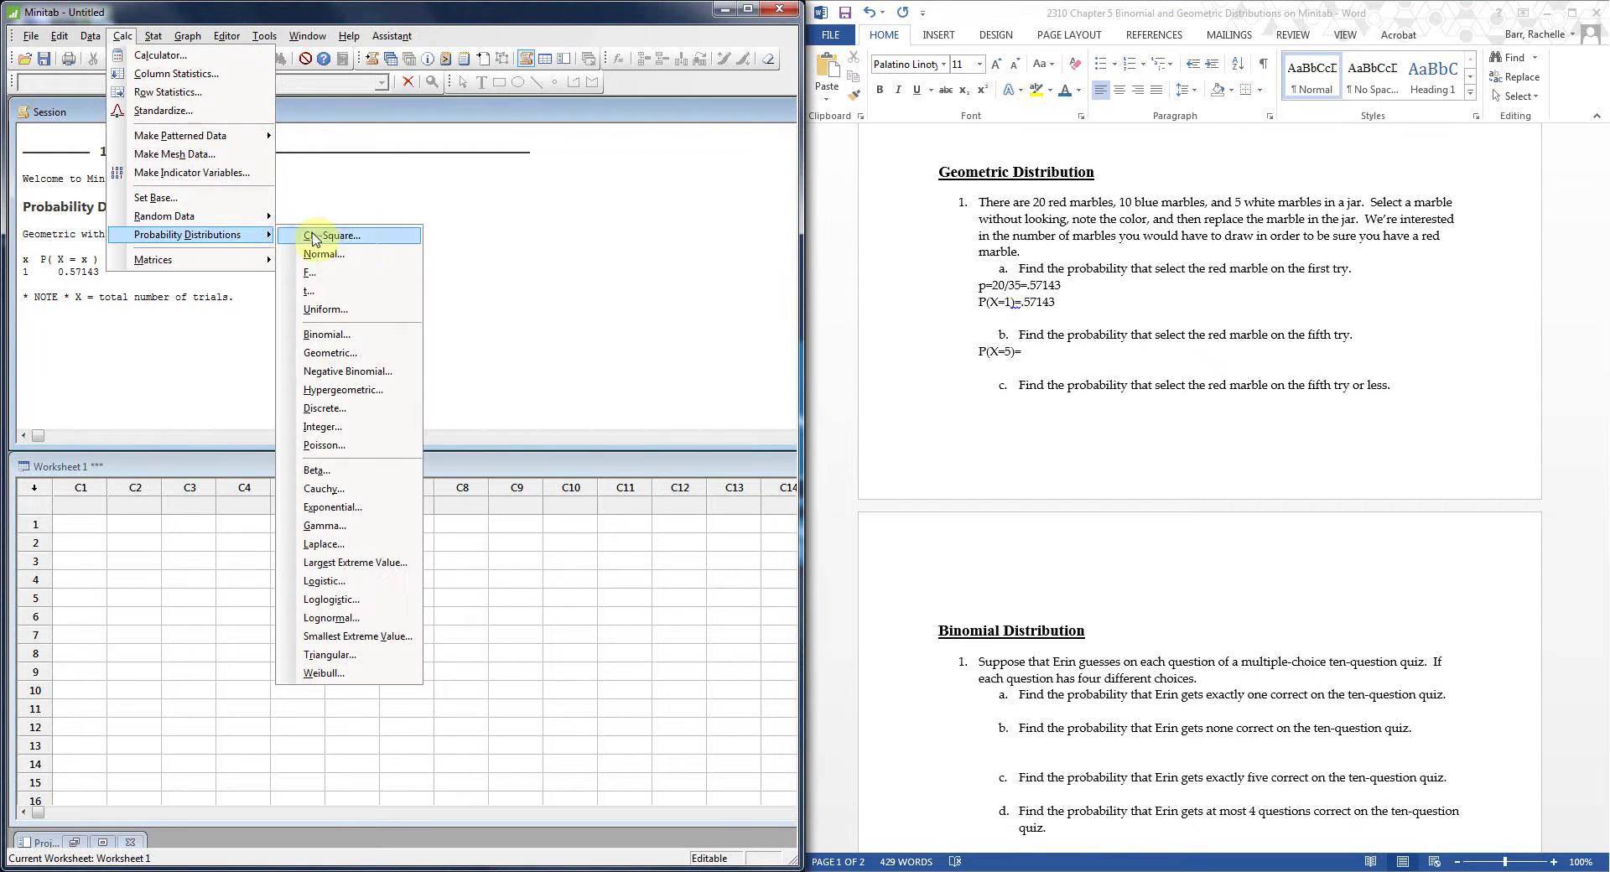
click(395, 356)
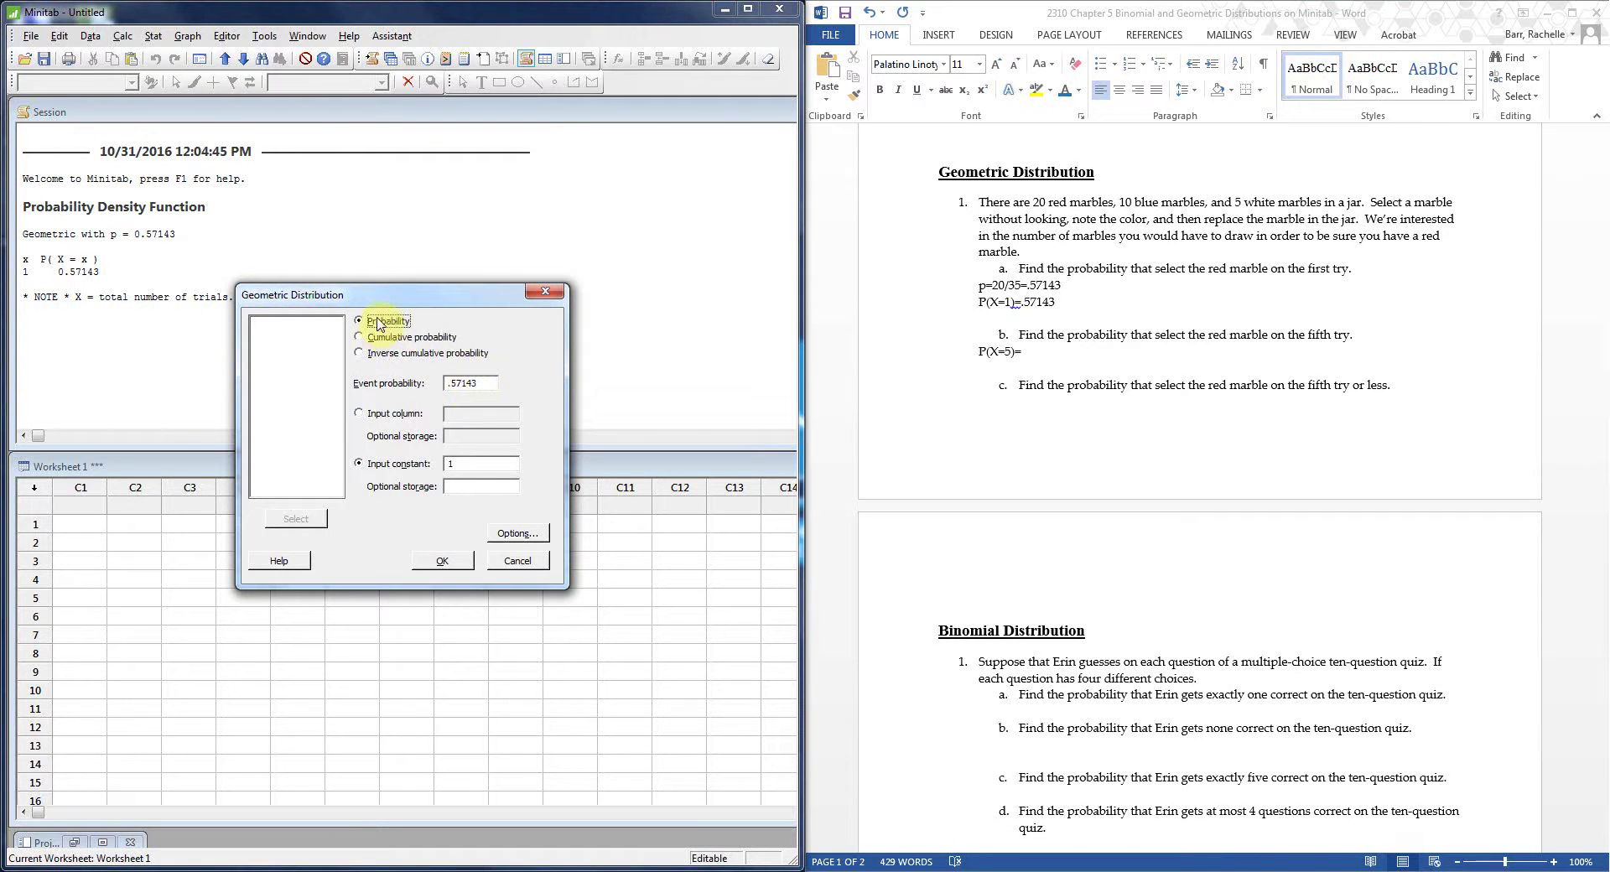
click(484, 463)
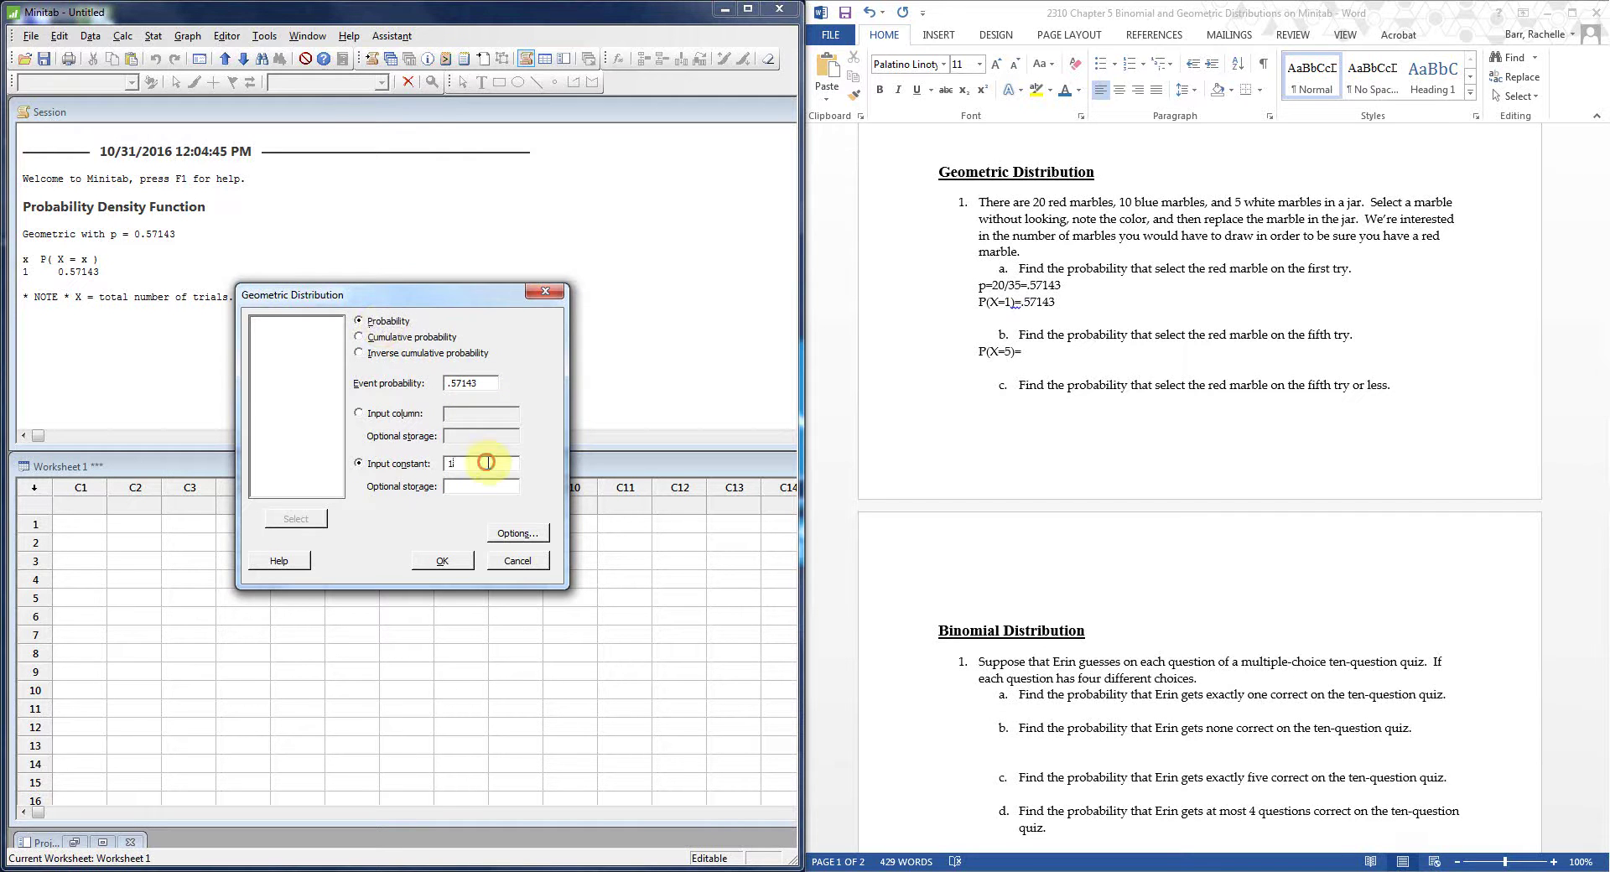
text(5)
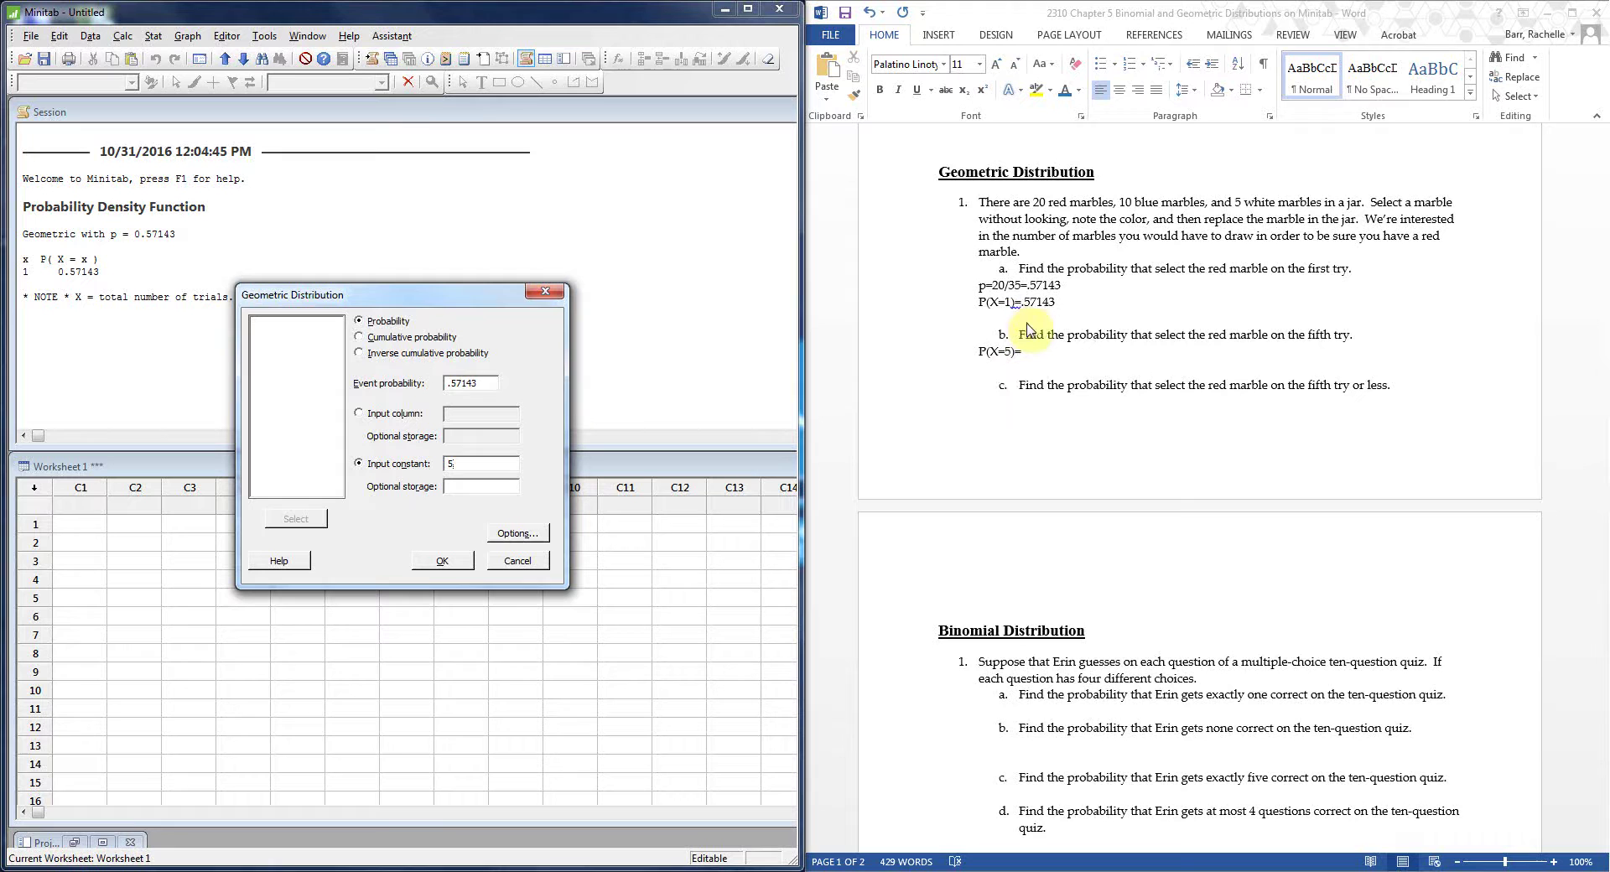
click(461, 570)
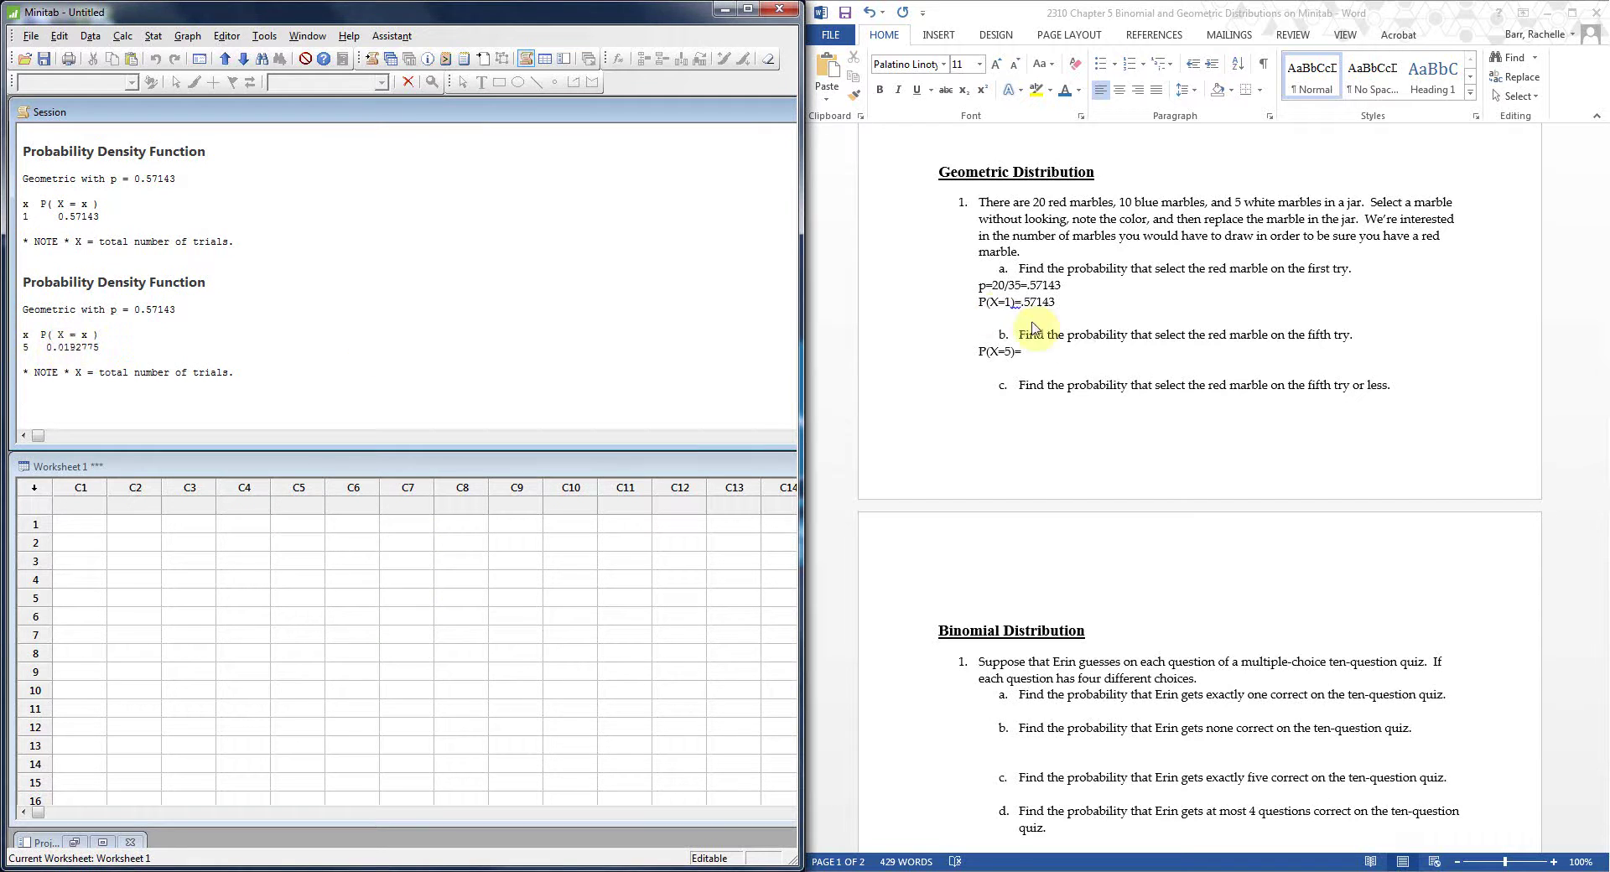
- Enter 0.0192775 as part b's answer and begin a P(X<=5)= line under part c
click(1049, 353)
text(0.019)
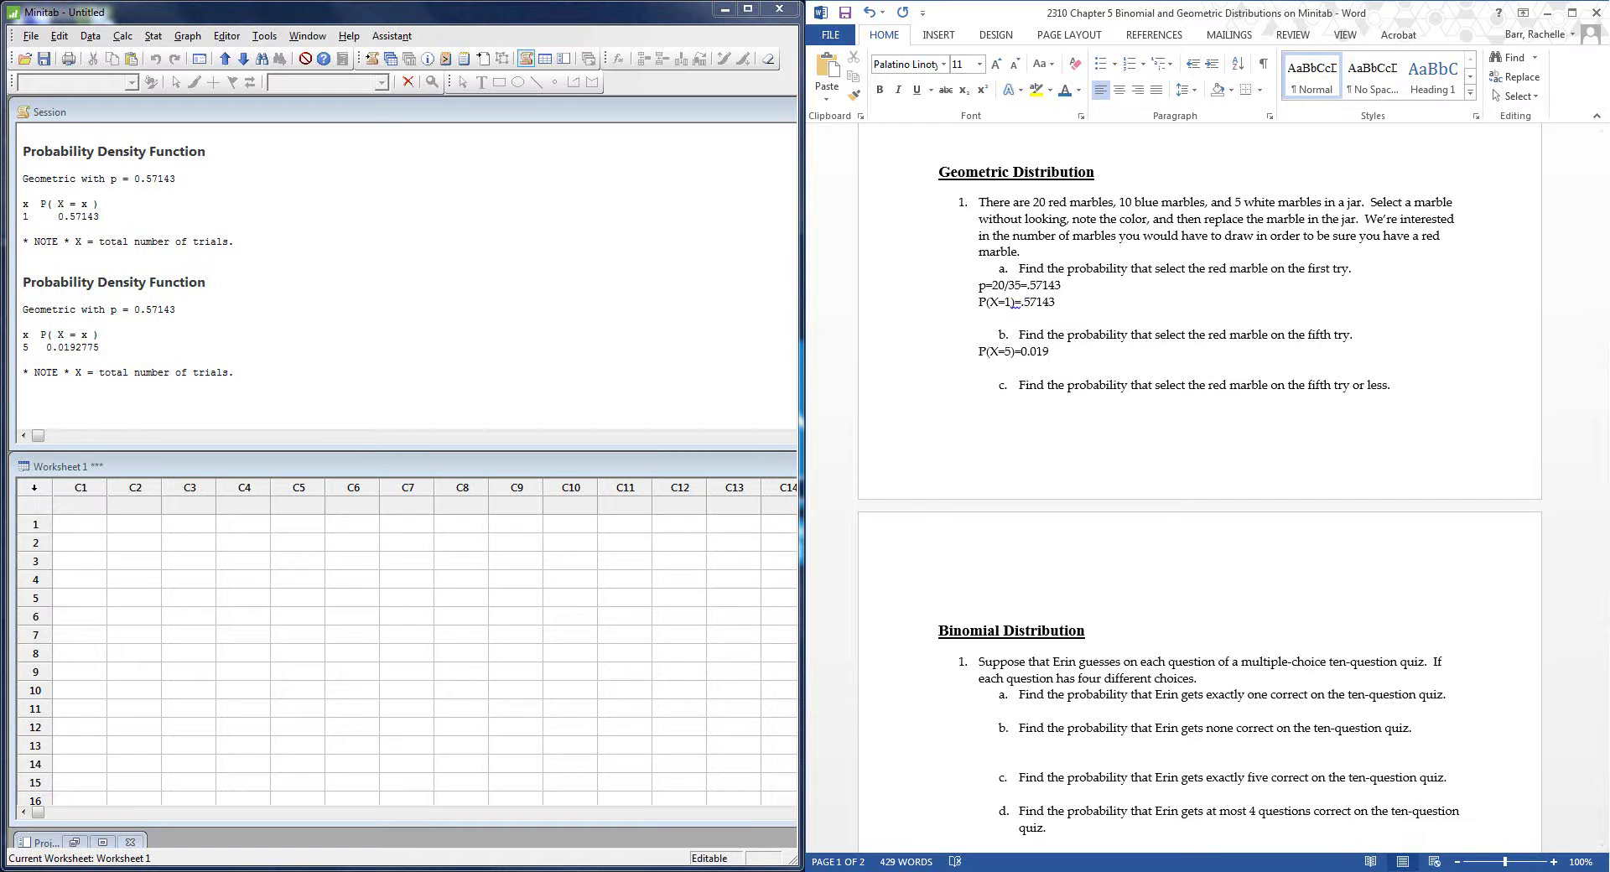
text(2775)
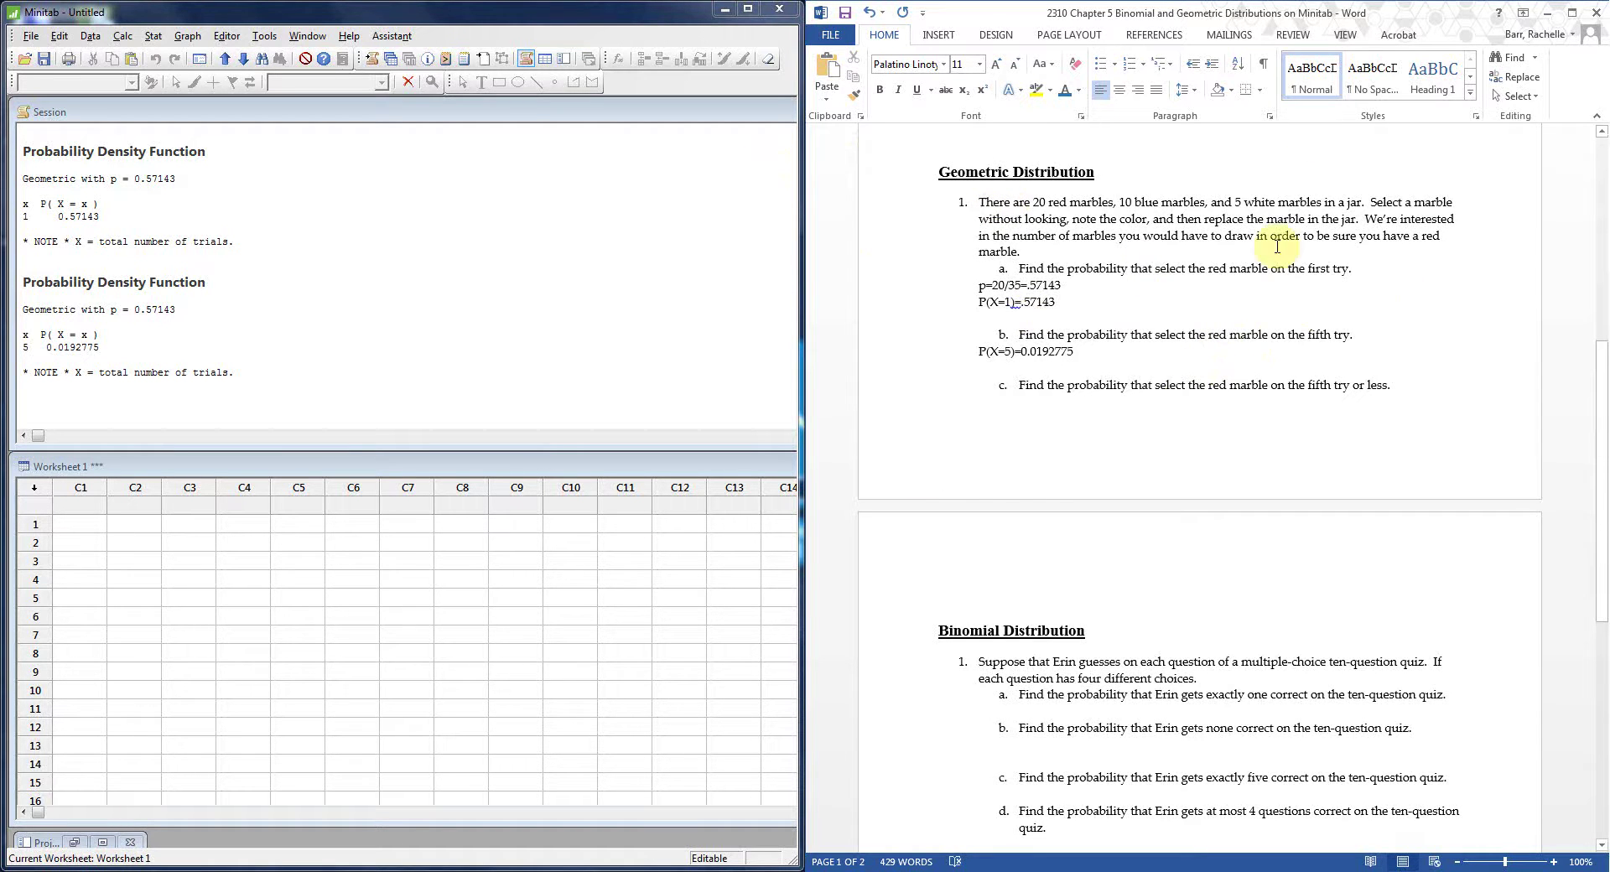
click(1011, 413)
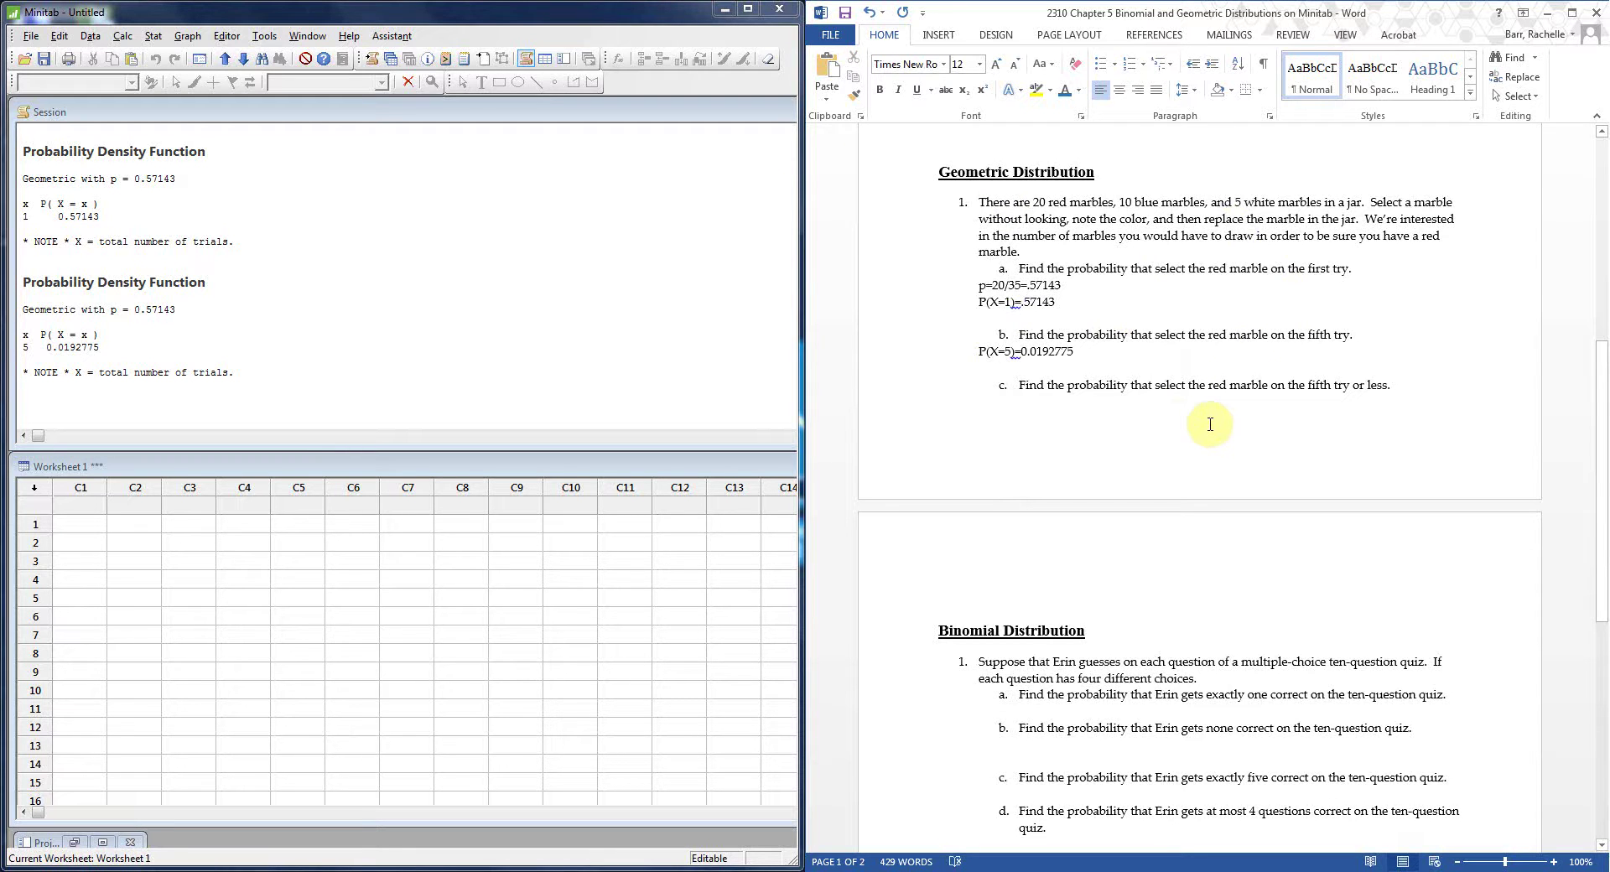
key(ctrl+v)
text(P)
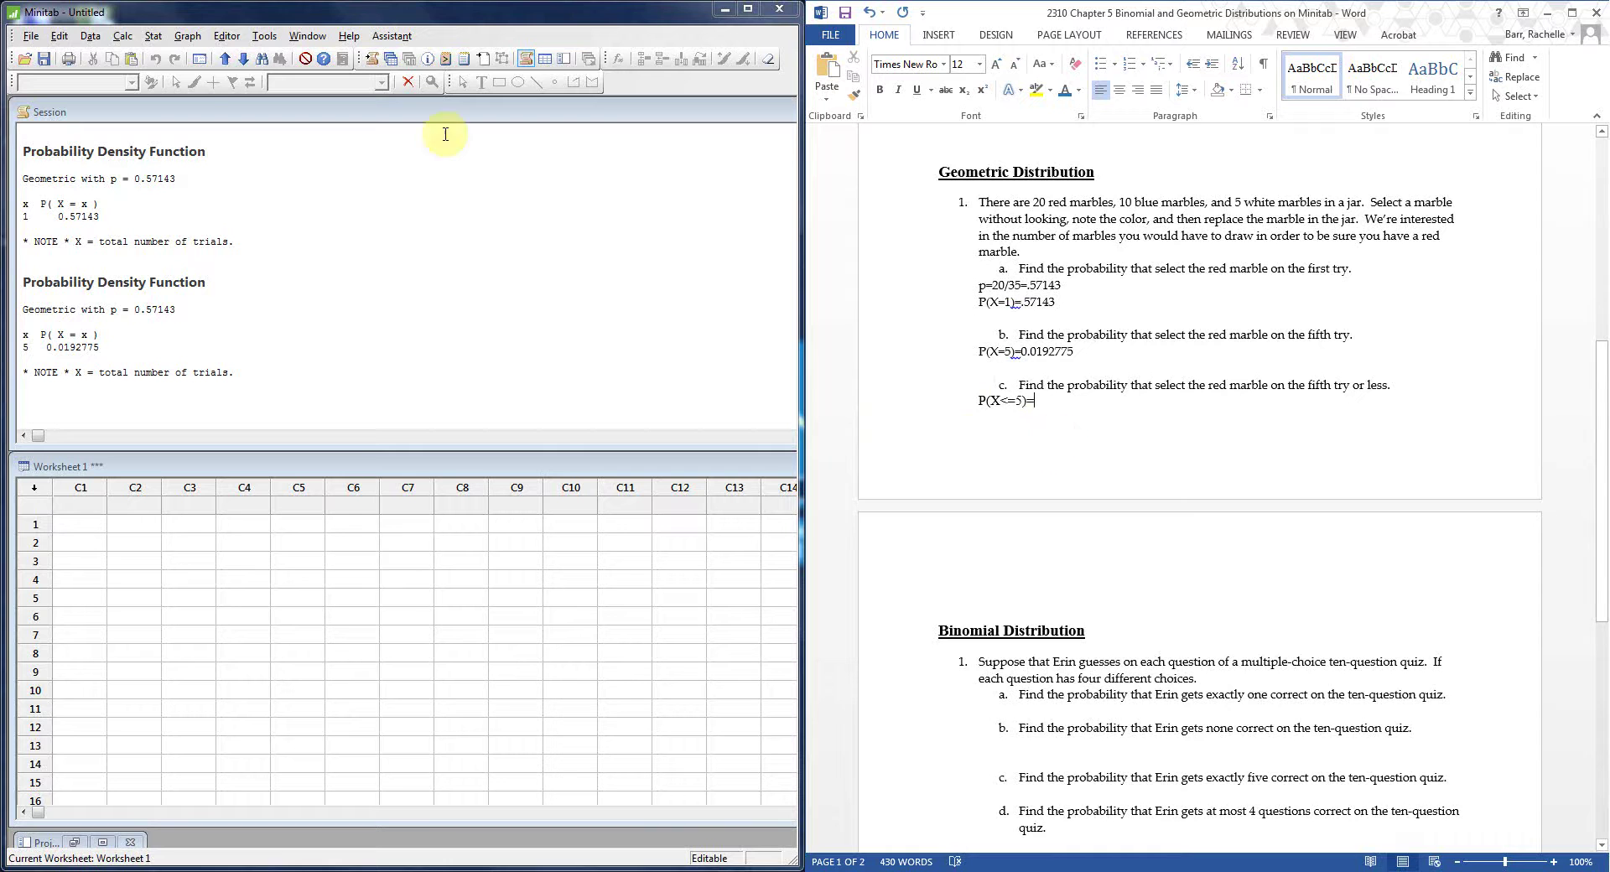
- Rerun Geometric as Cumulative probability with input constant 5, giving P(X≤5)=0.985542
click(122, 36)
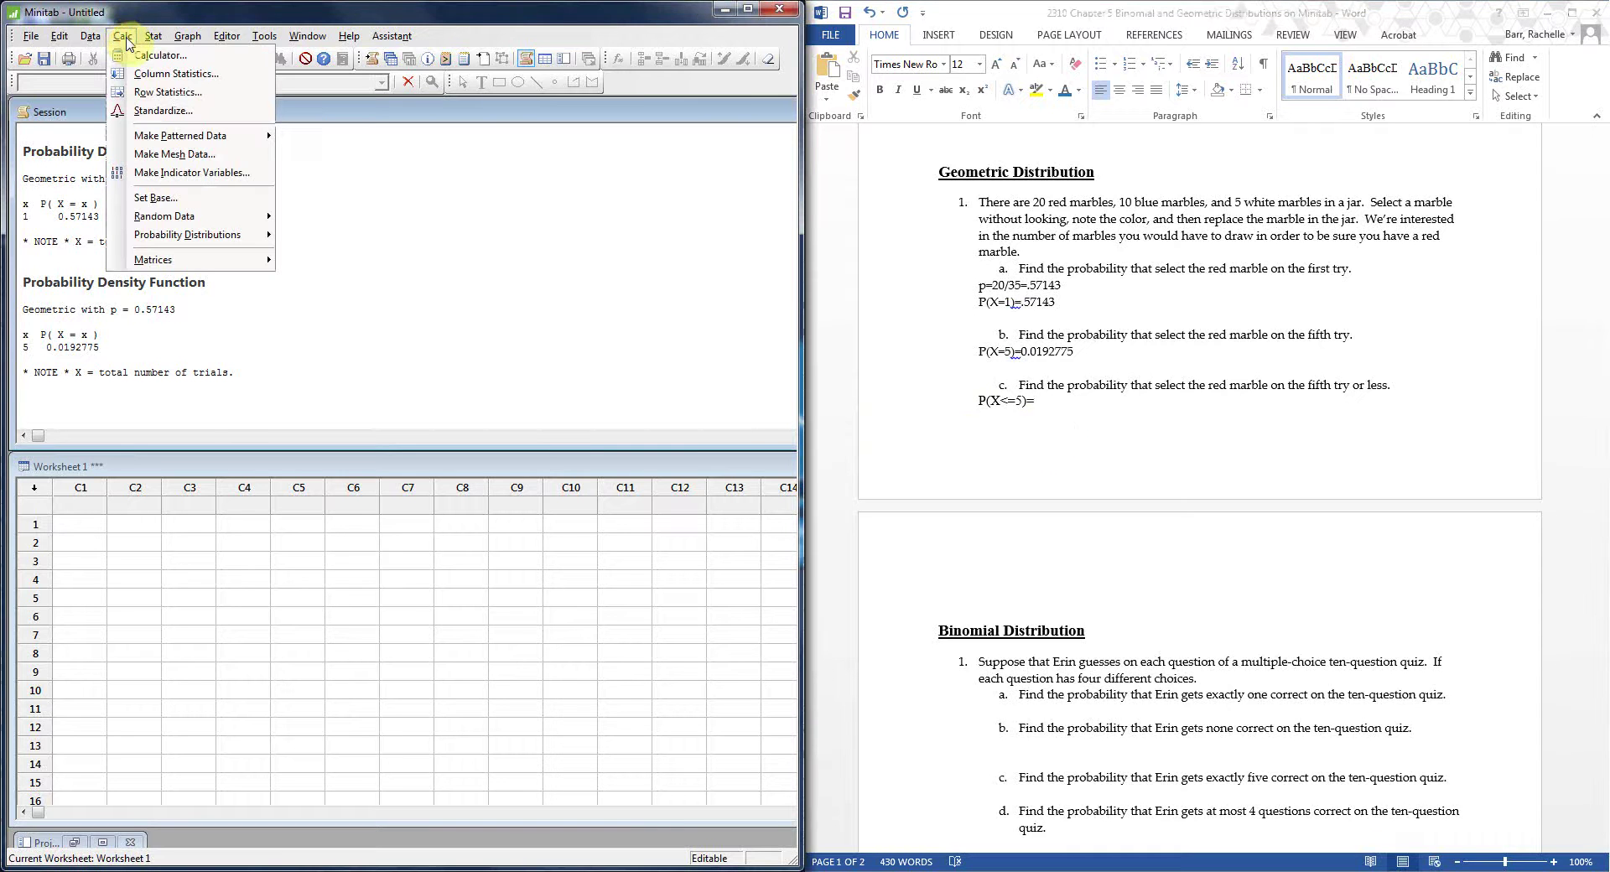
mouse_move(251, 235)
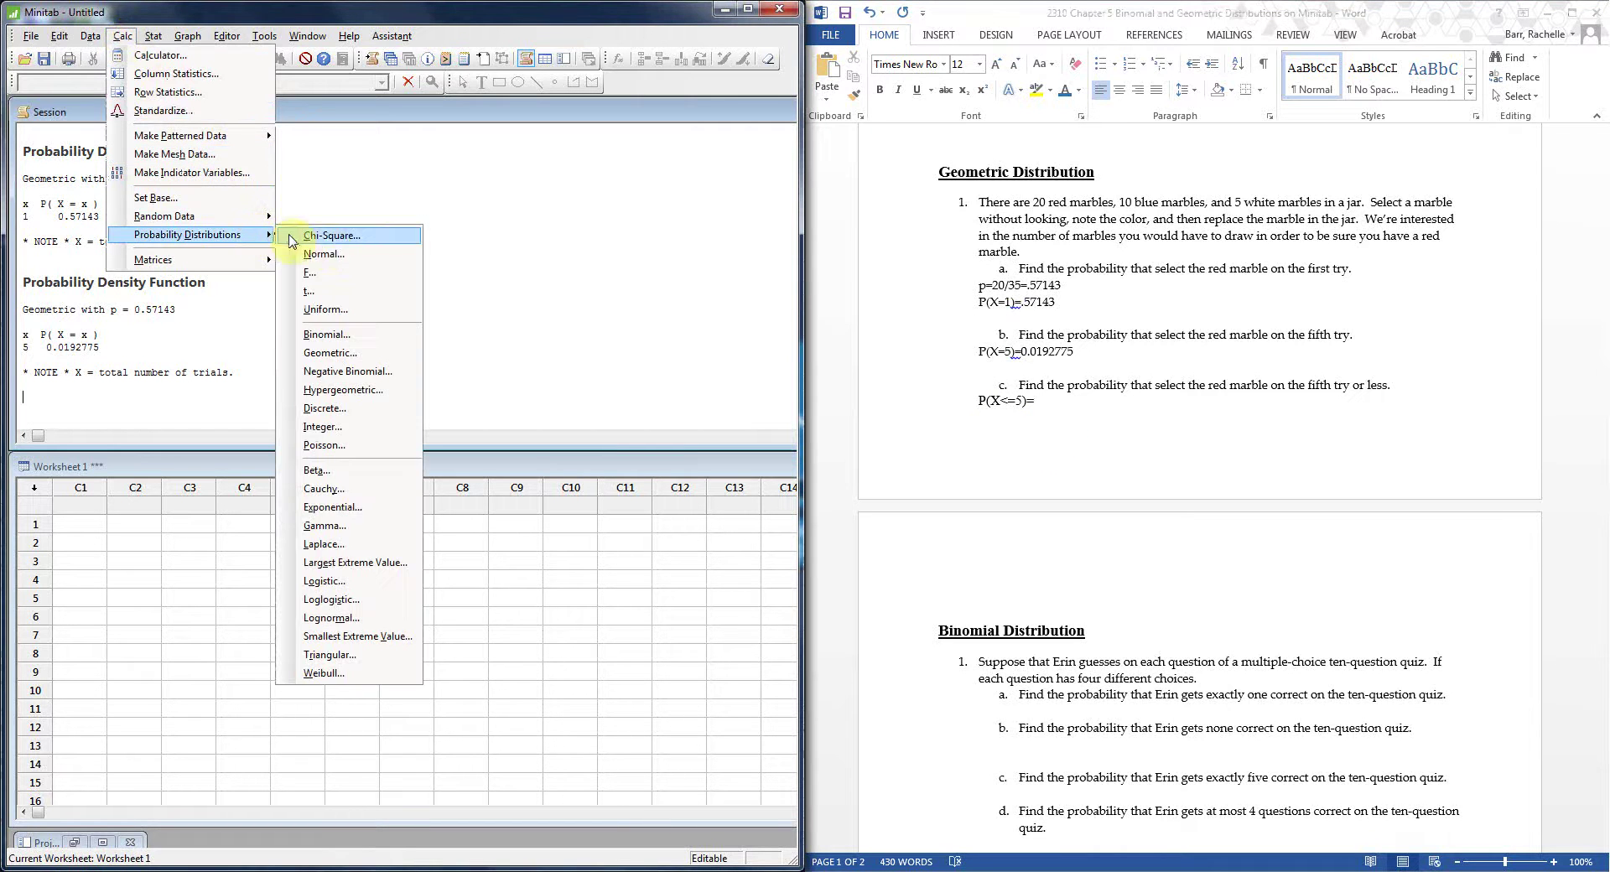
click(386, 353)
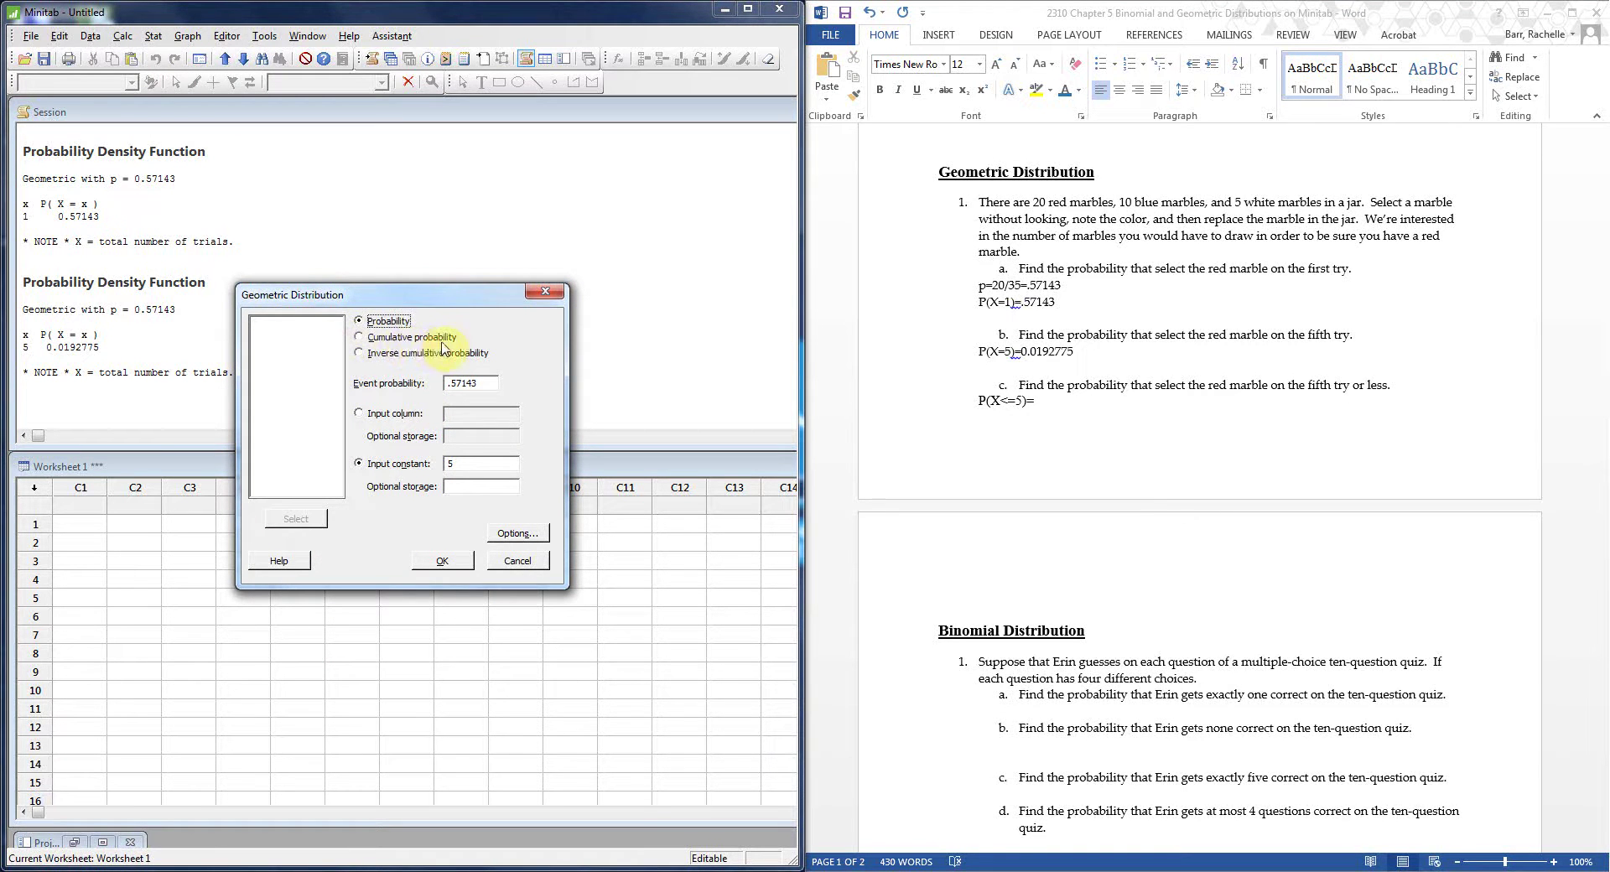
click(365, 336)
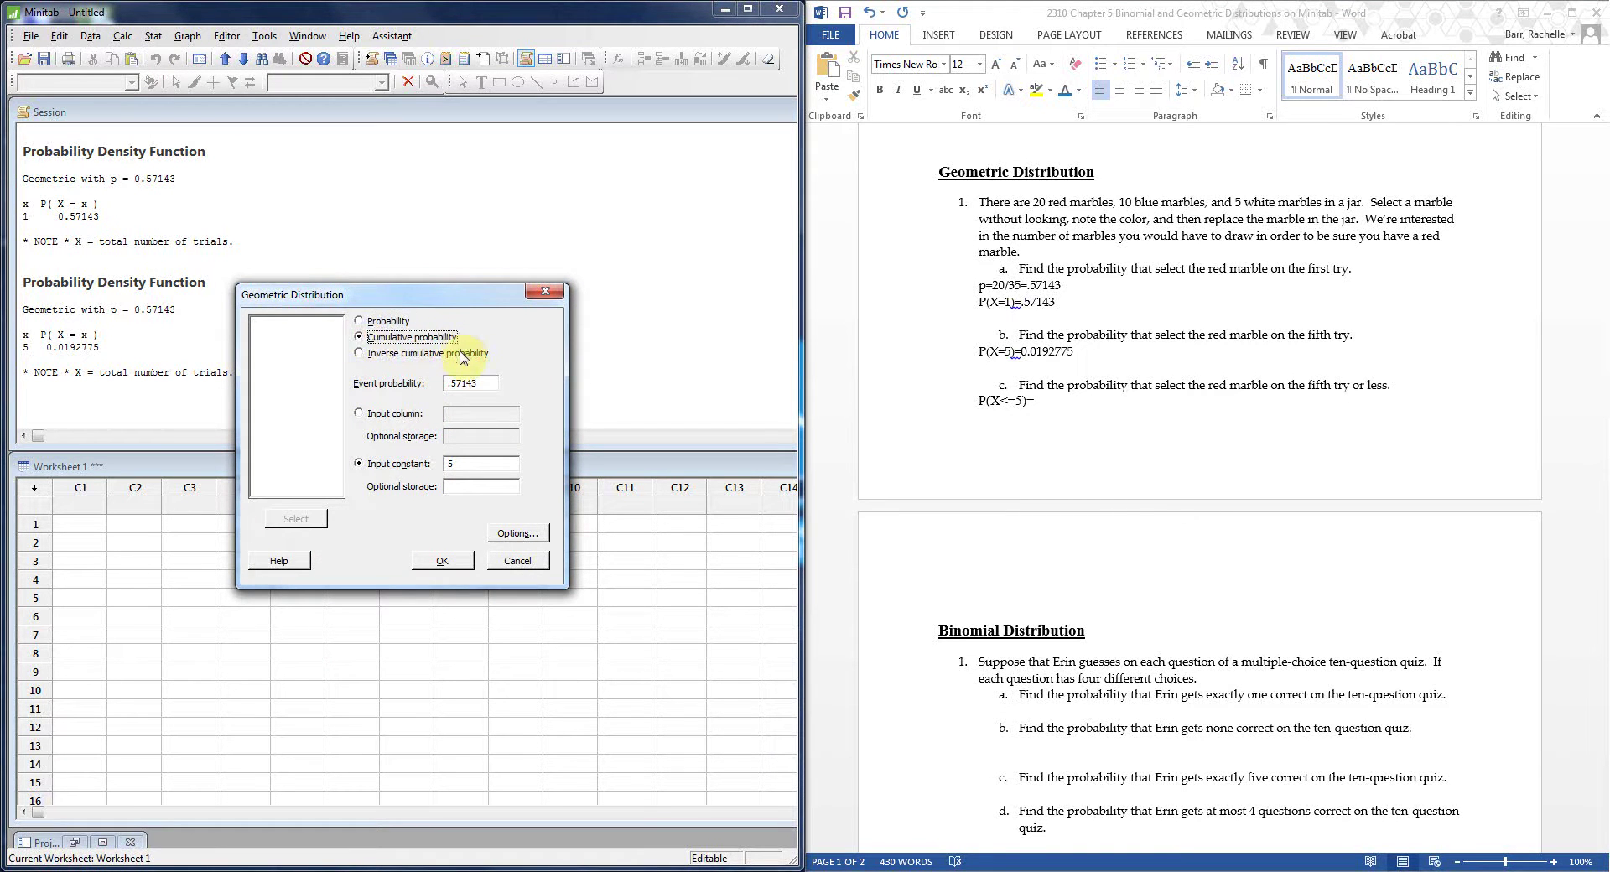
click(460, 561)
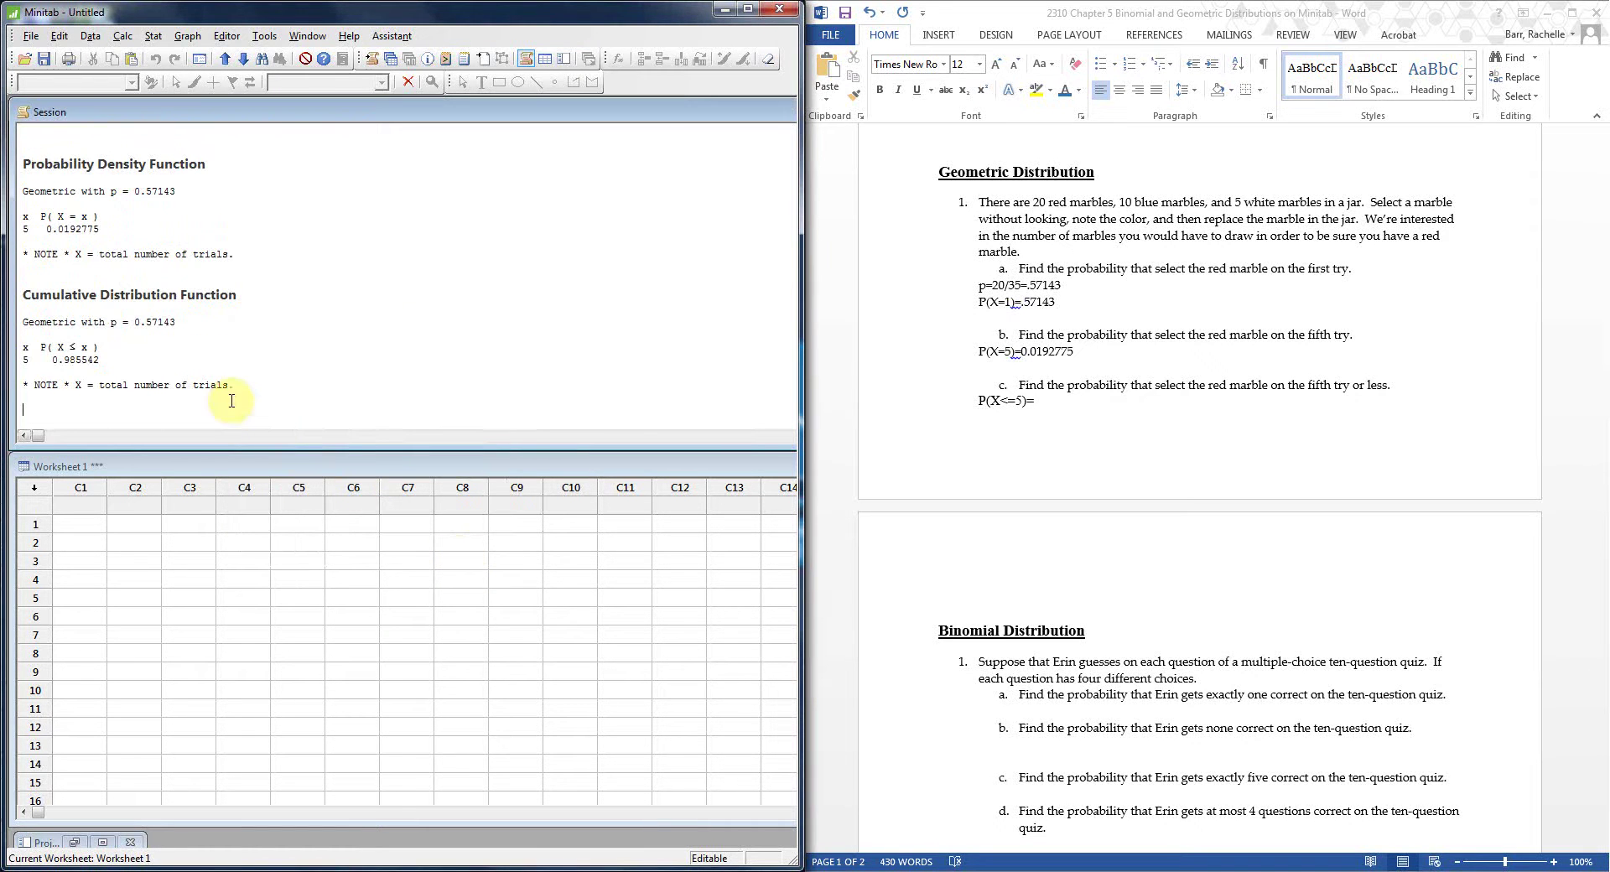
- Select the 0.985542 result in the session output and enter it after P(X<=5)= in Word
drag(107, 347, 54, 344)
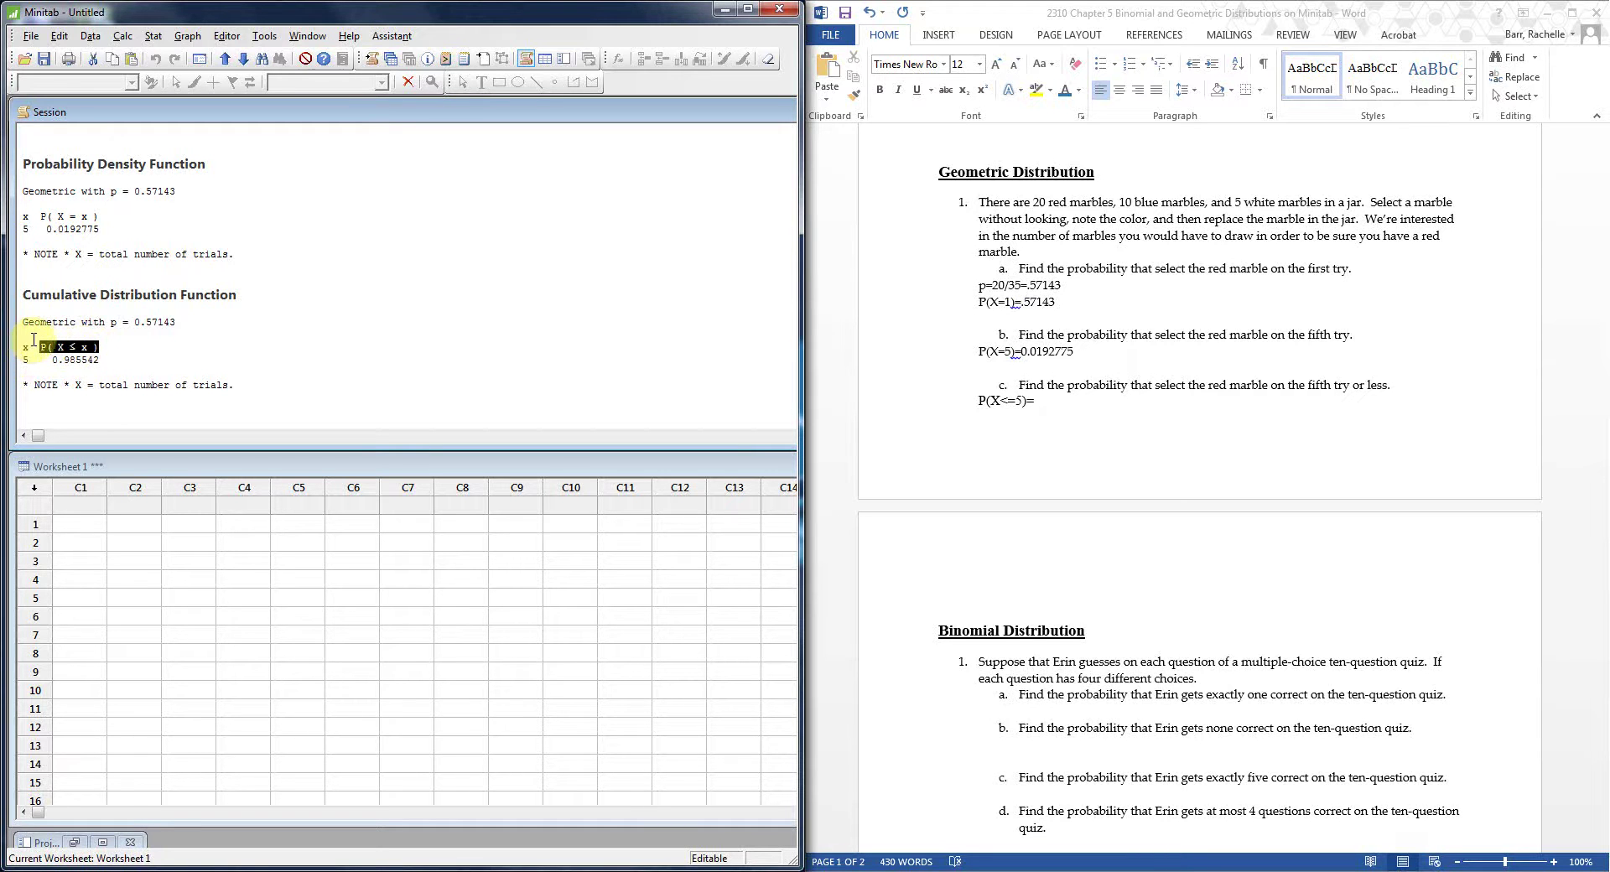
drag(101, 361, 52, 359)
click(1049, 403)
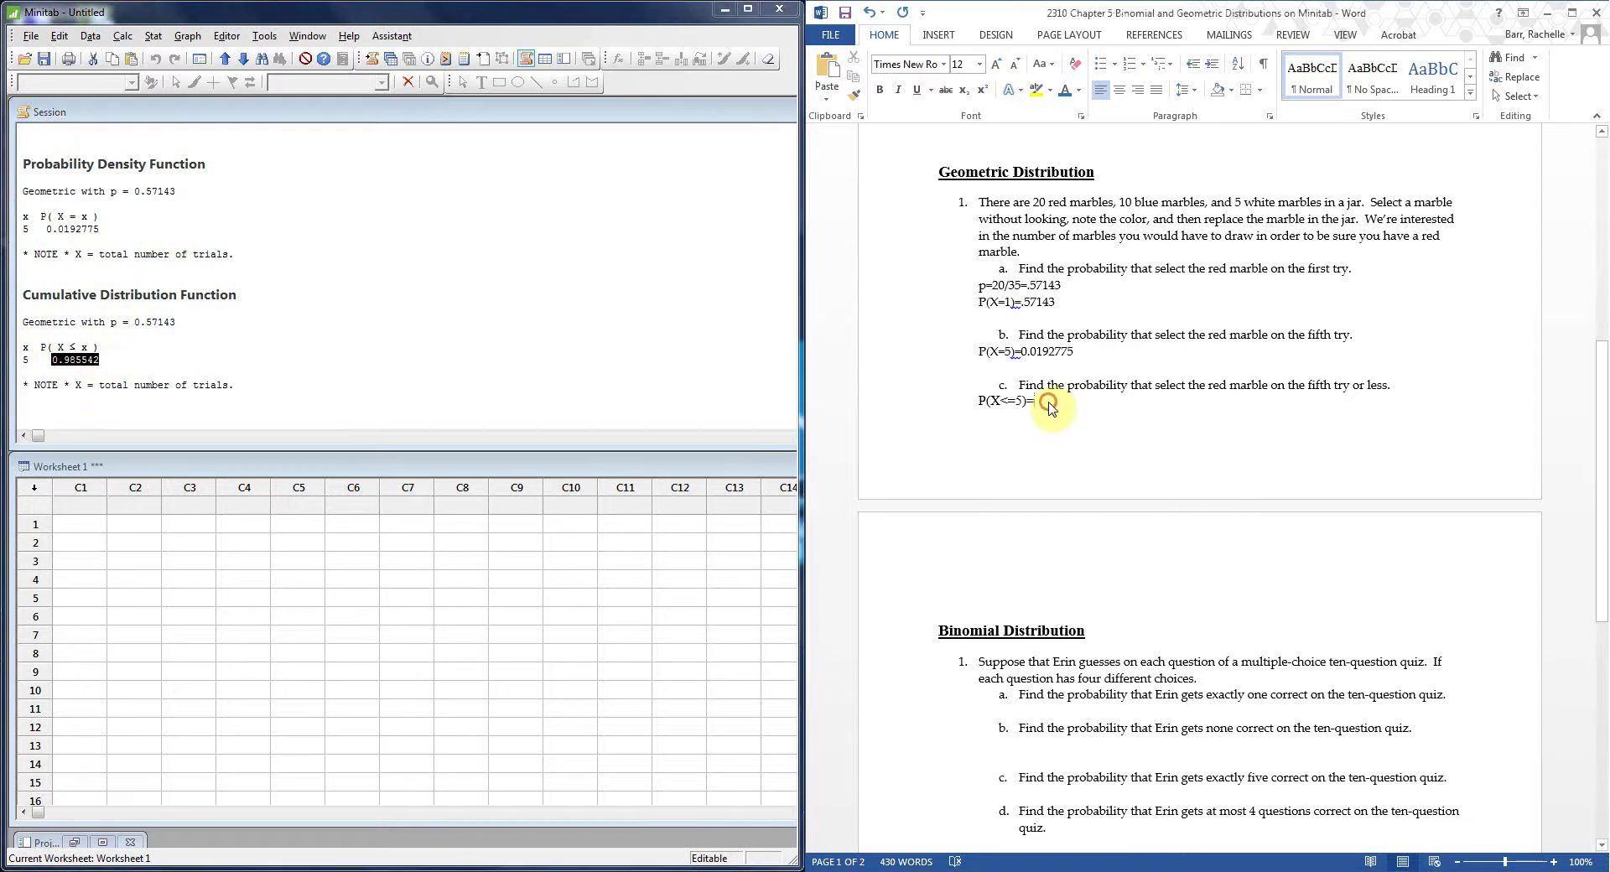
text(0.985542)
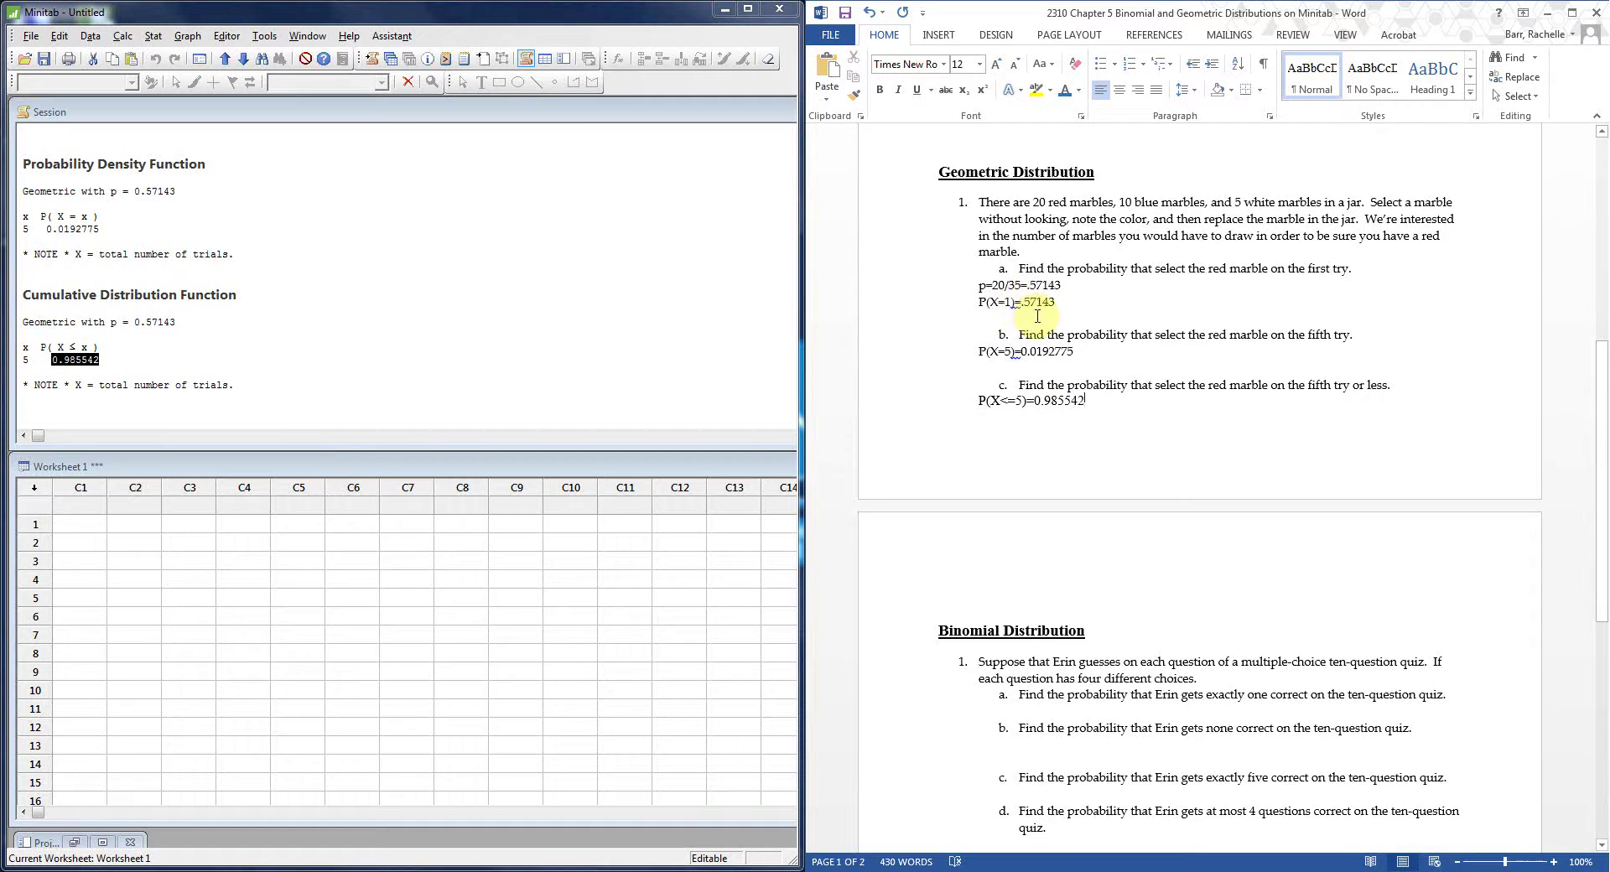
scroll(1205, 612, down, 1)
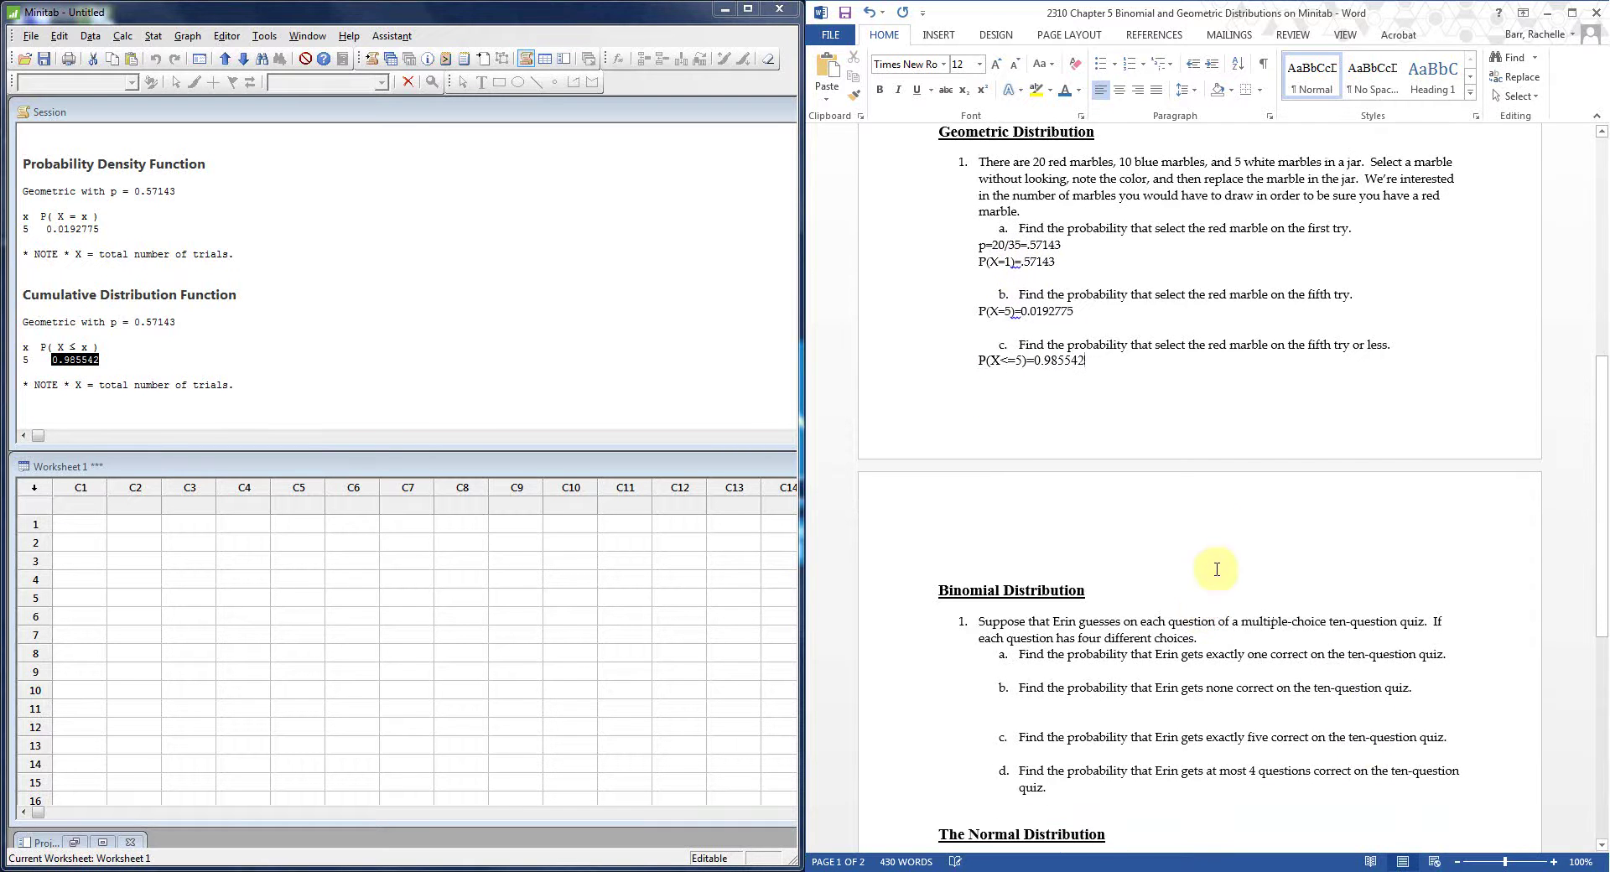
scroll(1224, 532, down, 9)
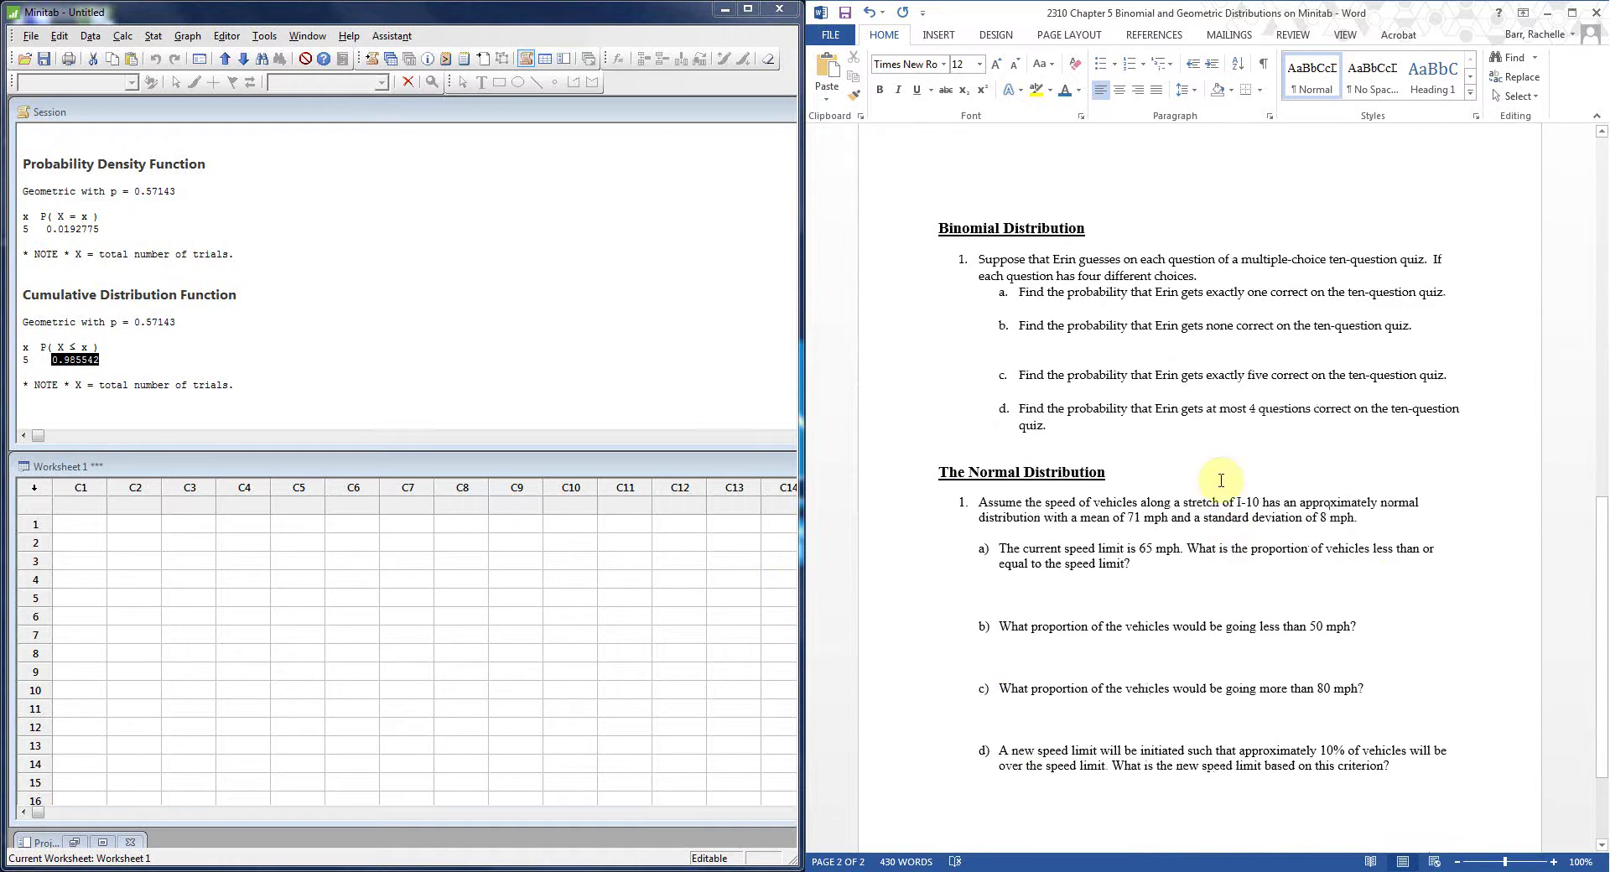
scroll(1329, 511, up, 10)
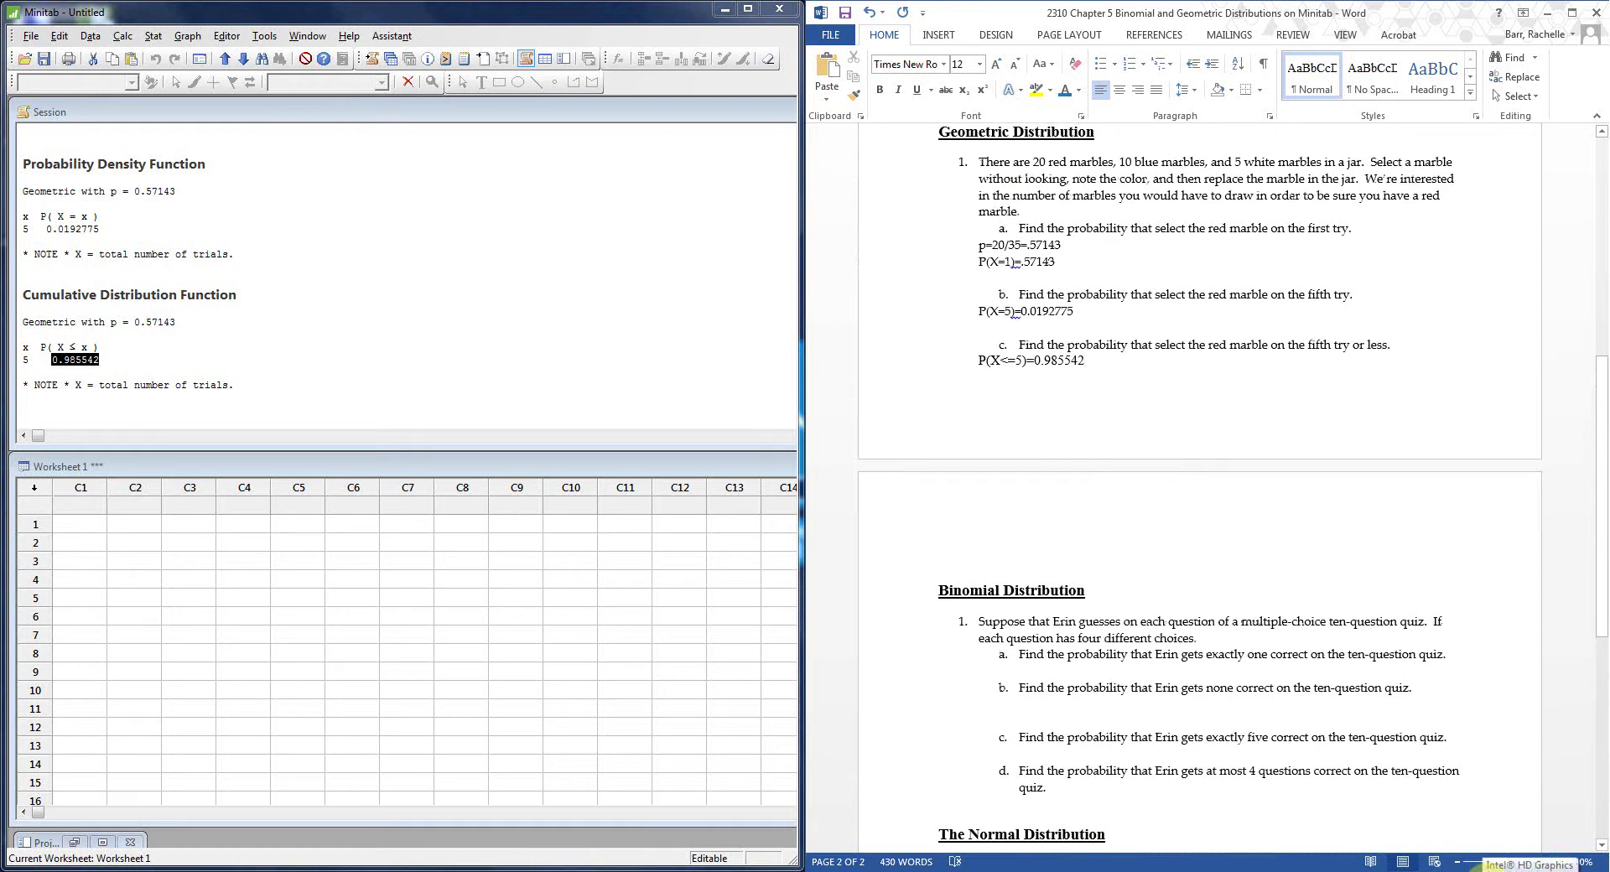
scroll(1078, 828, up, 1)
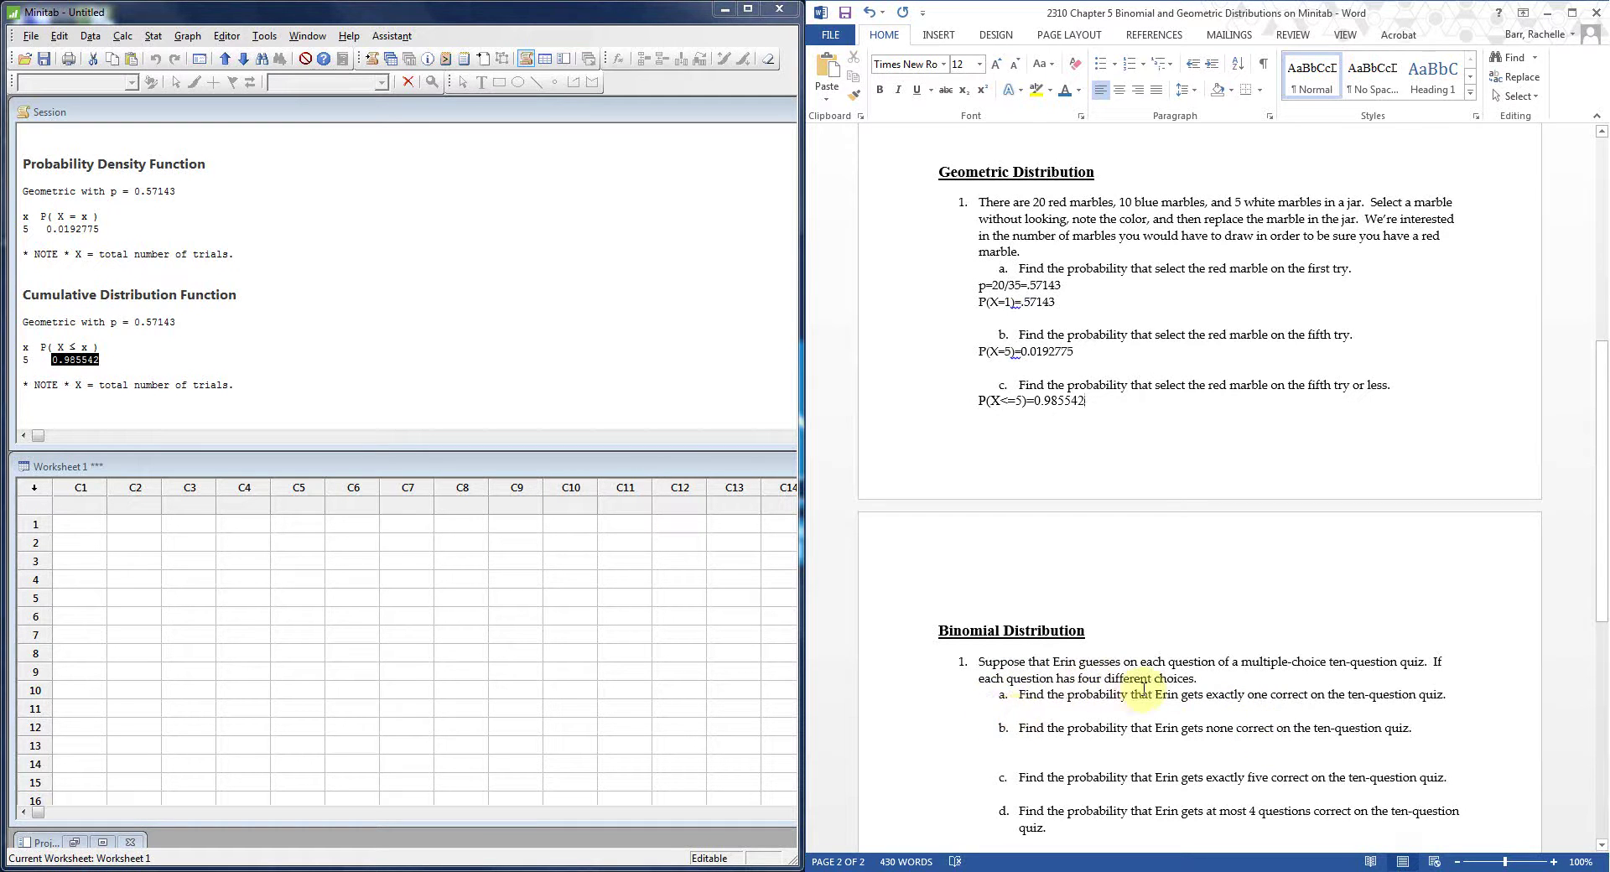
- Begin part a's answer line with p=.25 and add blank space above The Normal Distribution
click(1051, 711)
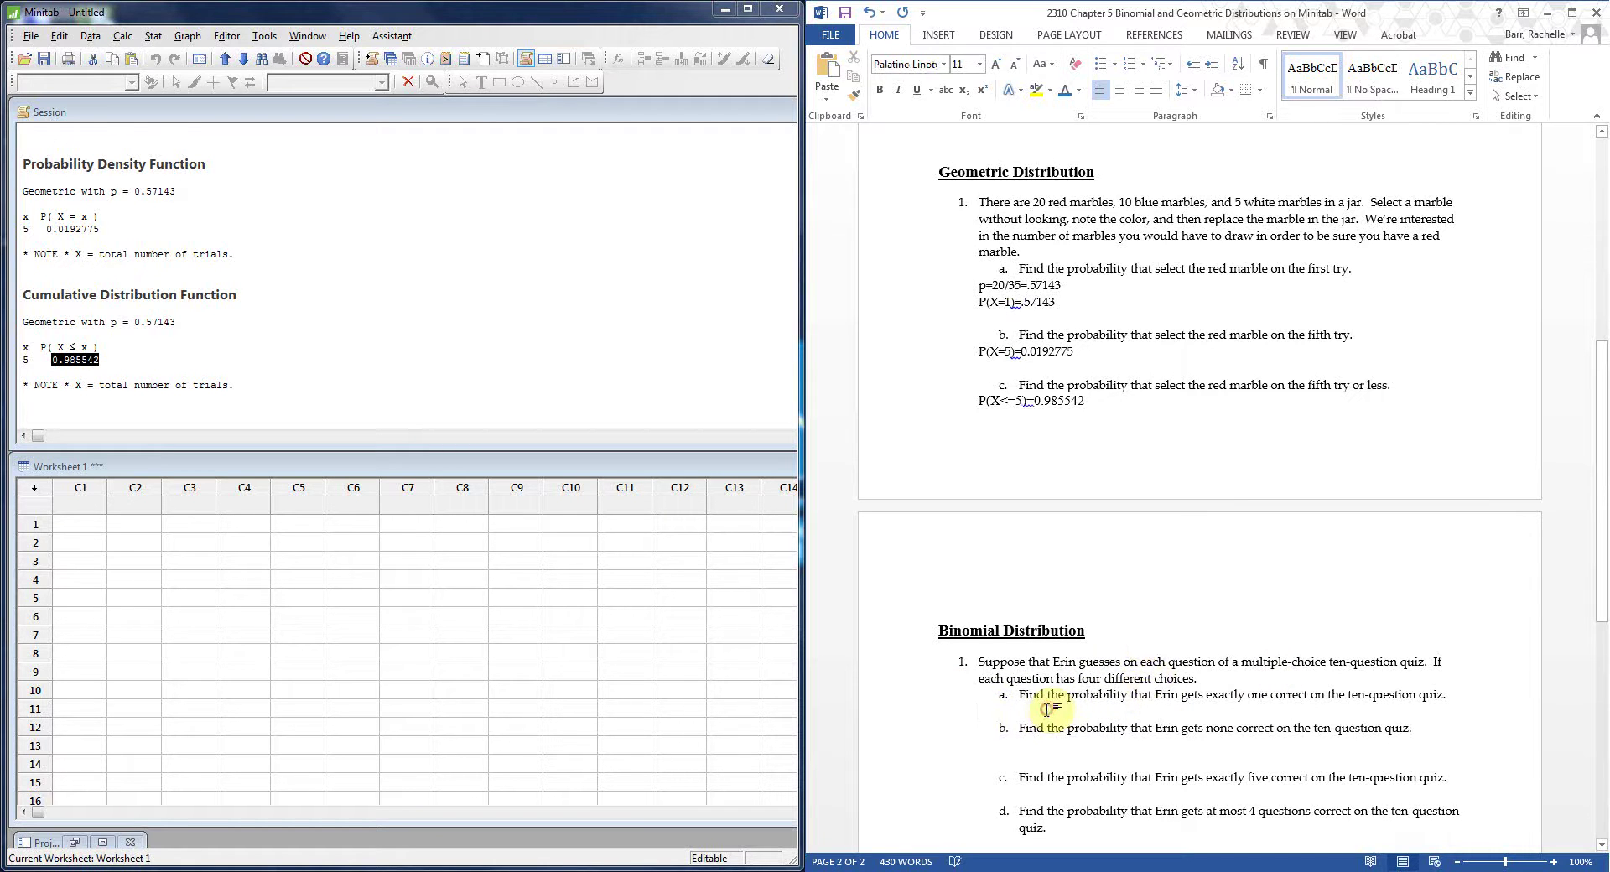
text(p)
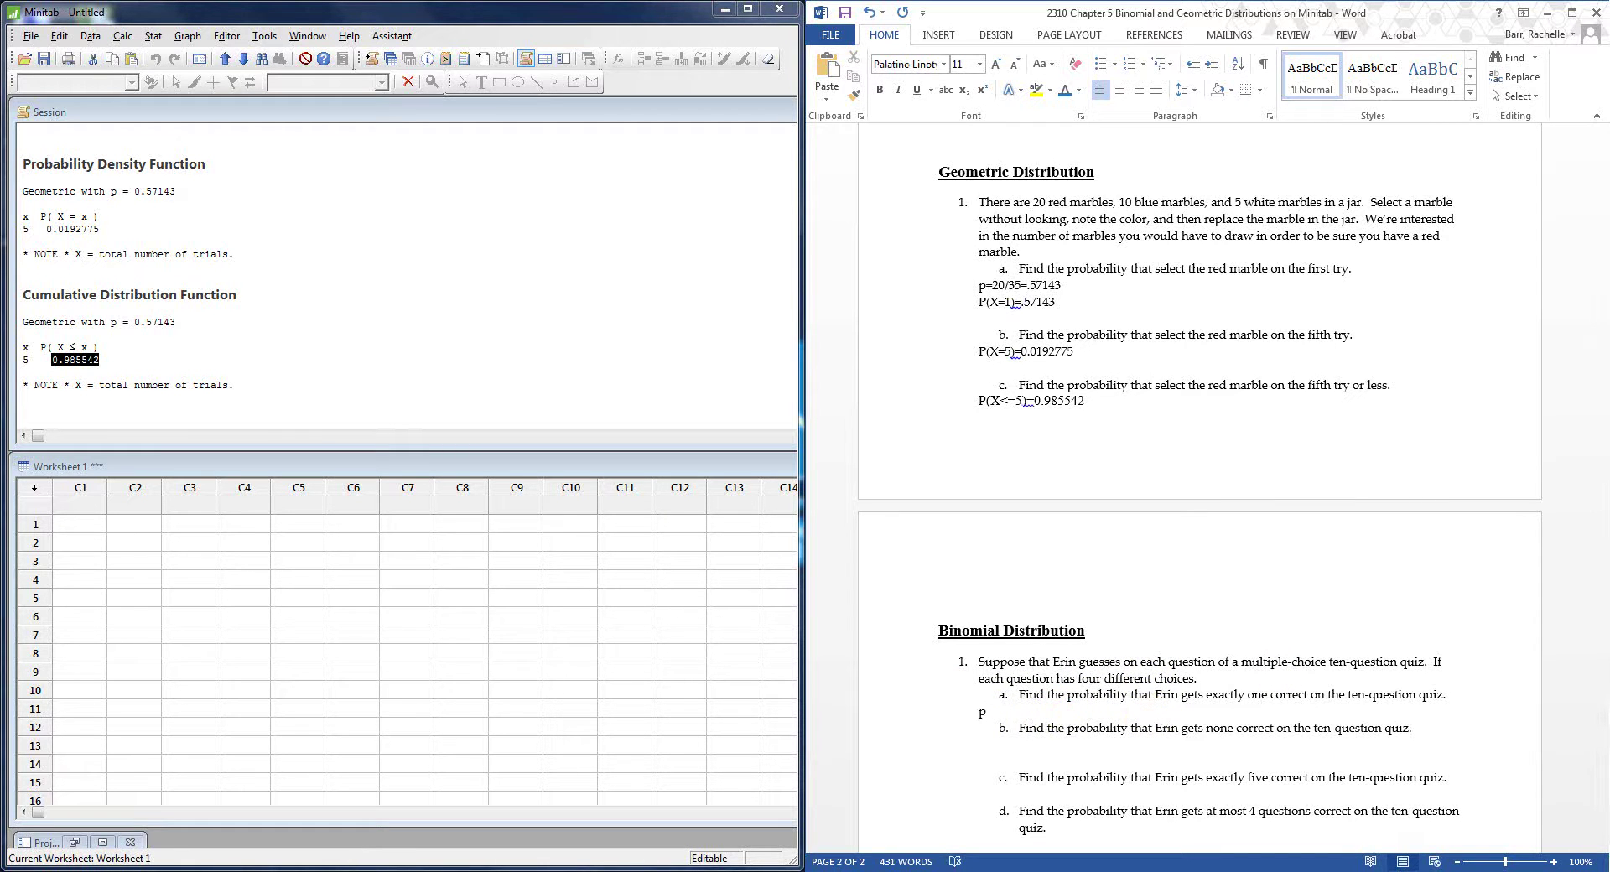
key(BackSpace)
key(BackSpace)
text(P)
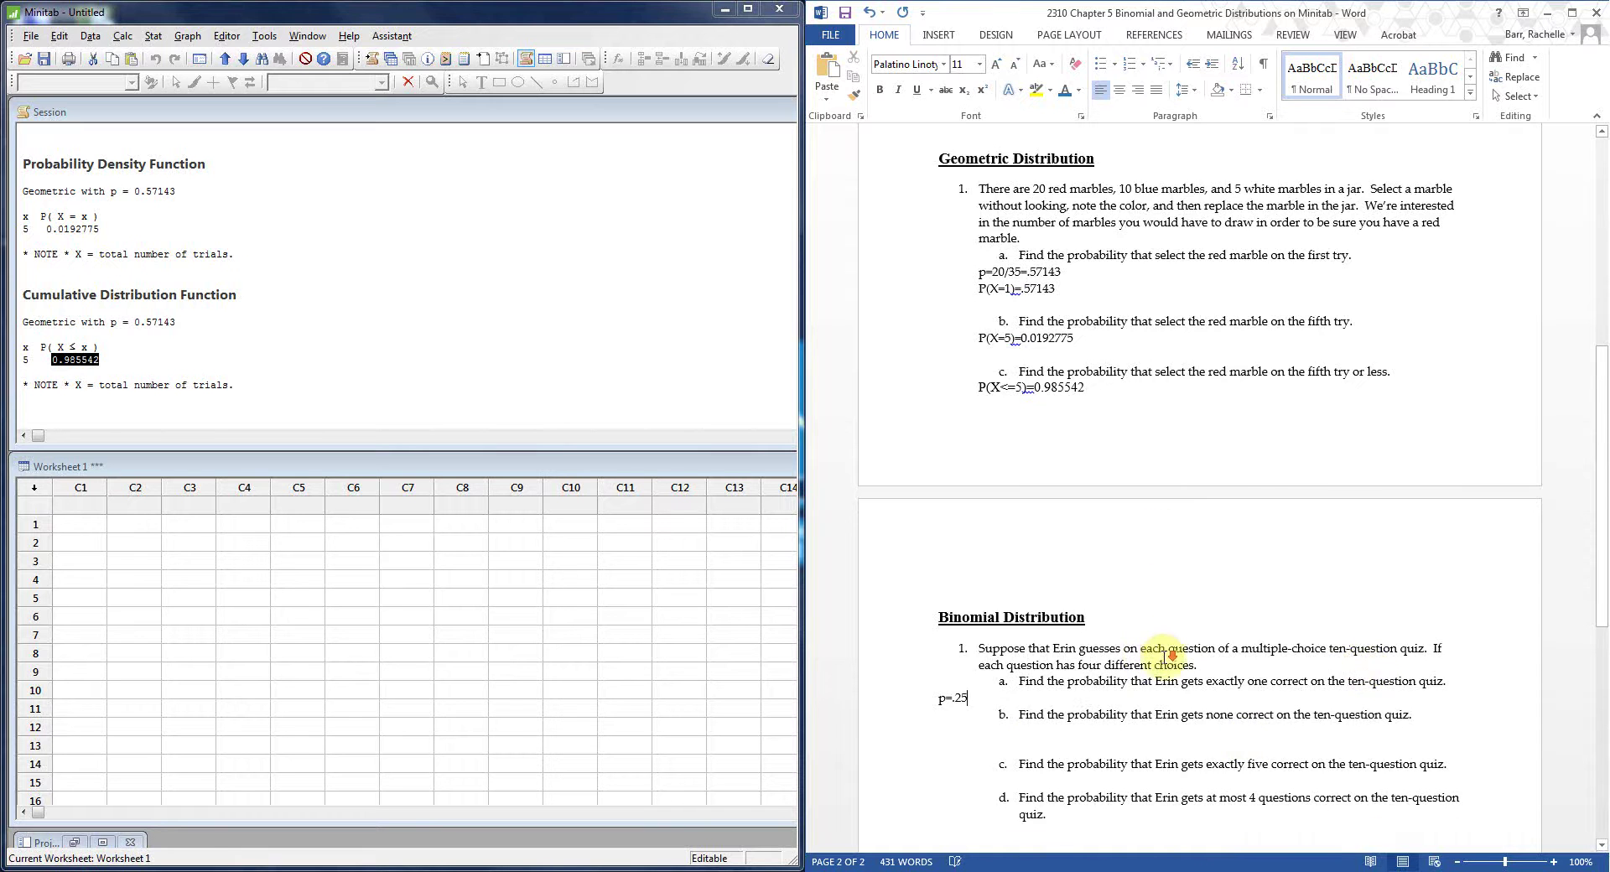
scroll(1157, 662, down, 3)
click(981, 736)
key(Return)
key(Return)
key(Return)
key(Return)
key(Return)
key(Return)
scroll(1008, 712, up, 4)
scroll(1008, 752, down, 8)
- Extend the line to p=.25, n=1, P(X=1)= and start a new line below
click(1048, 381)
text(, n=1-, P(X=1)=)
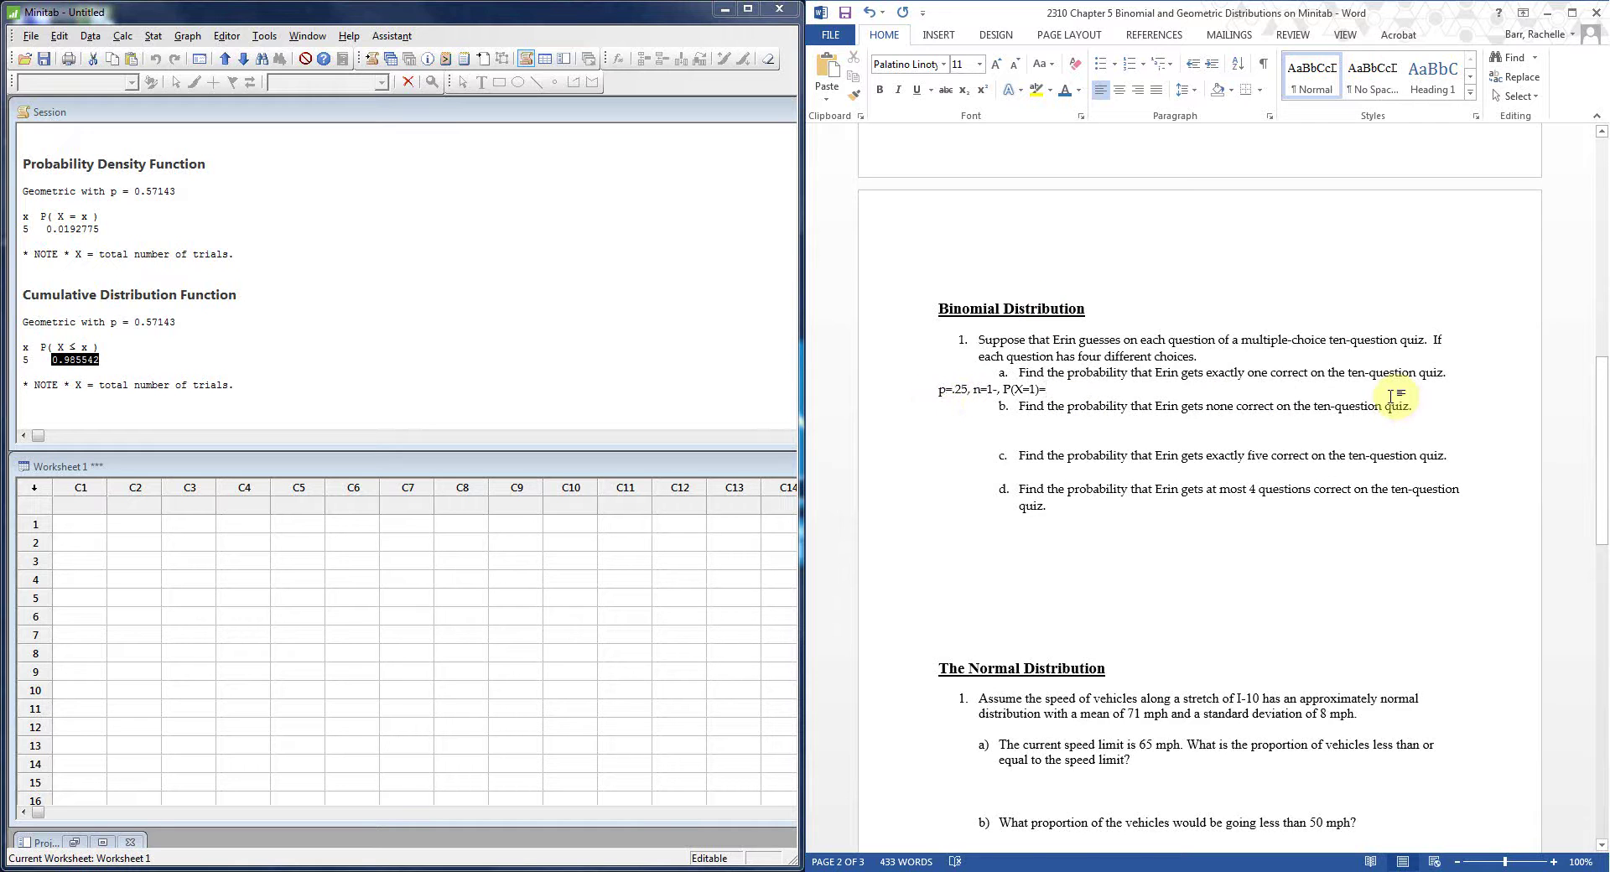
key(Return)
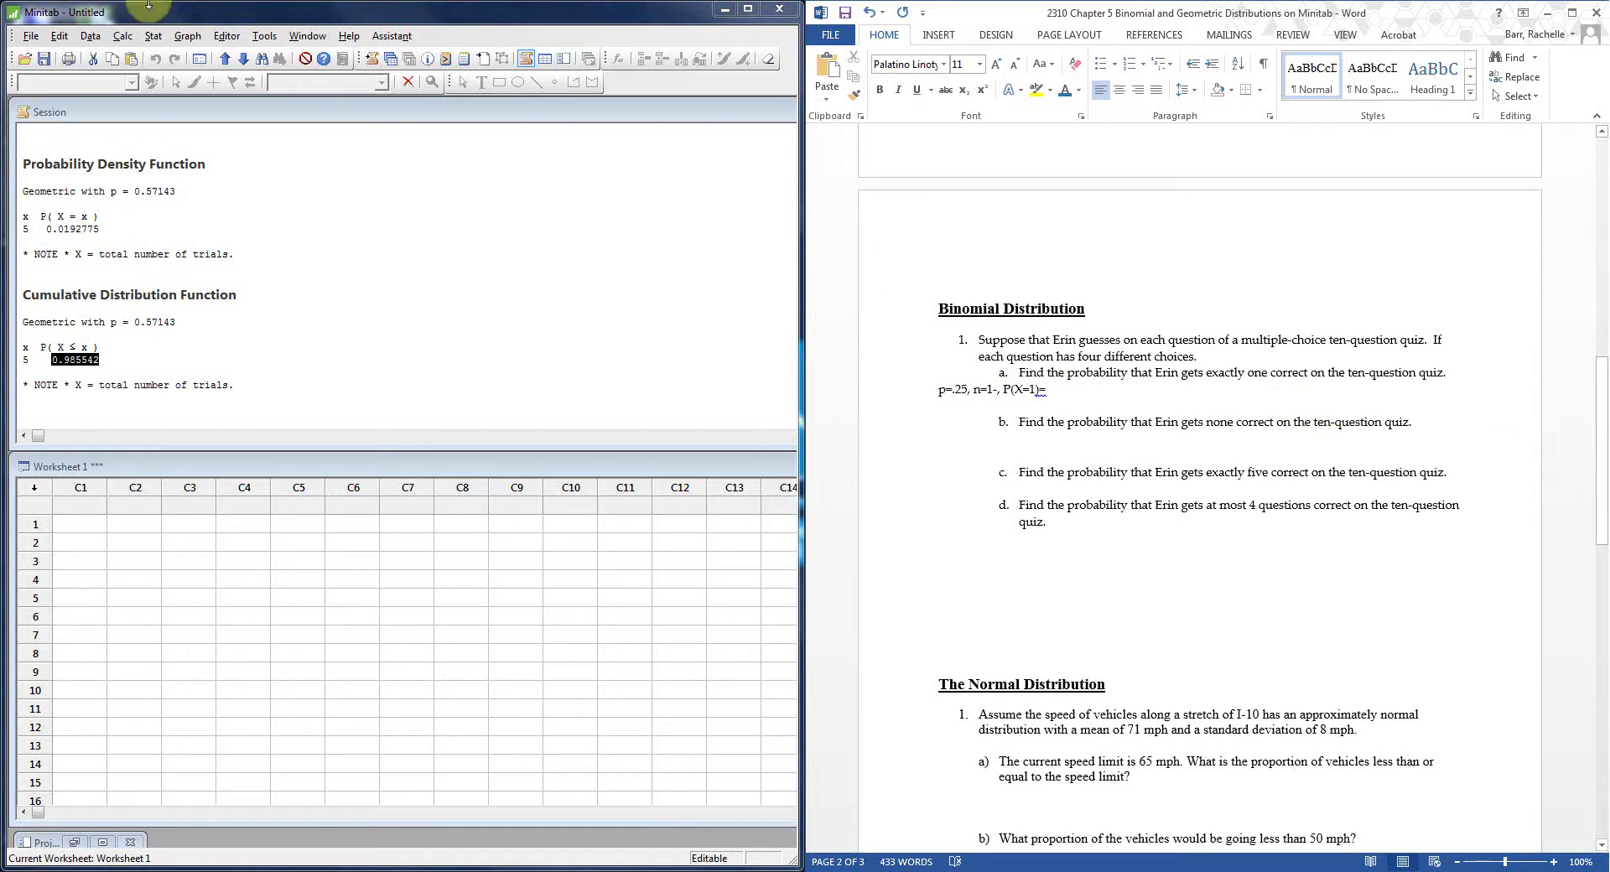
- Set up the Binomial dialog for Probability with 10 trials, event probability .25, input constant 1
click(124, 42)
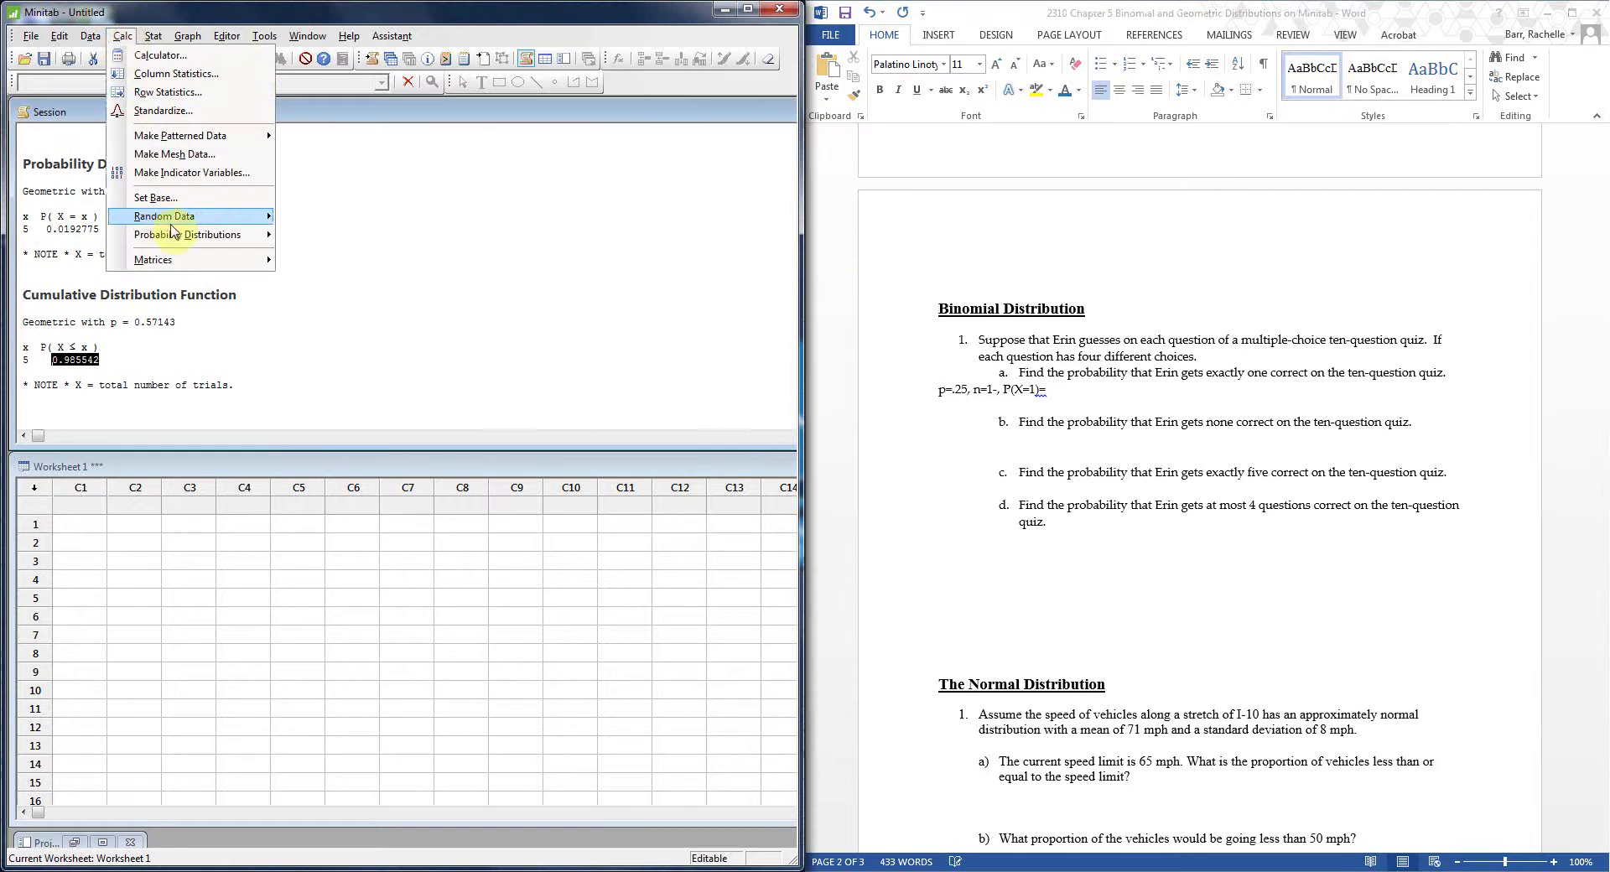
mouse_move(215, 238)
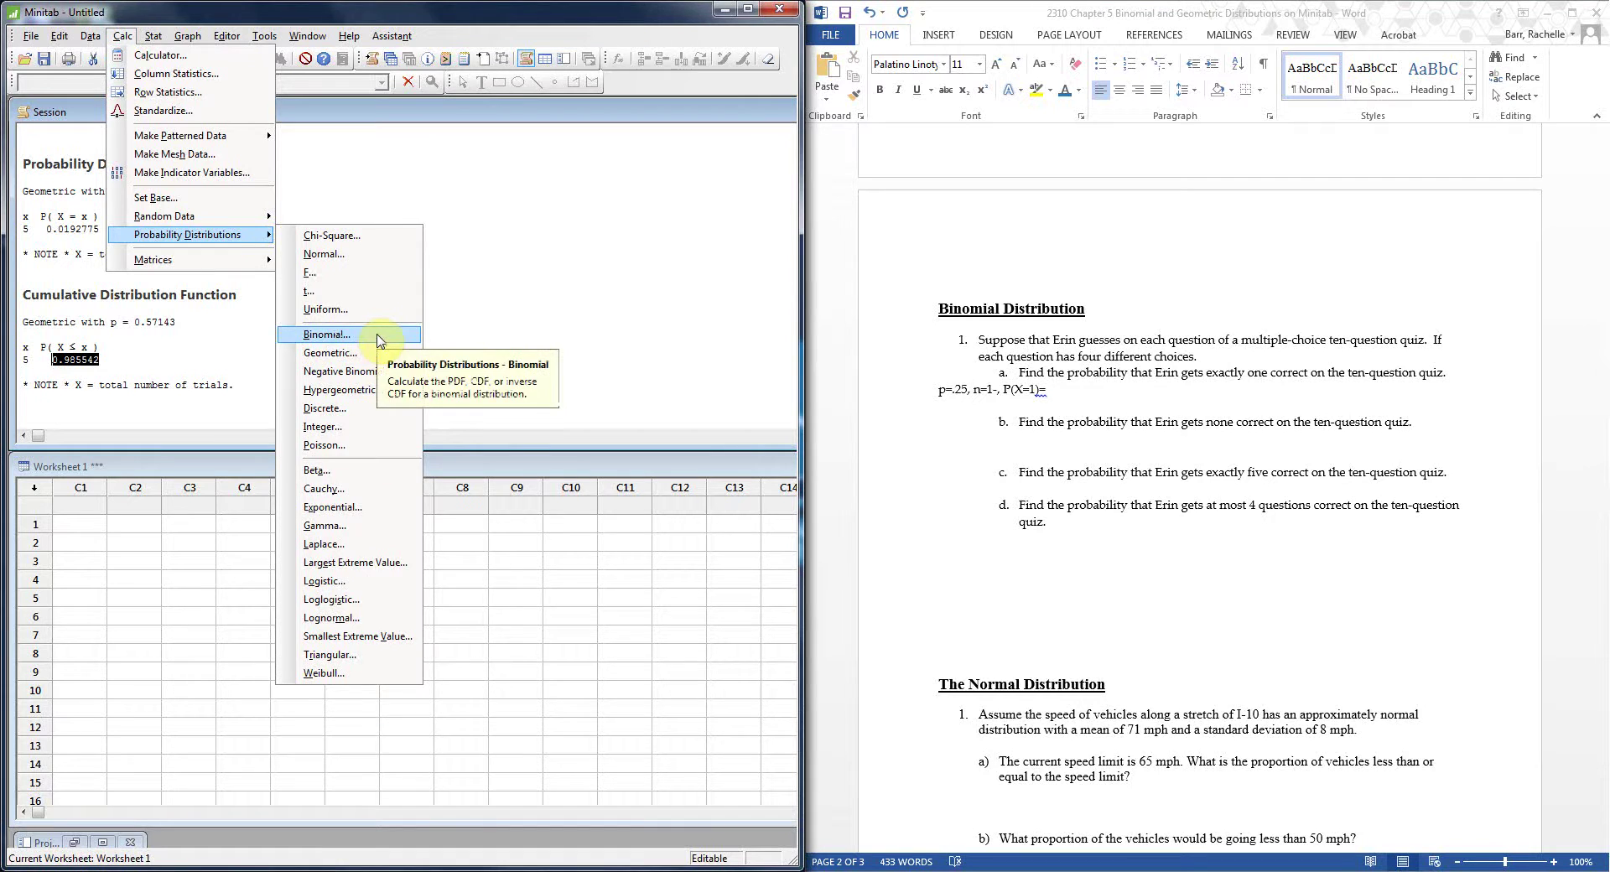
click(379, 340)
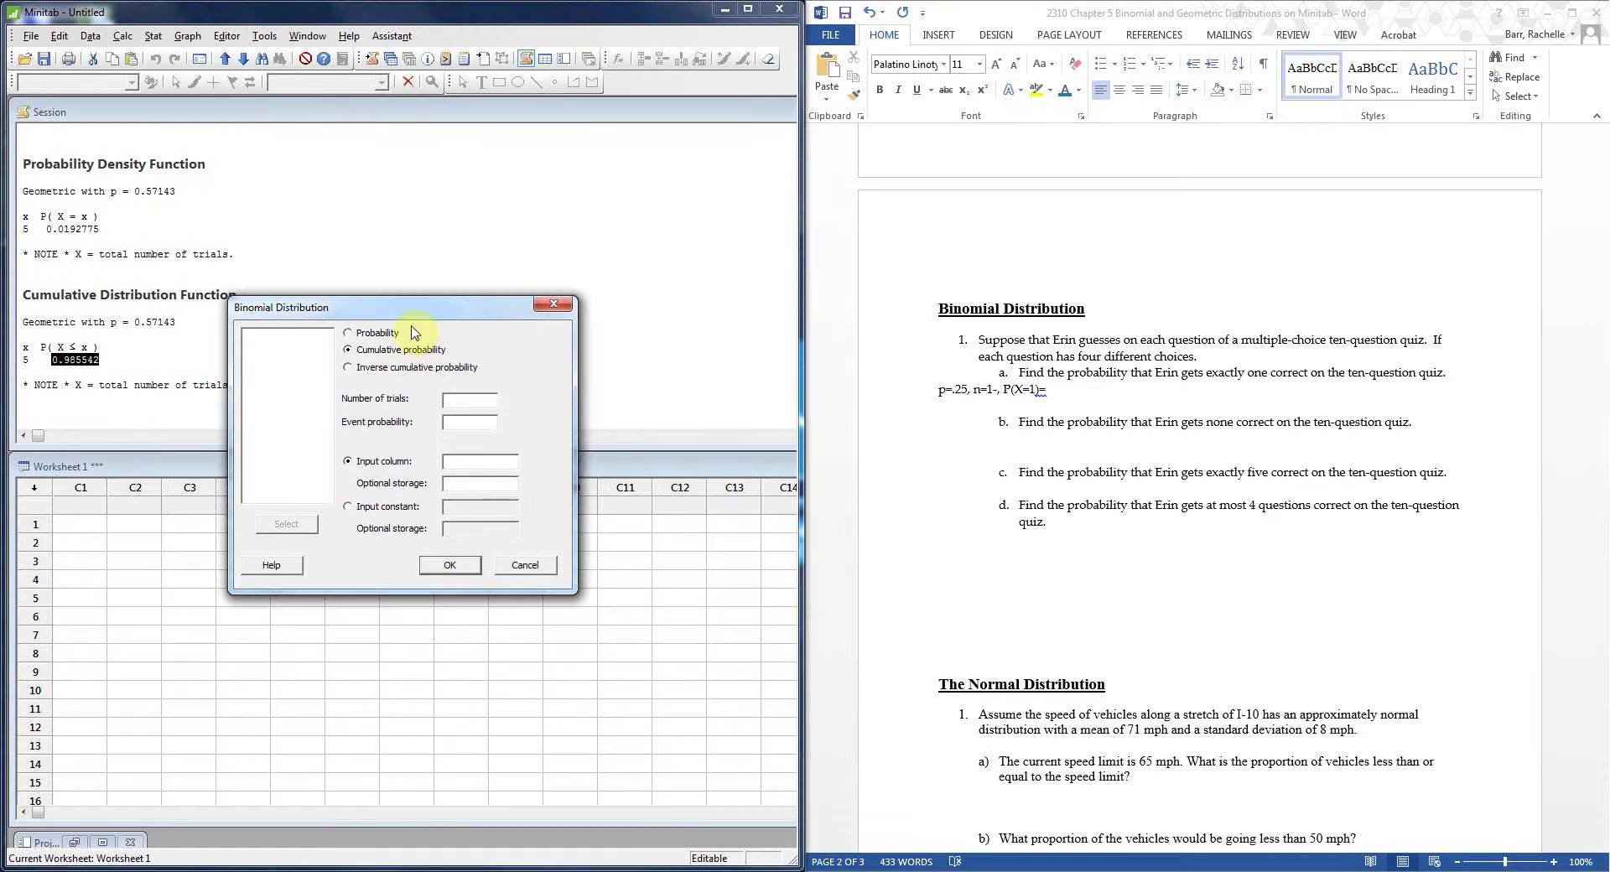
click(348, 333)
click(468, 400)
text(10)
click(467, 422)
text(.25)
click(348, 507)
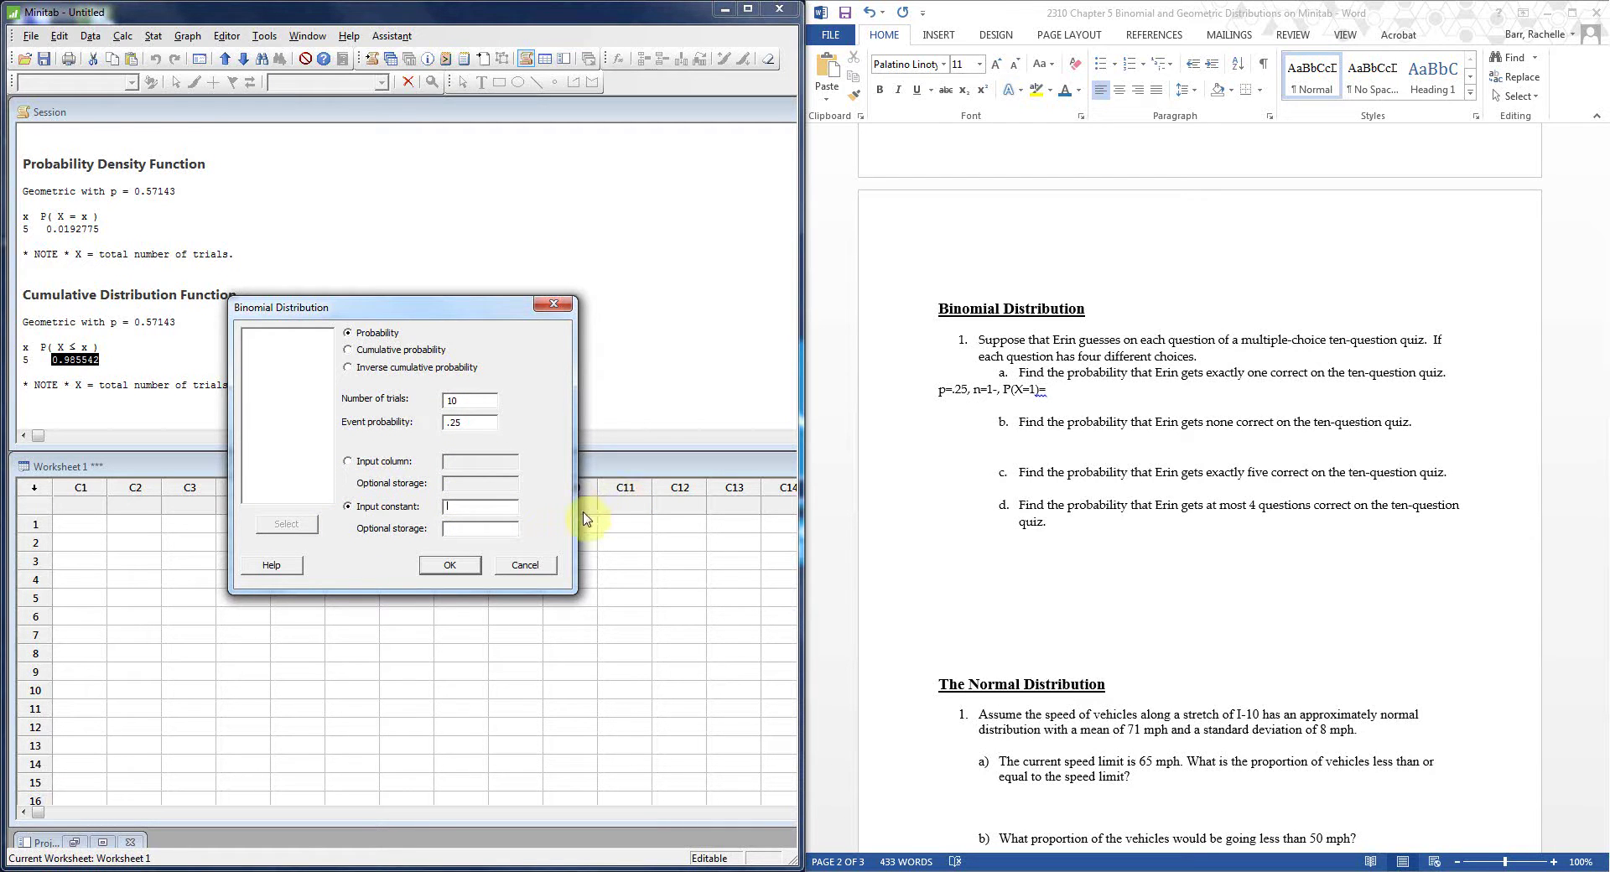
text(1)
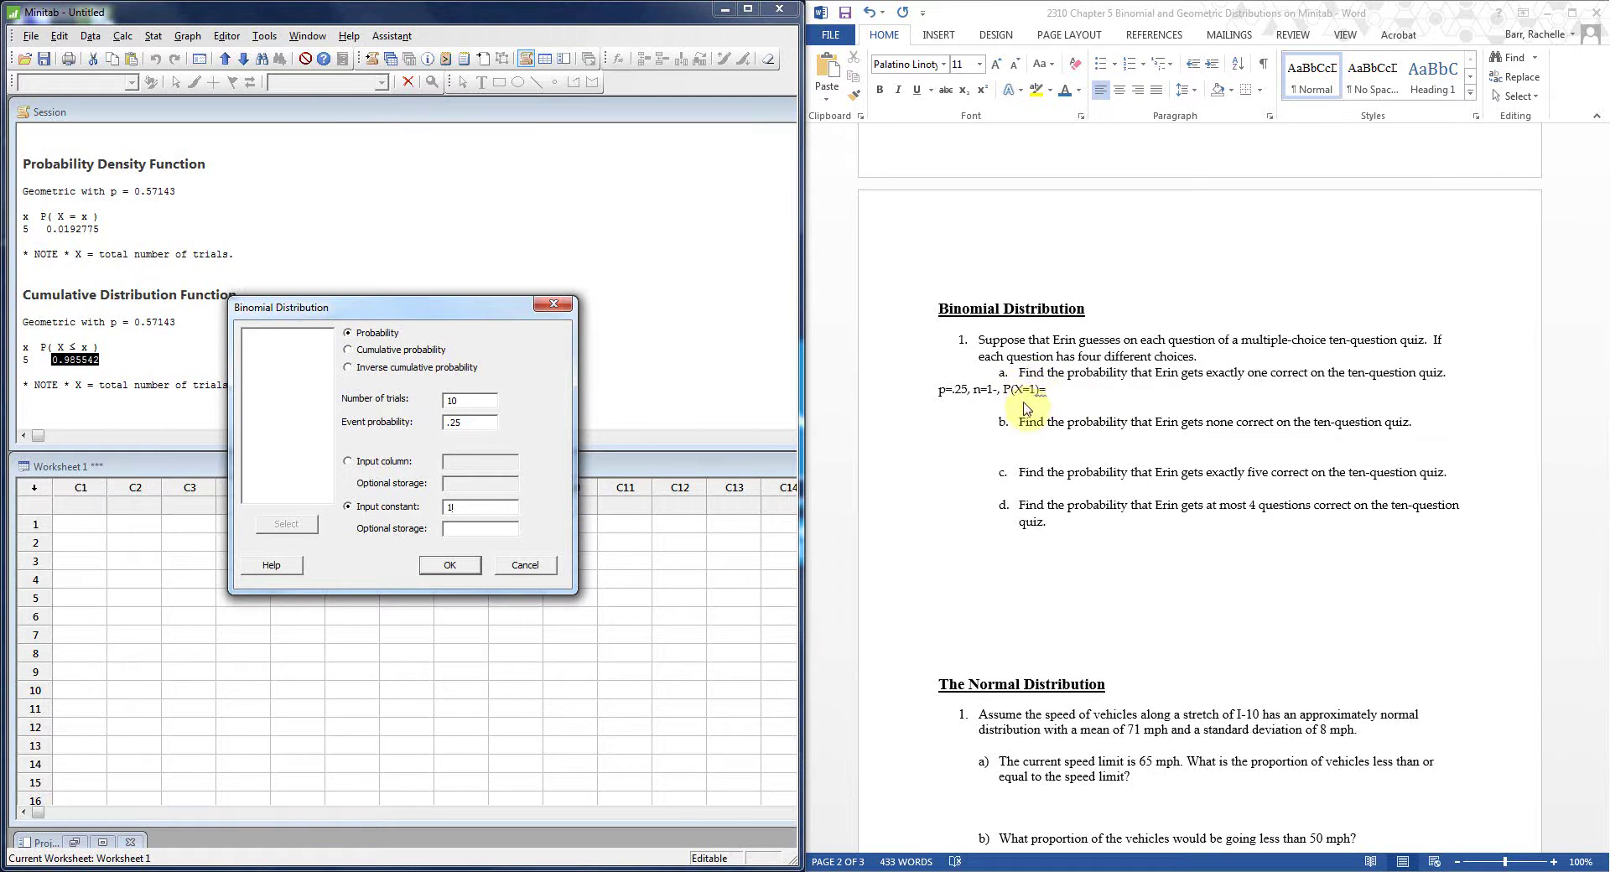
- Correct the Word answer line to n=10, then run the binomial calculation, giving P(X=1)=0.187712
click(995, 389)
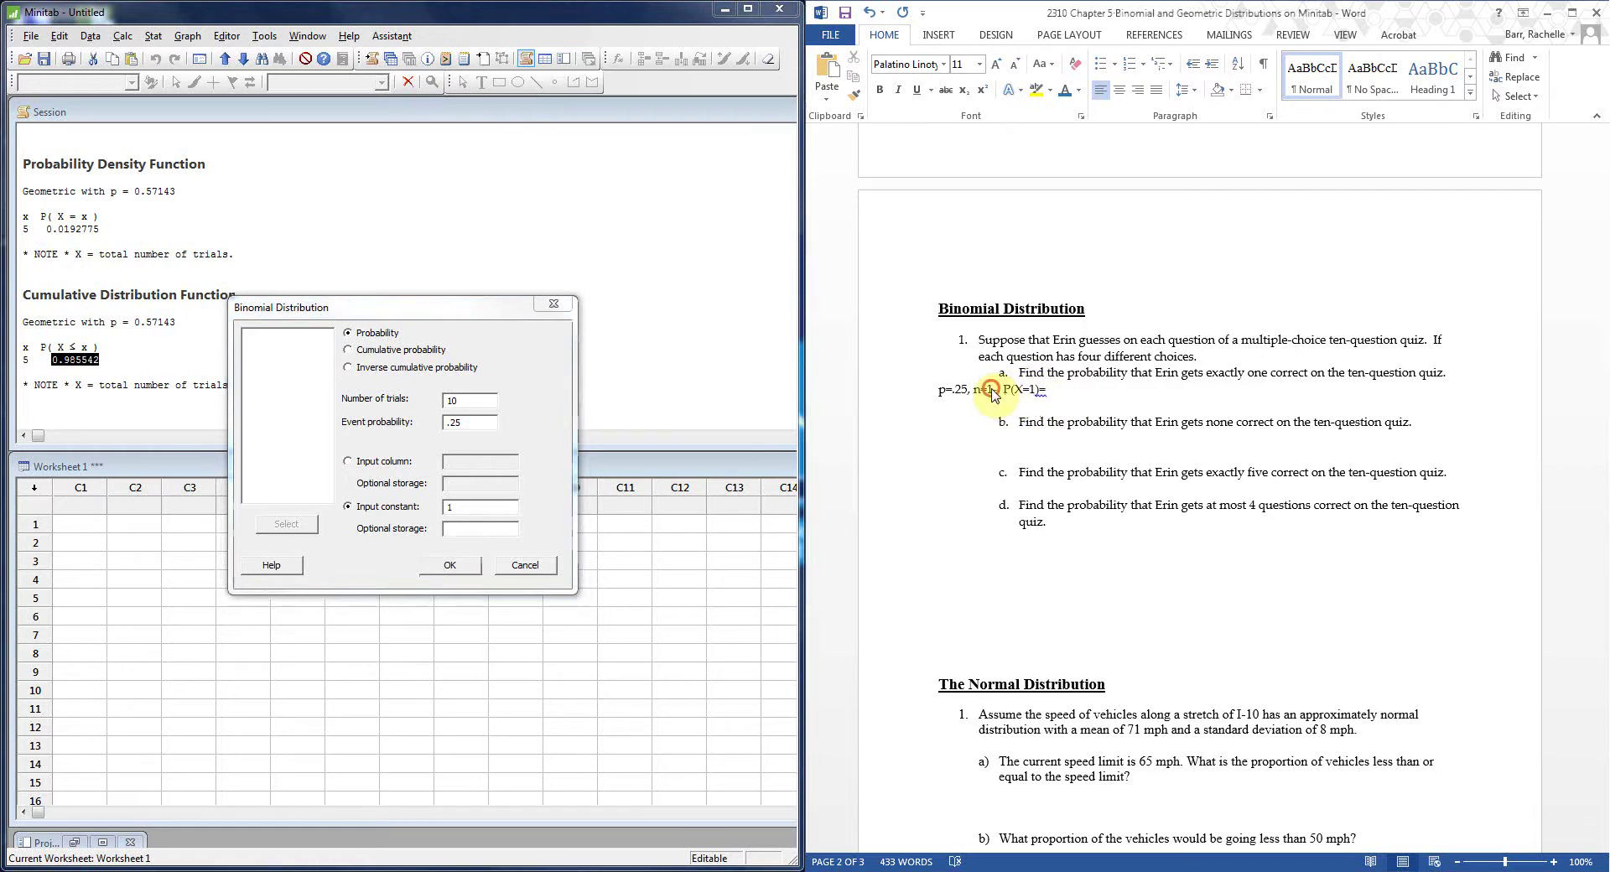
text(0)
click(1055, 390)
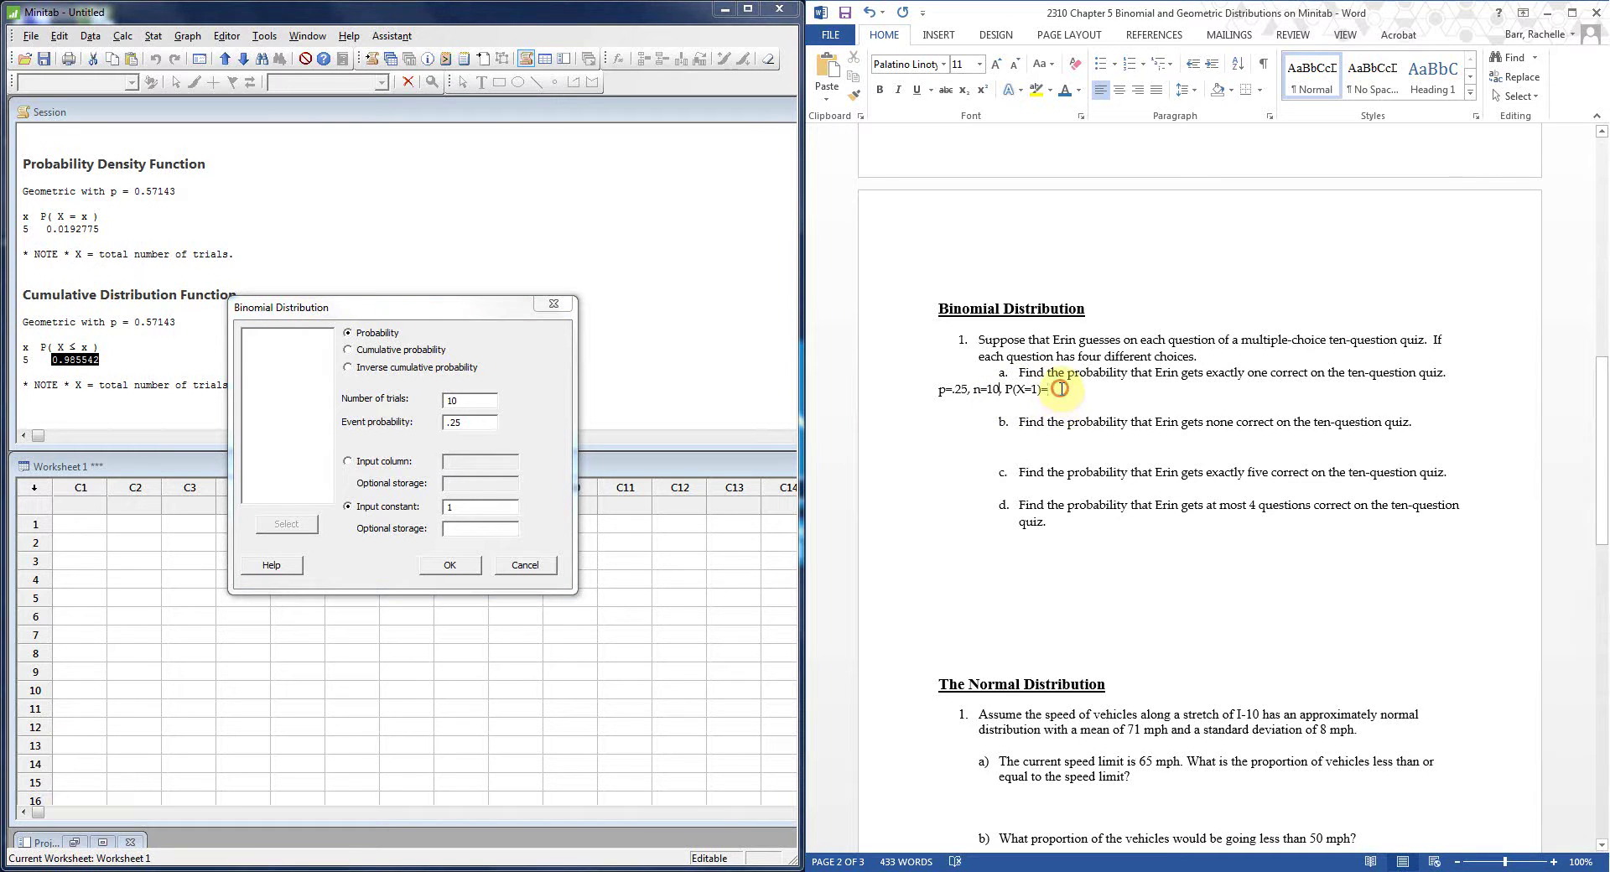
click(466, 424)
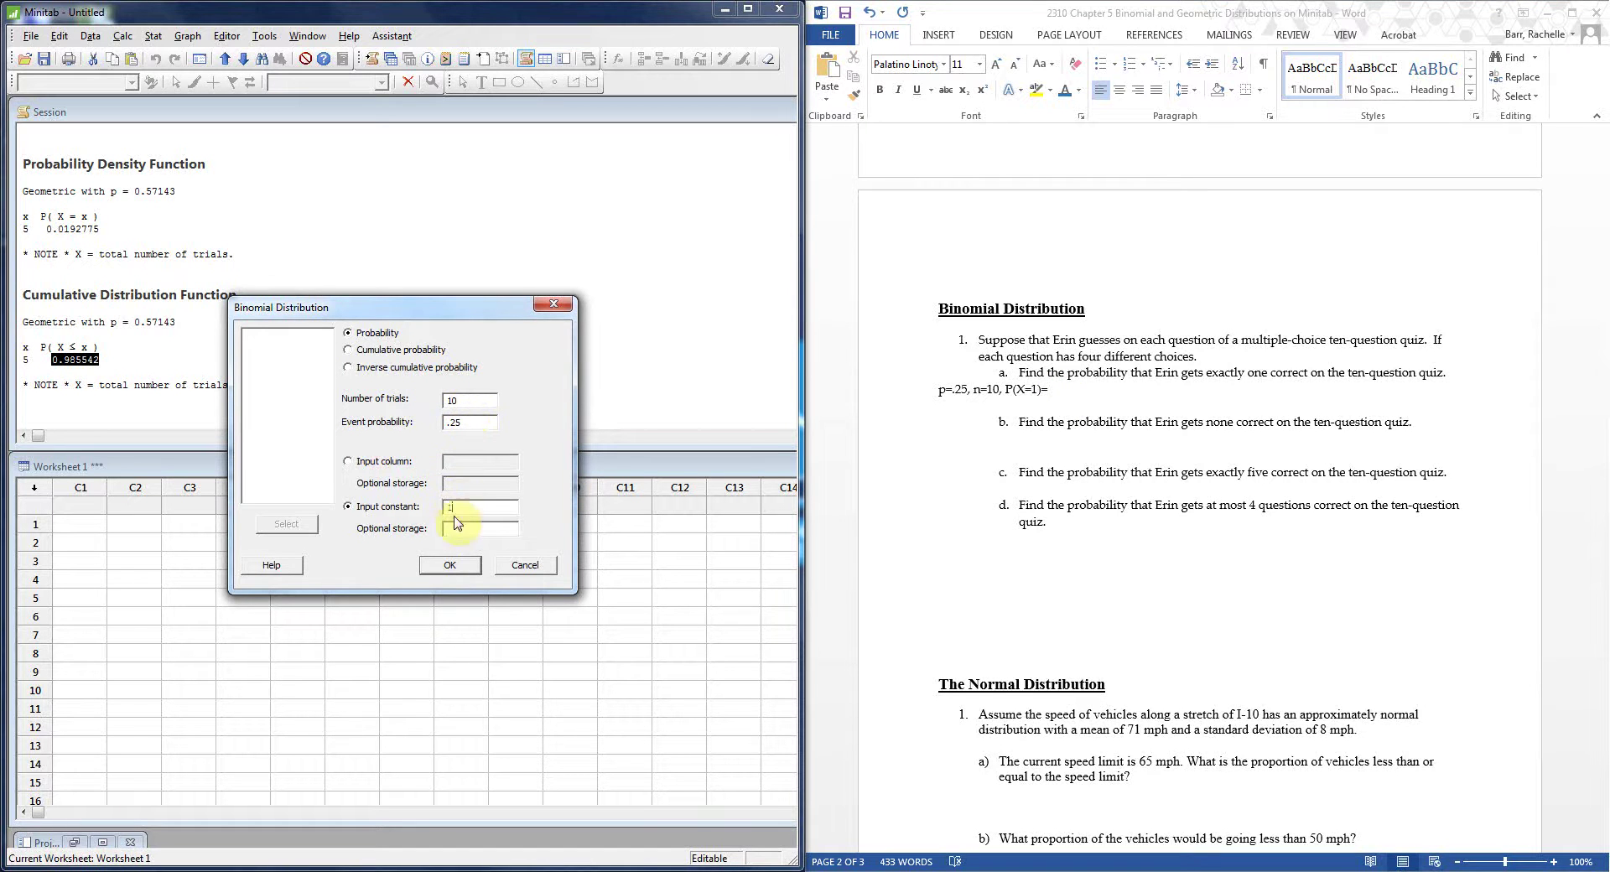
click(453, 567)
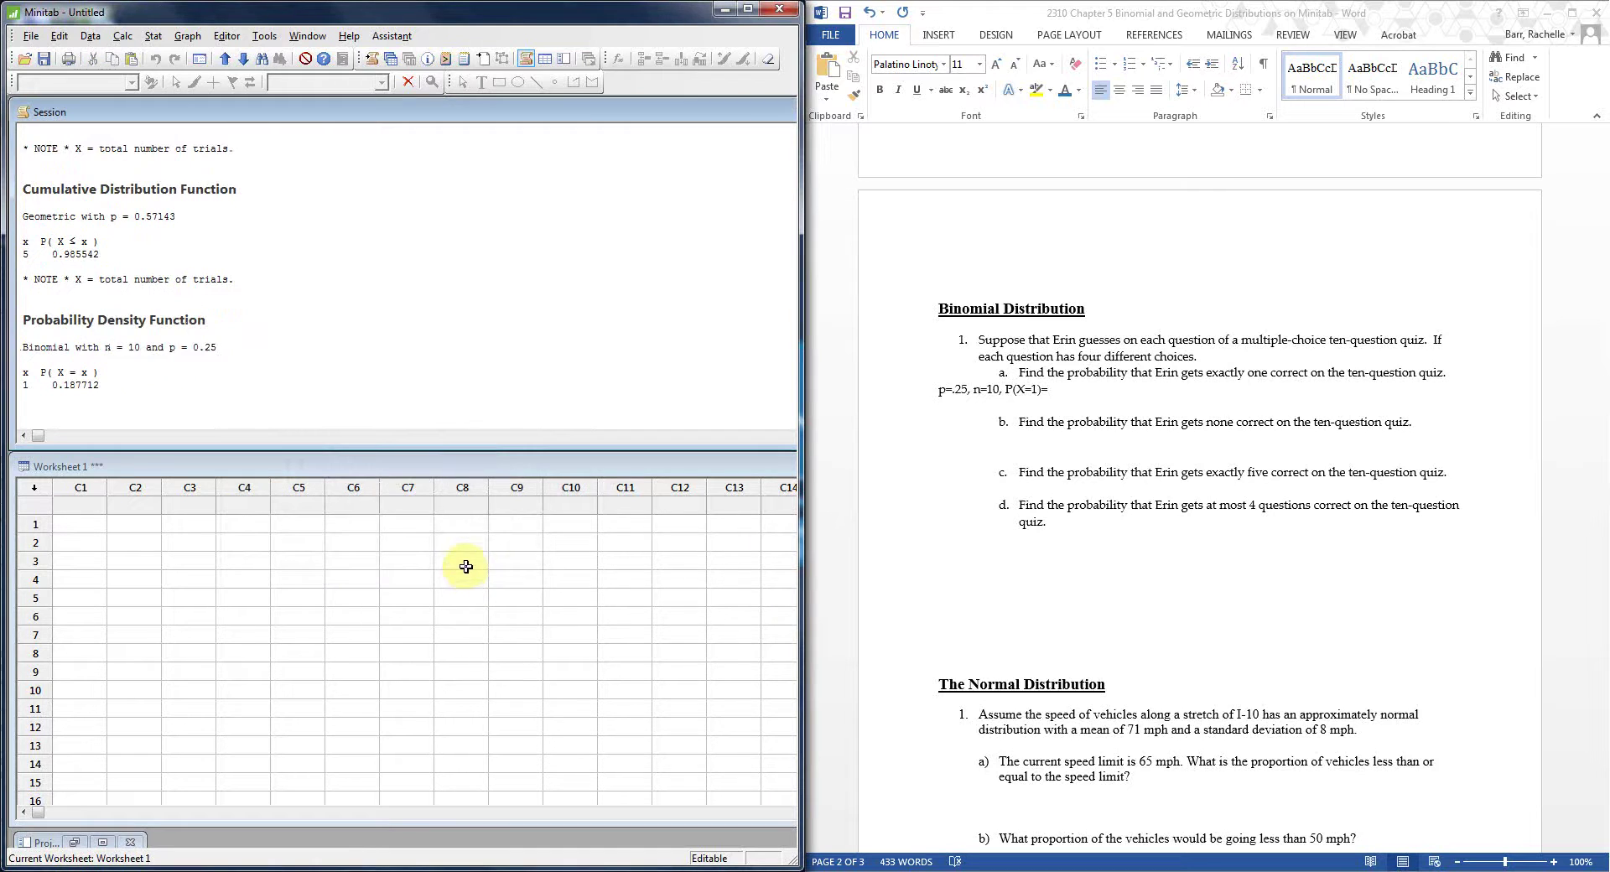
- Enter .187712 as part a's P(X=1) answer and add an answer line under part b
click(1060, 387)
text(.187712)
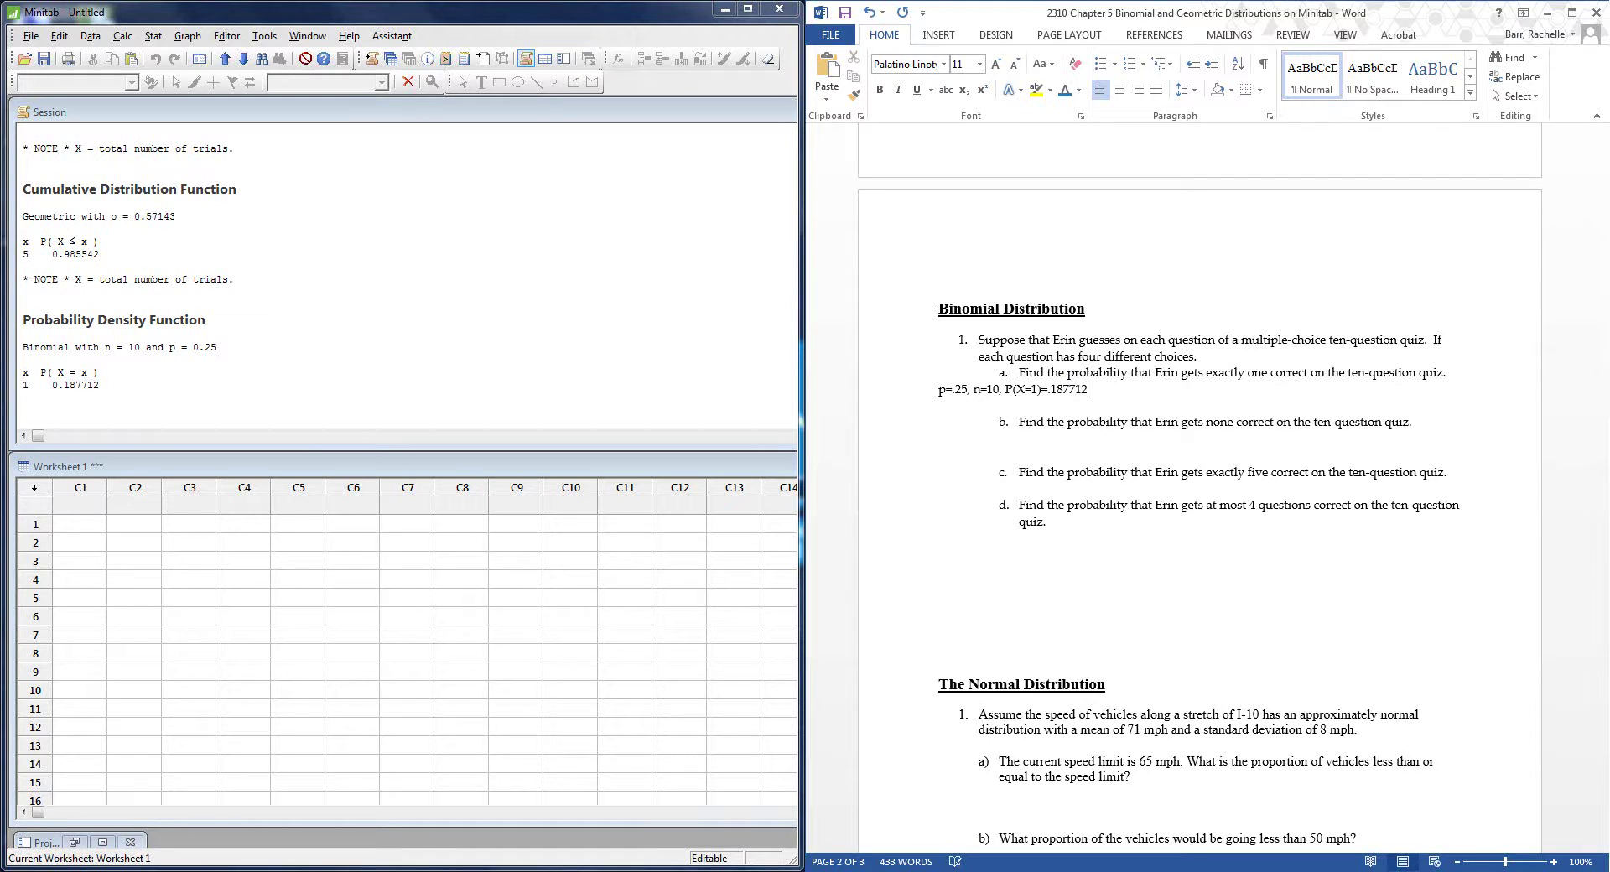
click(1029, 446)
key(Return)
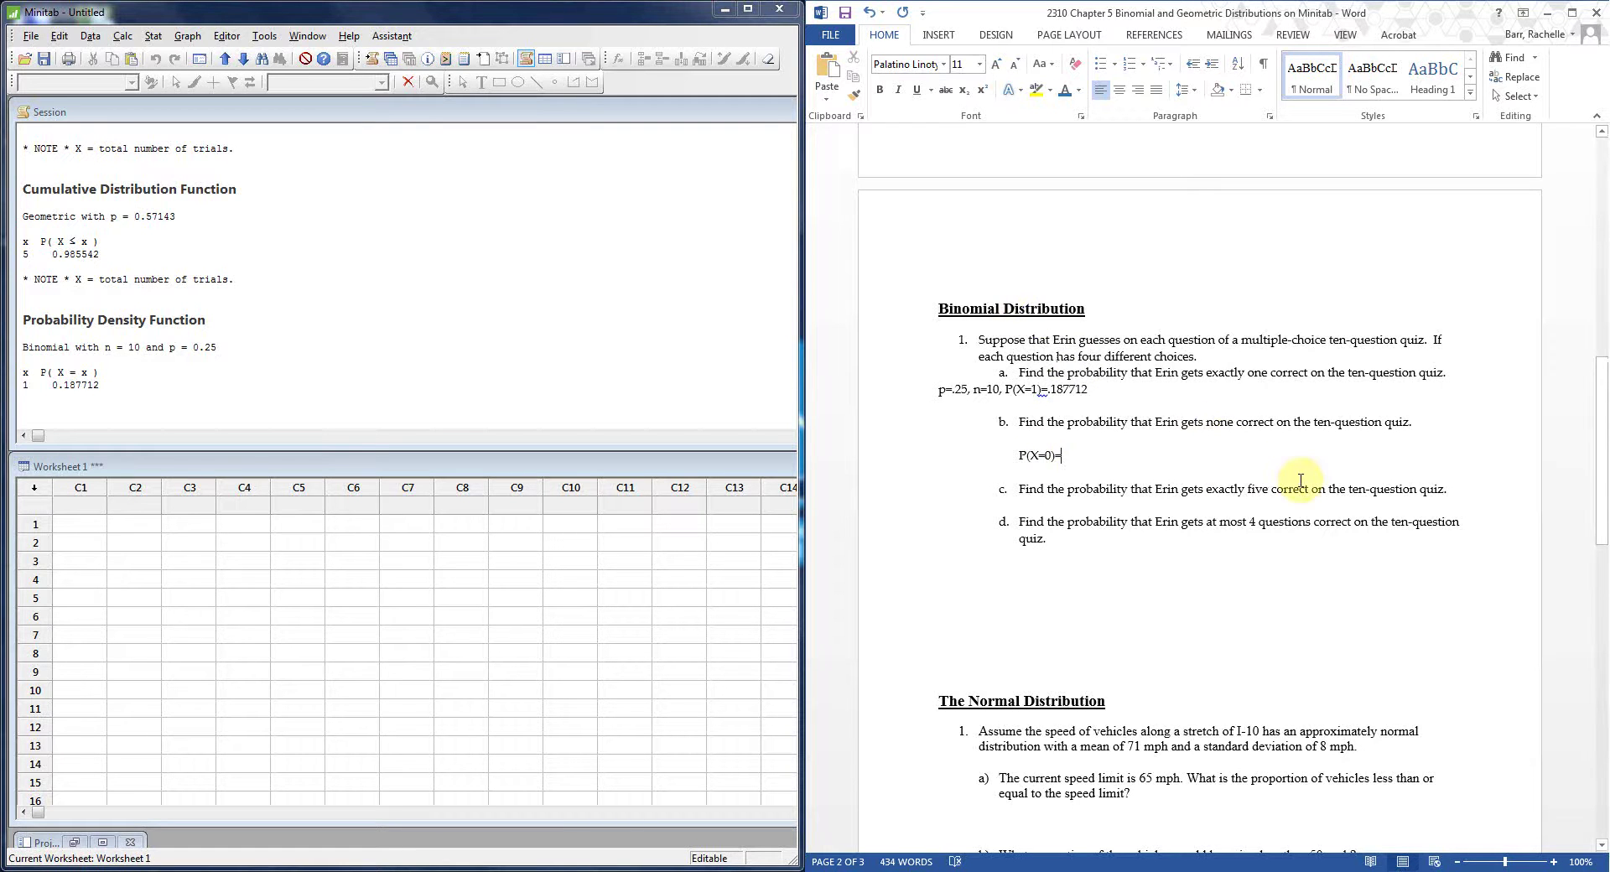
- Compute the binomial probability of zero correct out of 10 with input constant 0
click(123, 36)
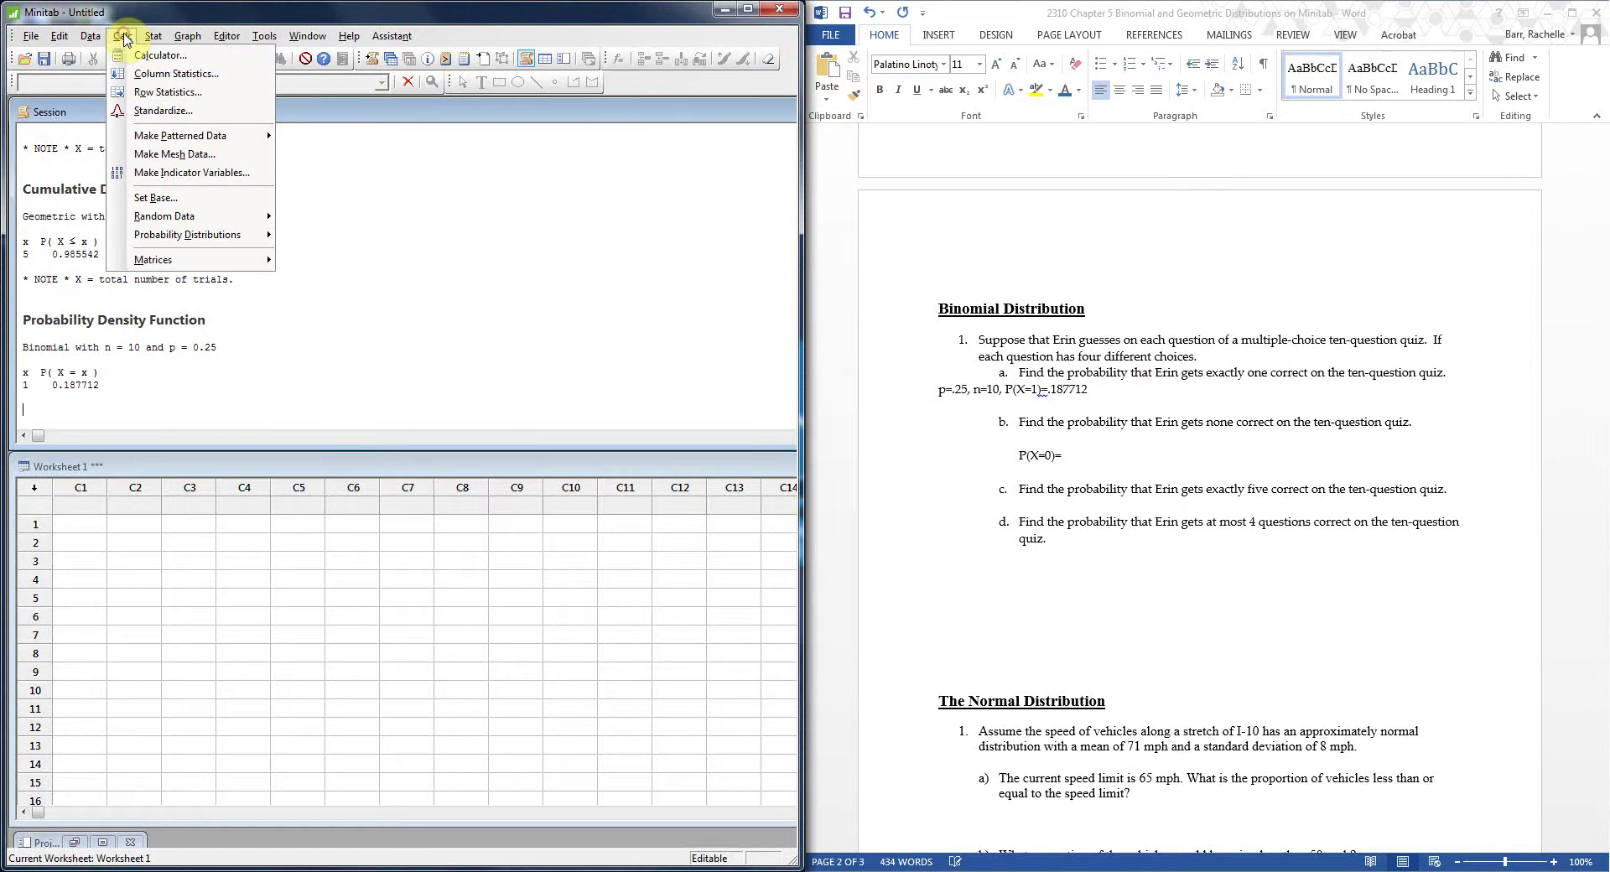
mouse_move(209, 238)
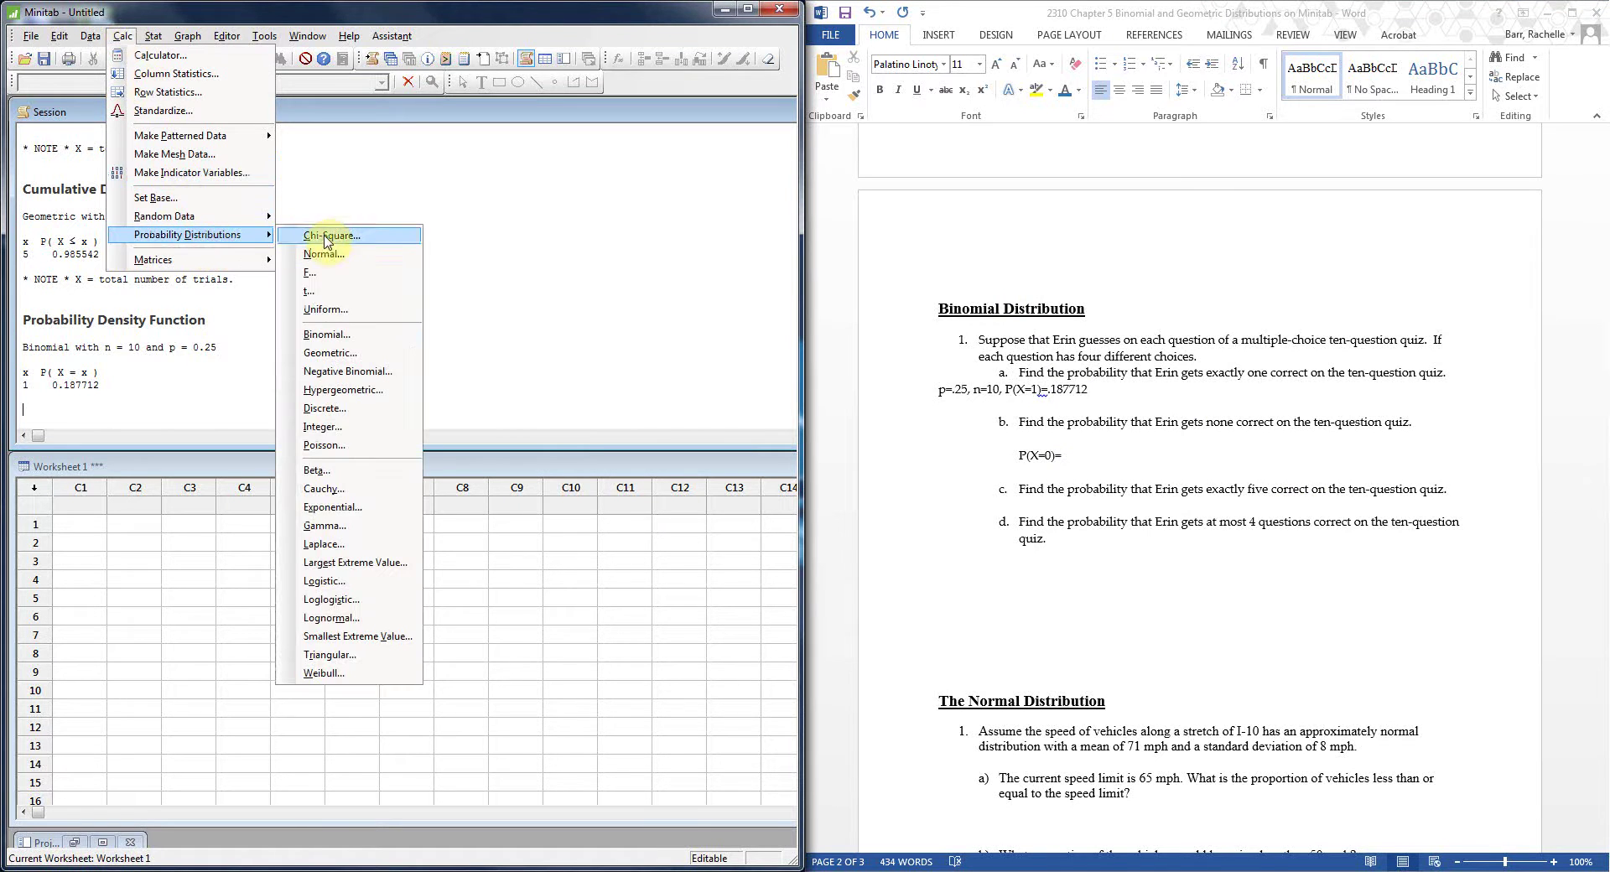
click(380, 346)
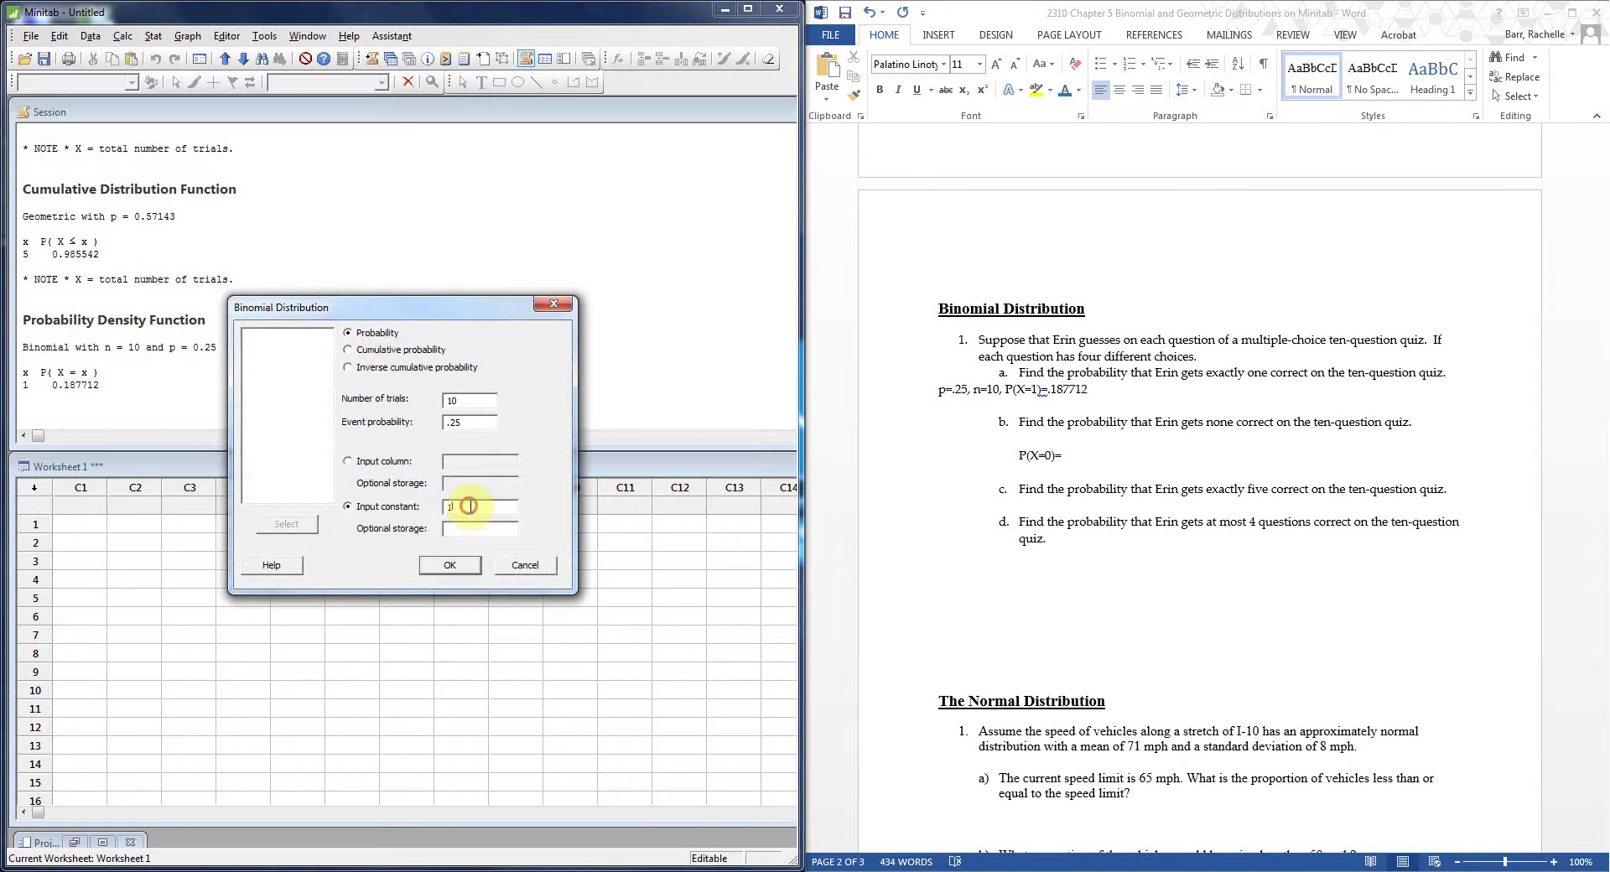
text(0)
click(454, 565)
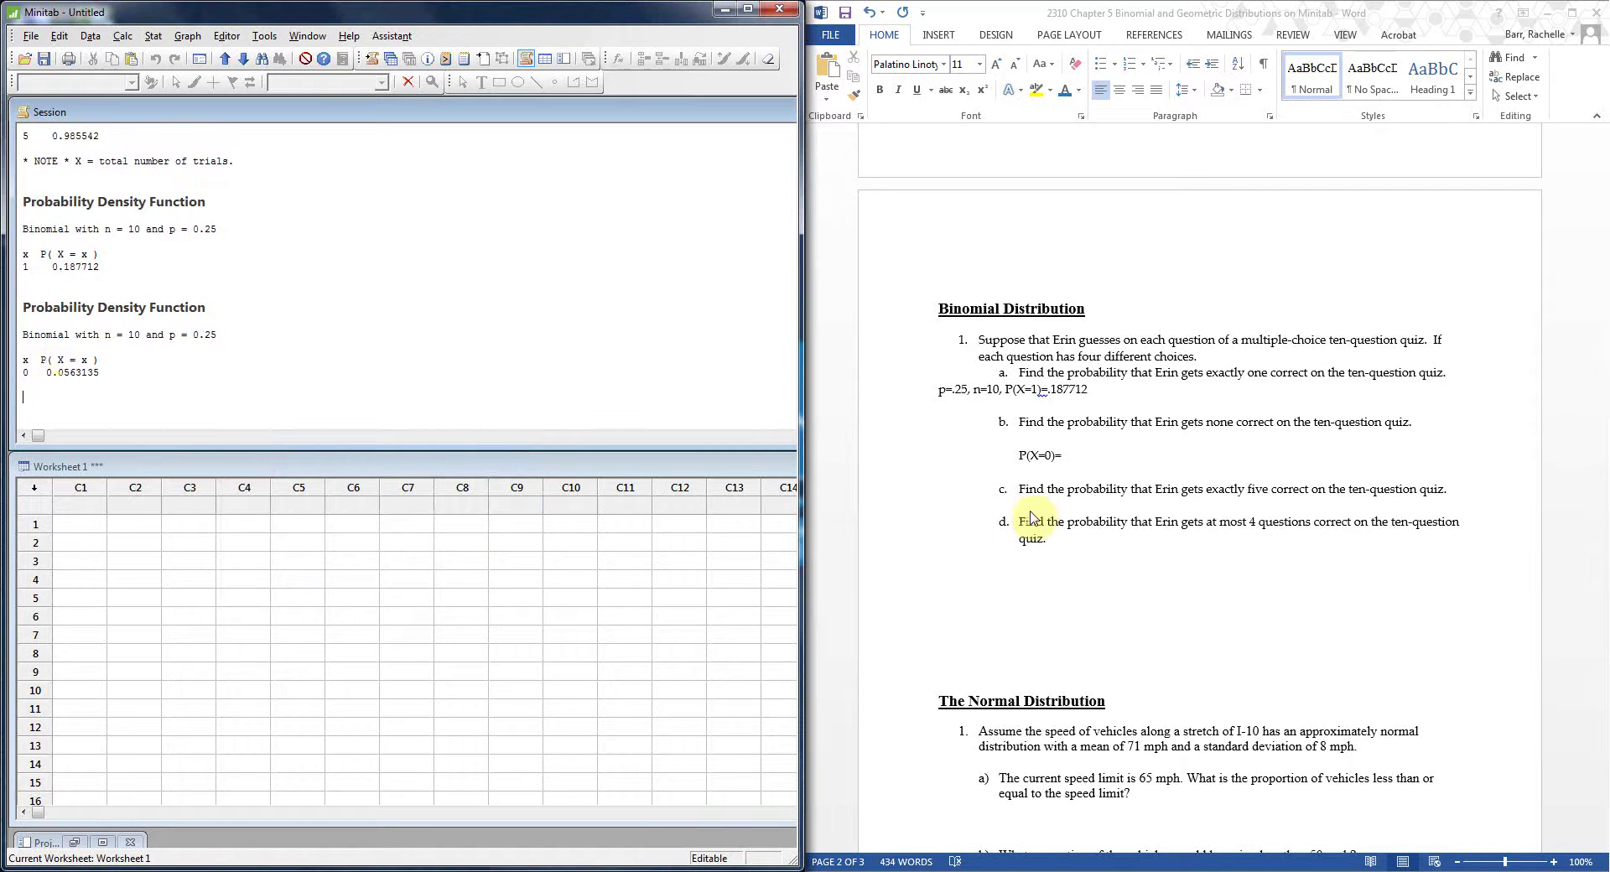
- Record 0.0563135 after P(X=0)= and start a P(X=5)= answer line under part c
click(1077, 457)
text(0.0563123)
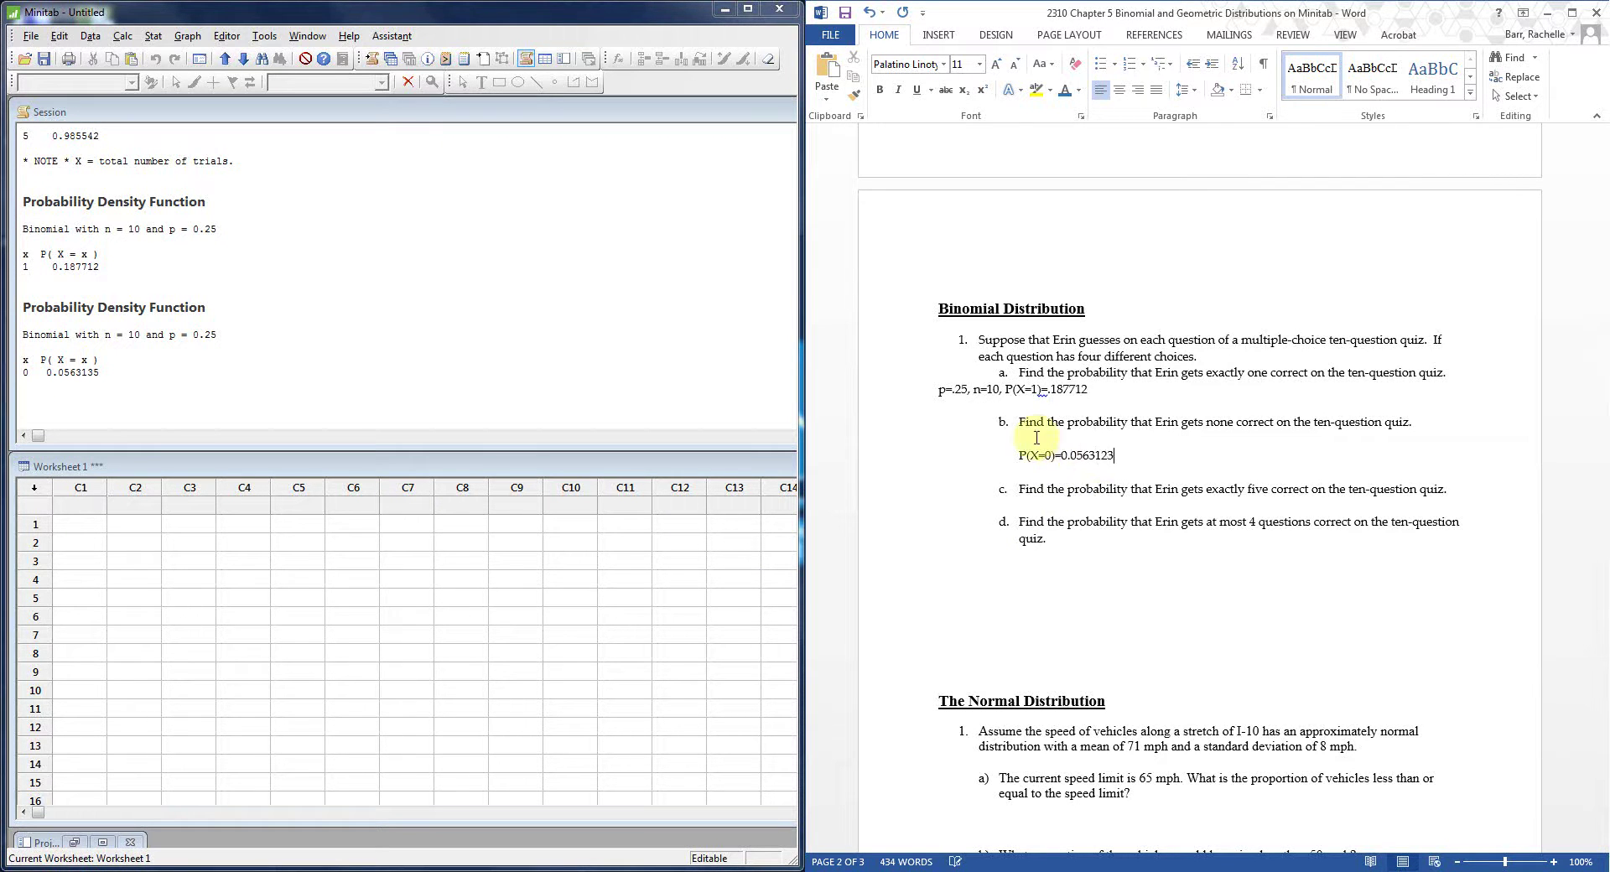
click(1082, 510)
key(Return)
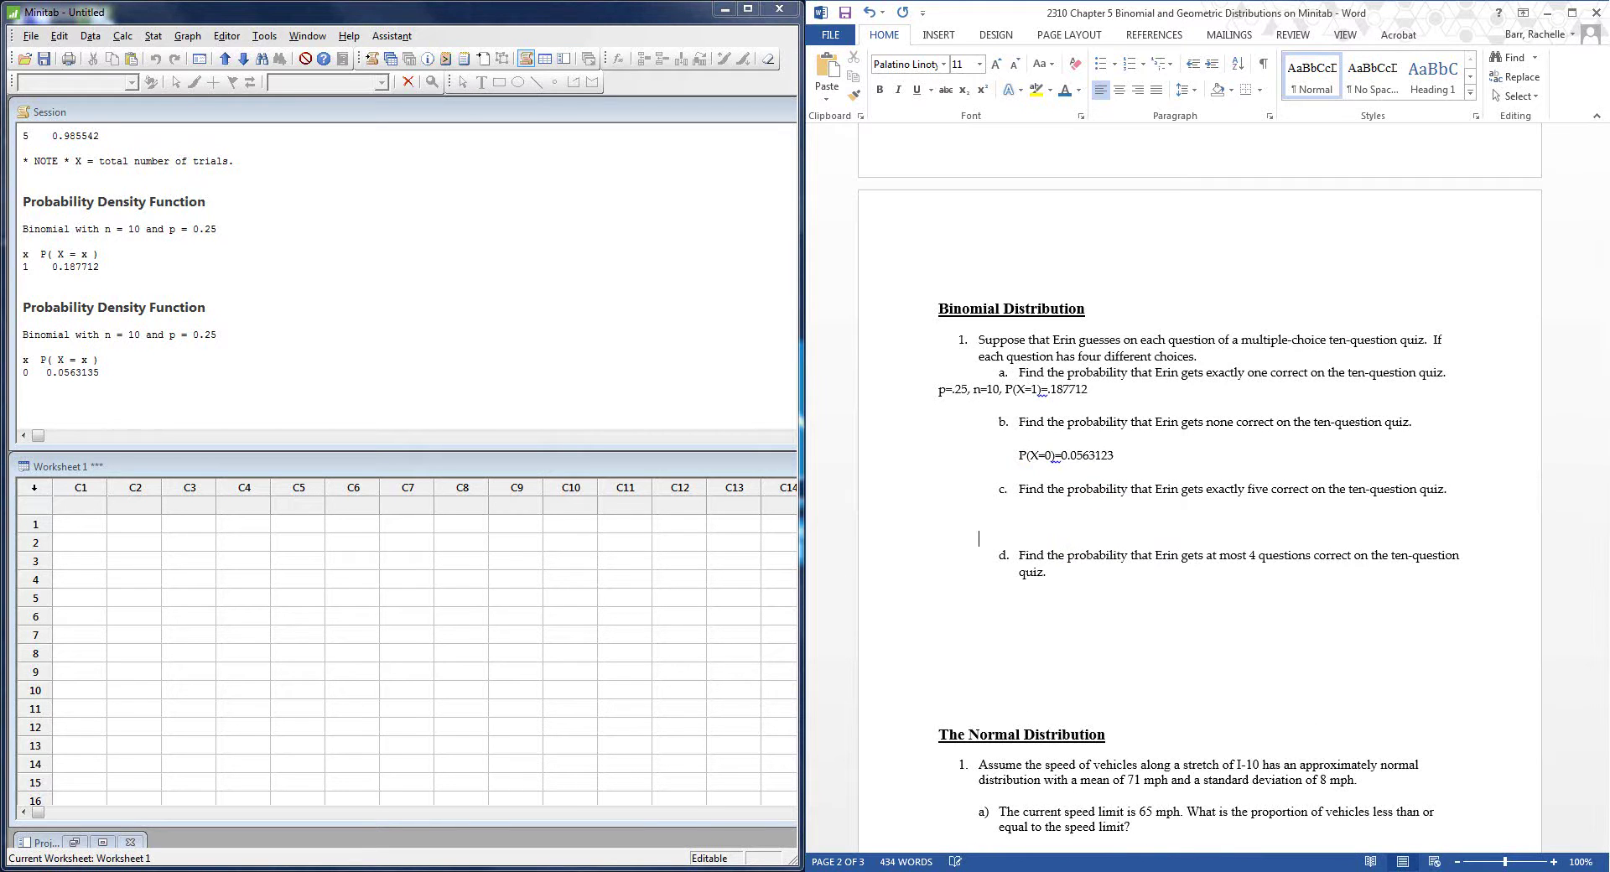
text(P)
text(()
text(X=5)
text(=))
text(5)
text(=)
- Compute the binomial probability of exactly 5 correct with input constant 5
click(122, 36)
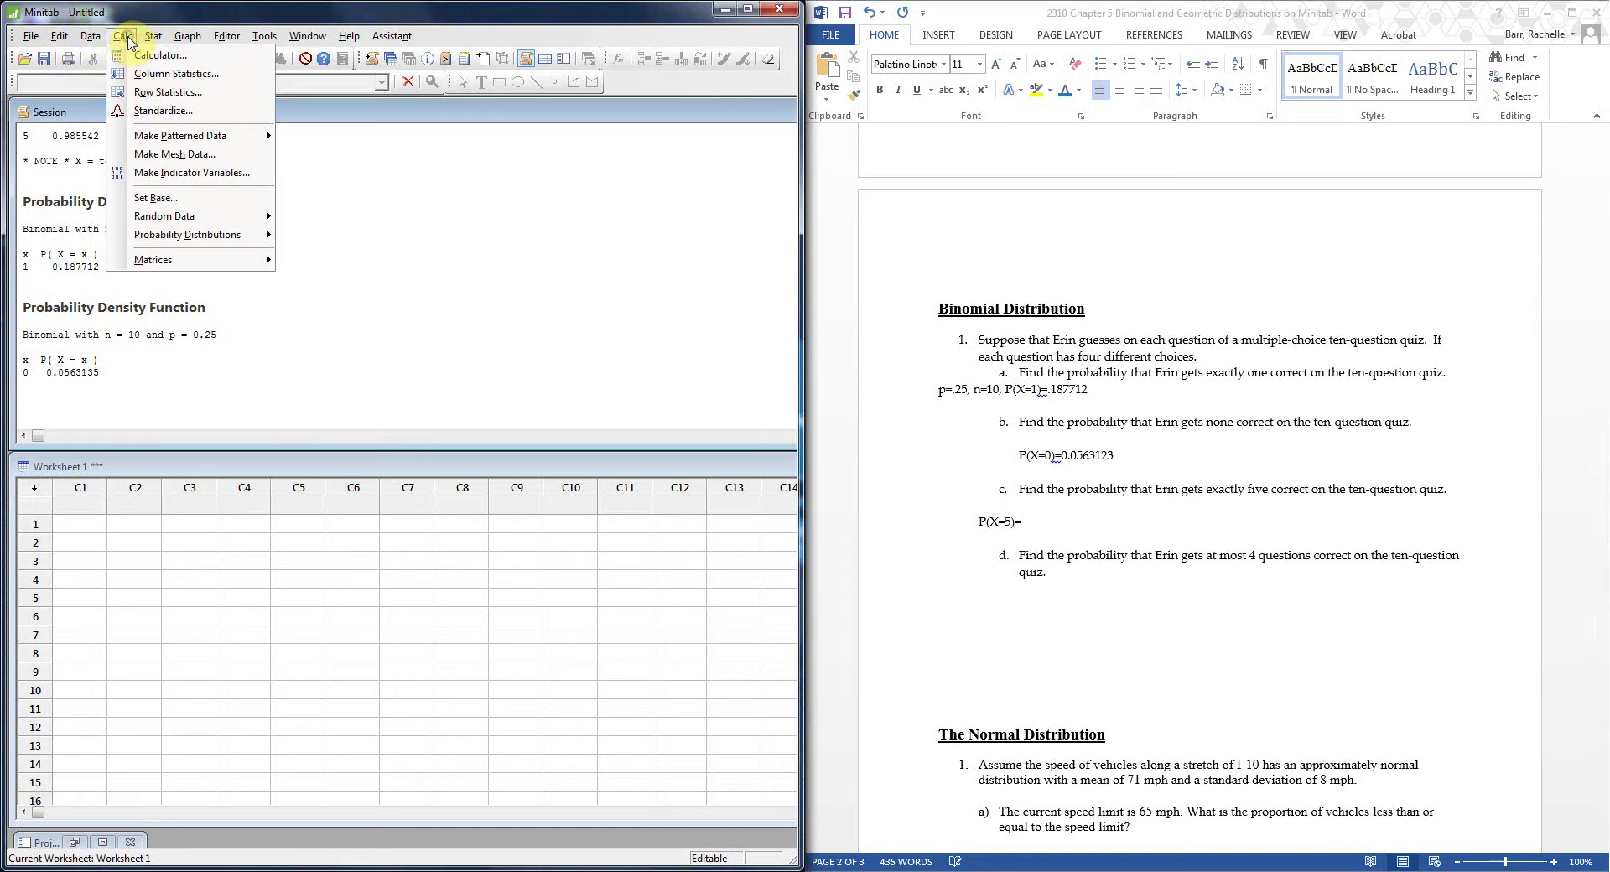
mouse_move(184, 236)
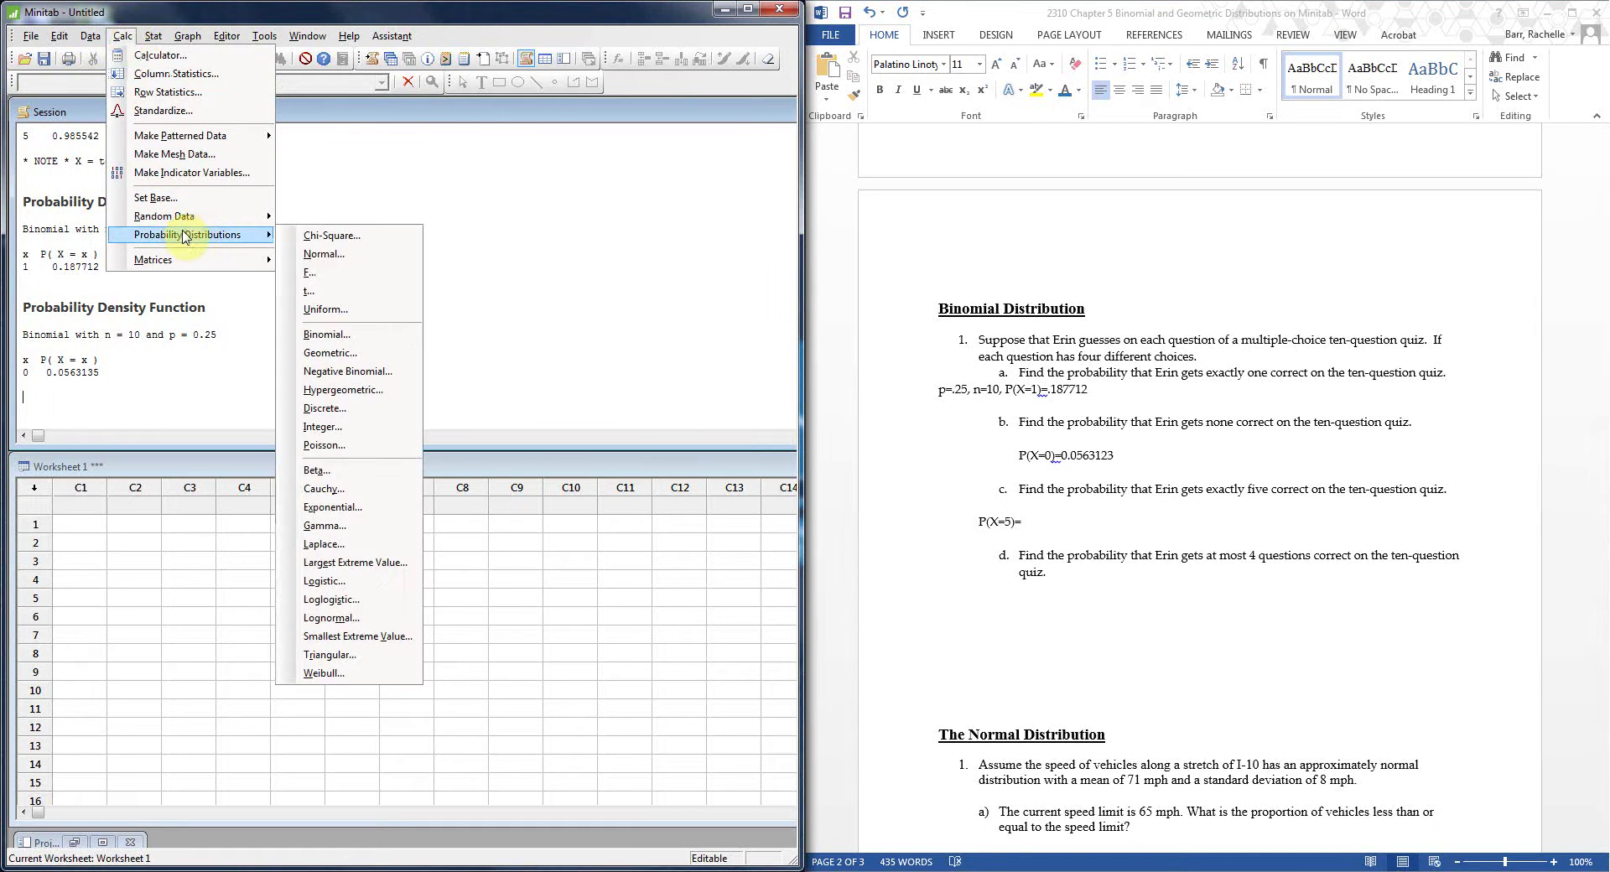
click(361, 334)
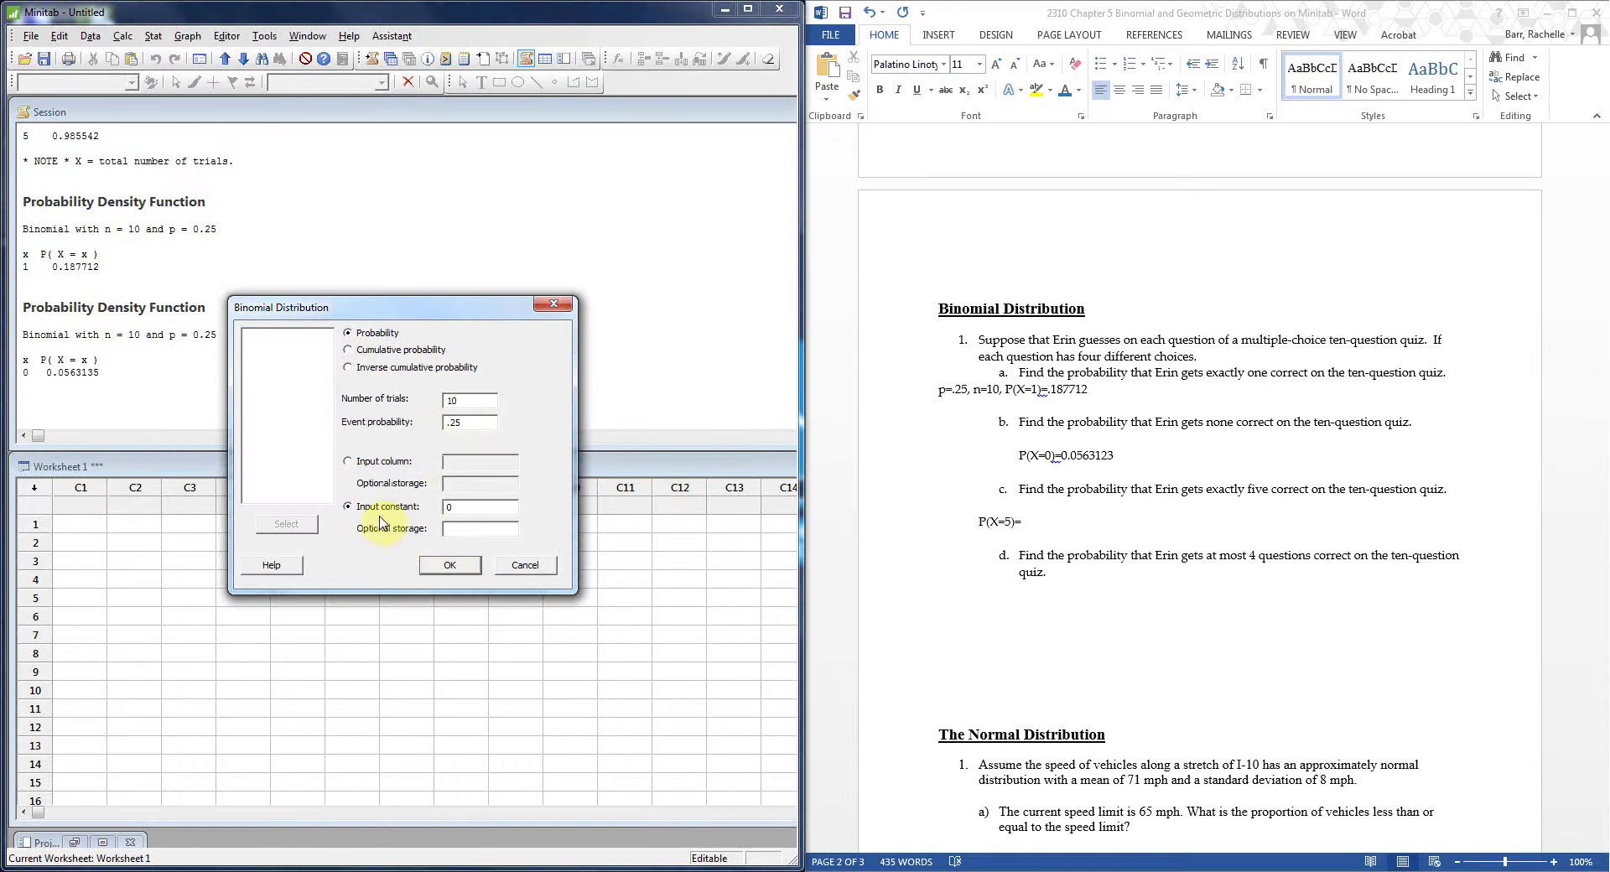
drag(463, 505, 416, 503)
text(5)
click(449, 565)
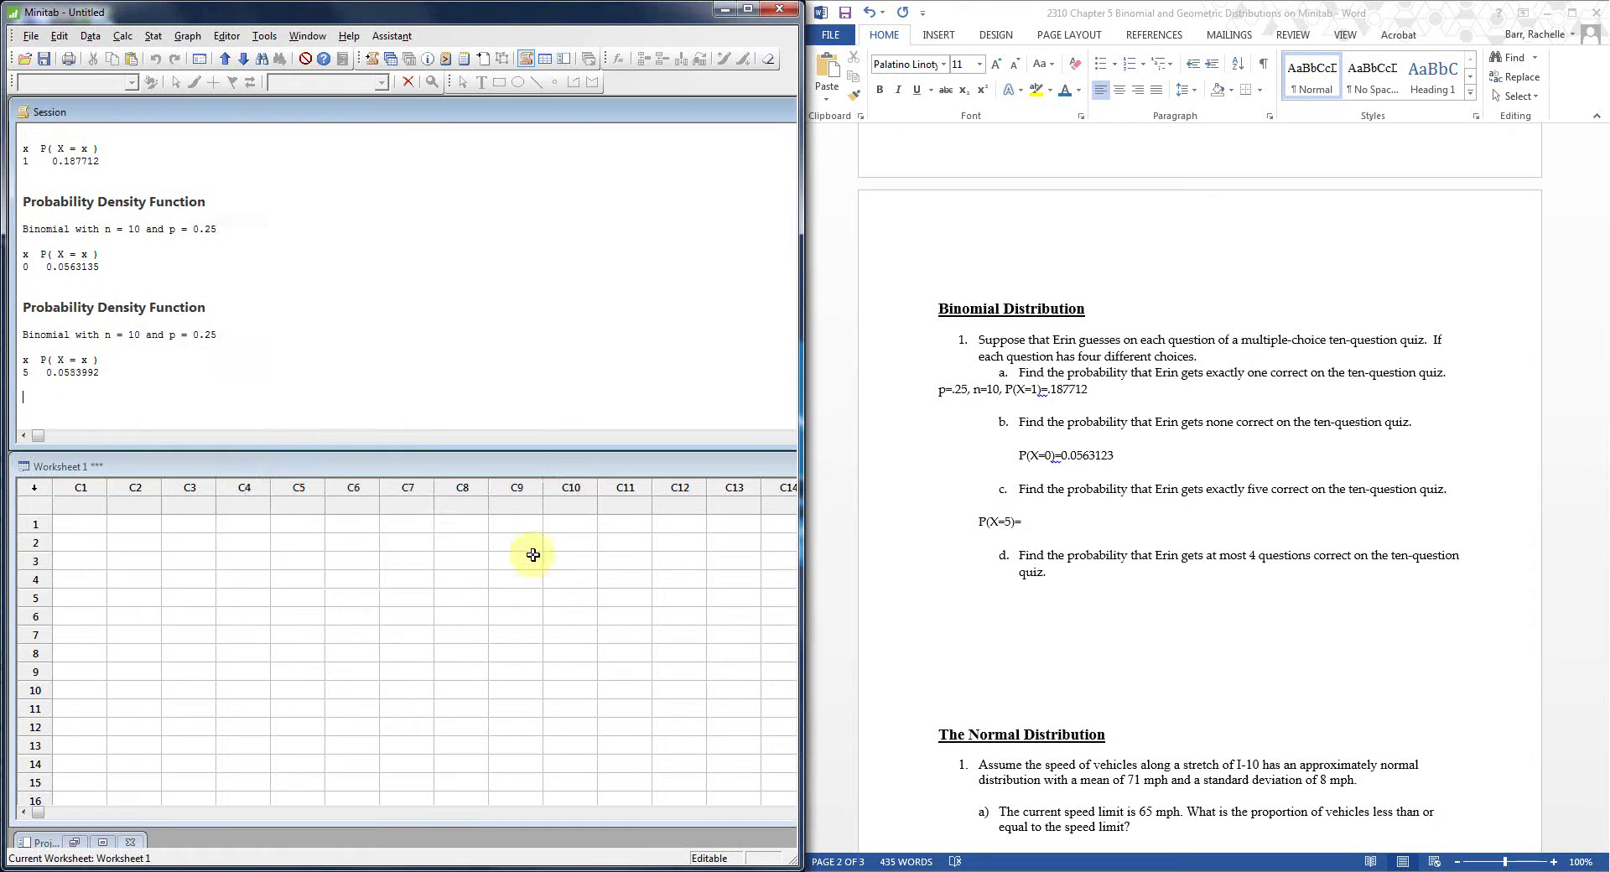
- Type 0.0583992 after P(X=5)= in part c of the quiz
click(1062, 516)
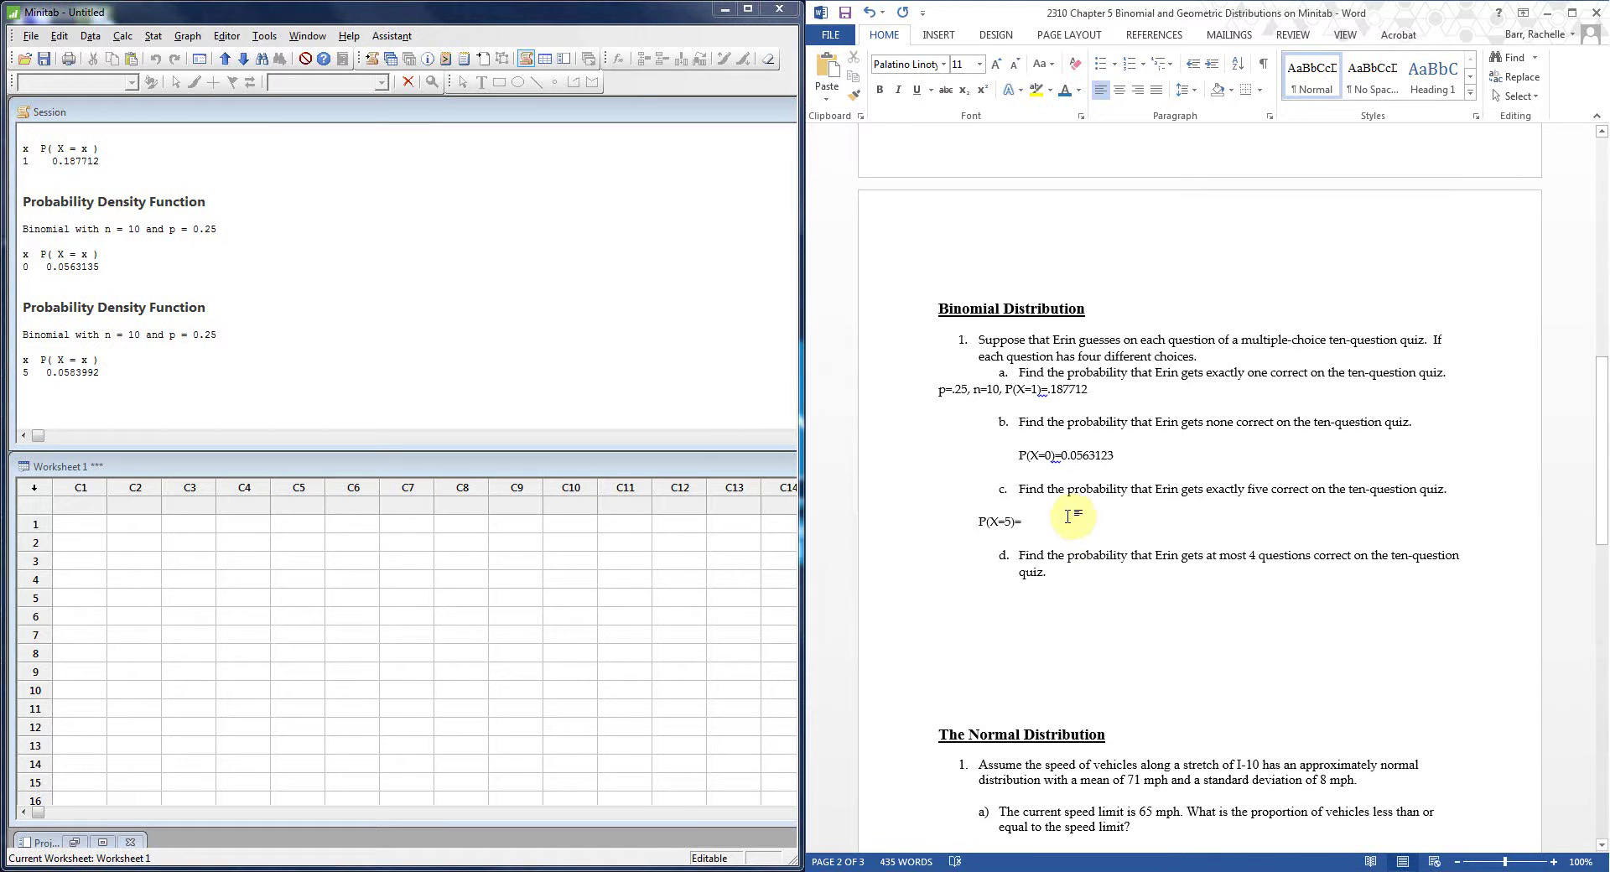
text(0.05)
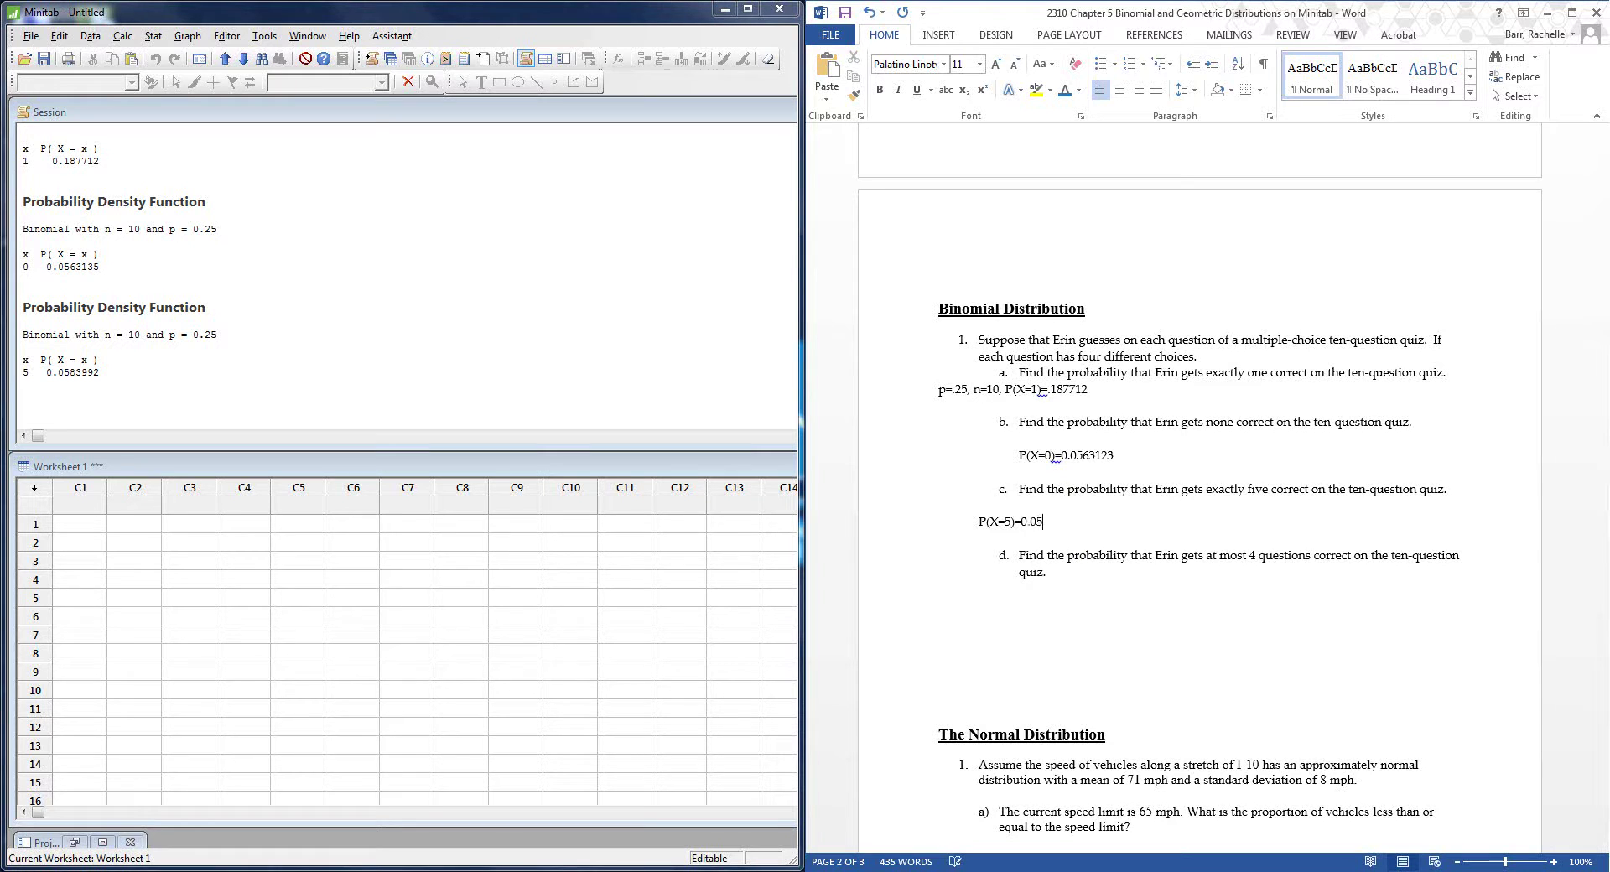
text(83992)
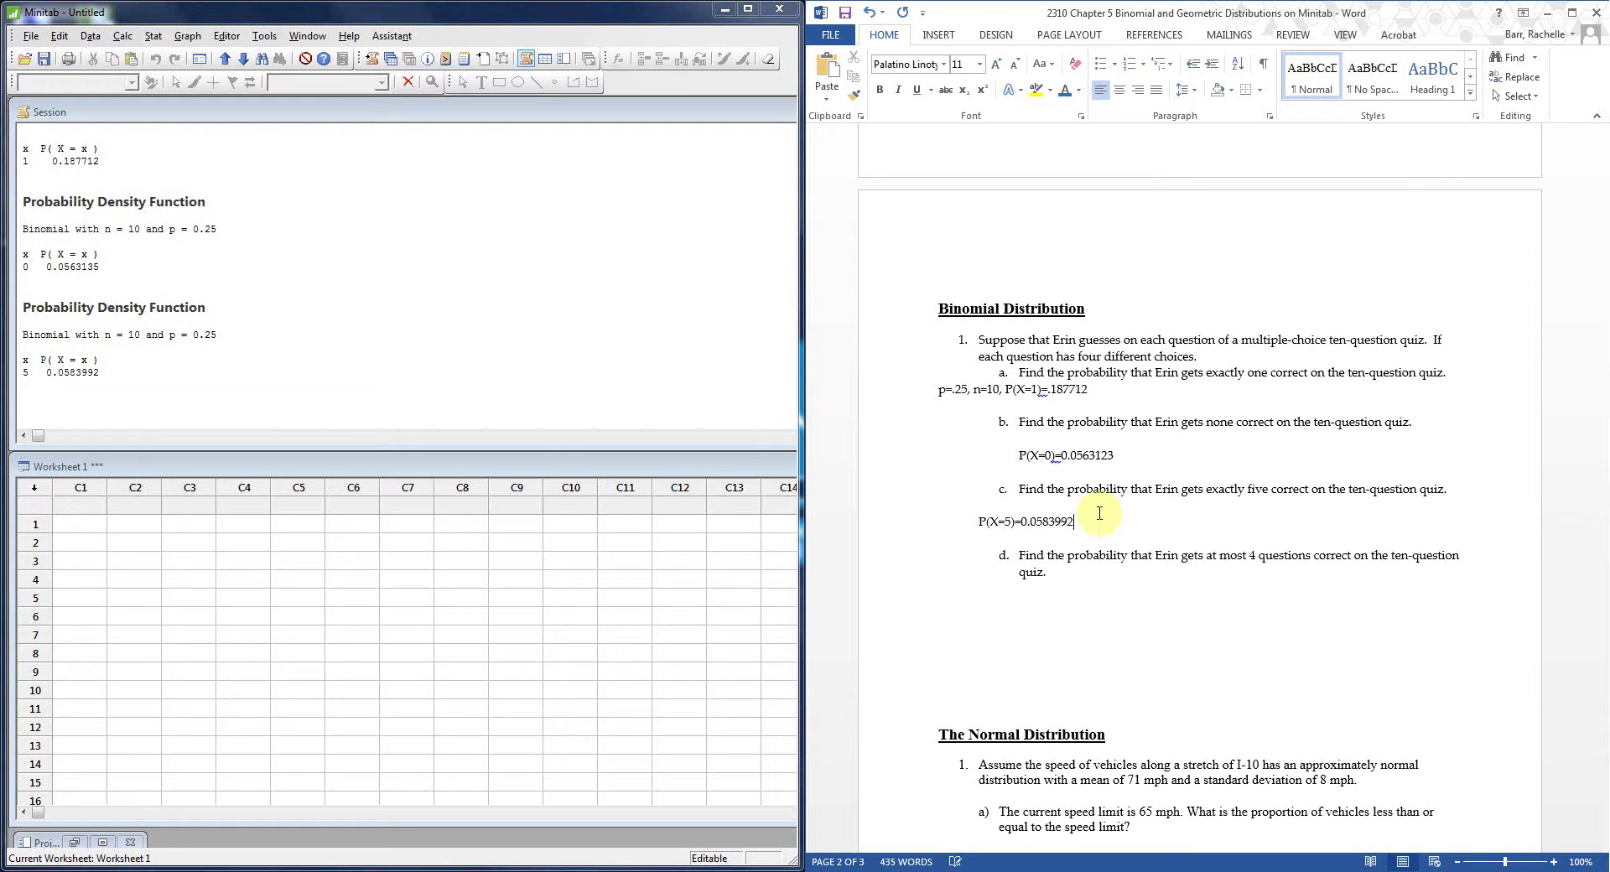
click(1051, 591)
- Start an indented P(X<=4)= answer line under question d in Word
key(ctrl+v)
key(Tab)
text(P()
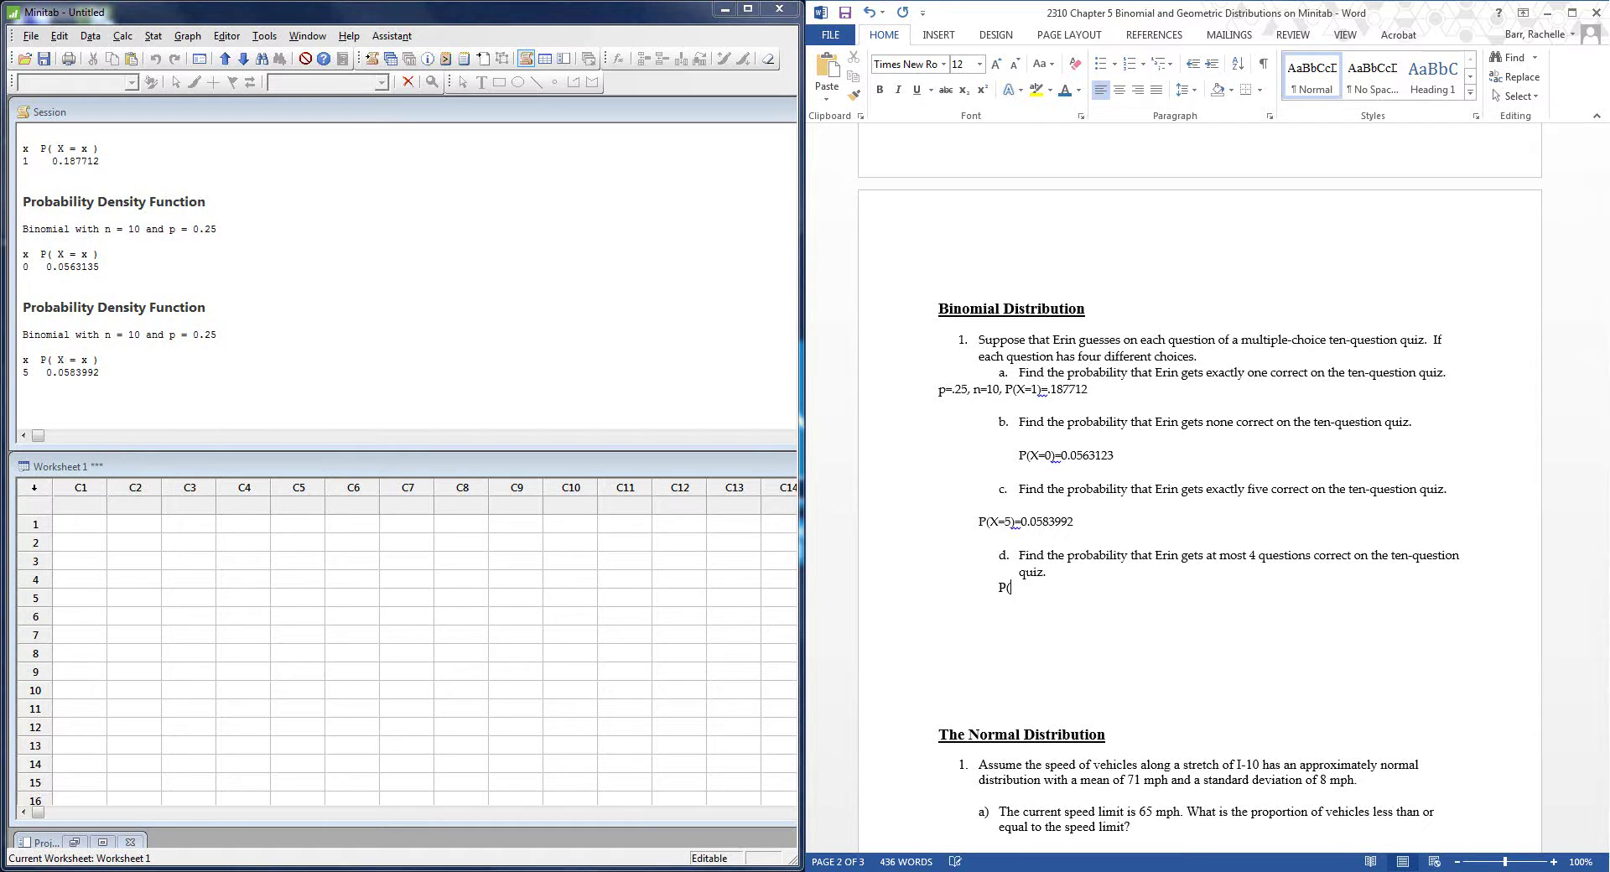
text(X<=4)=)
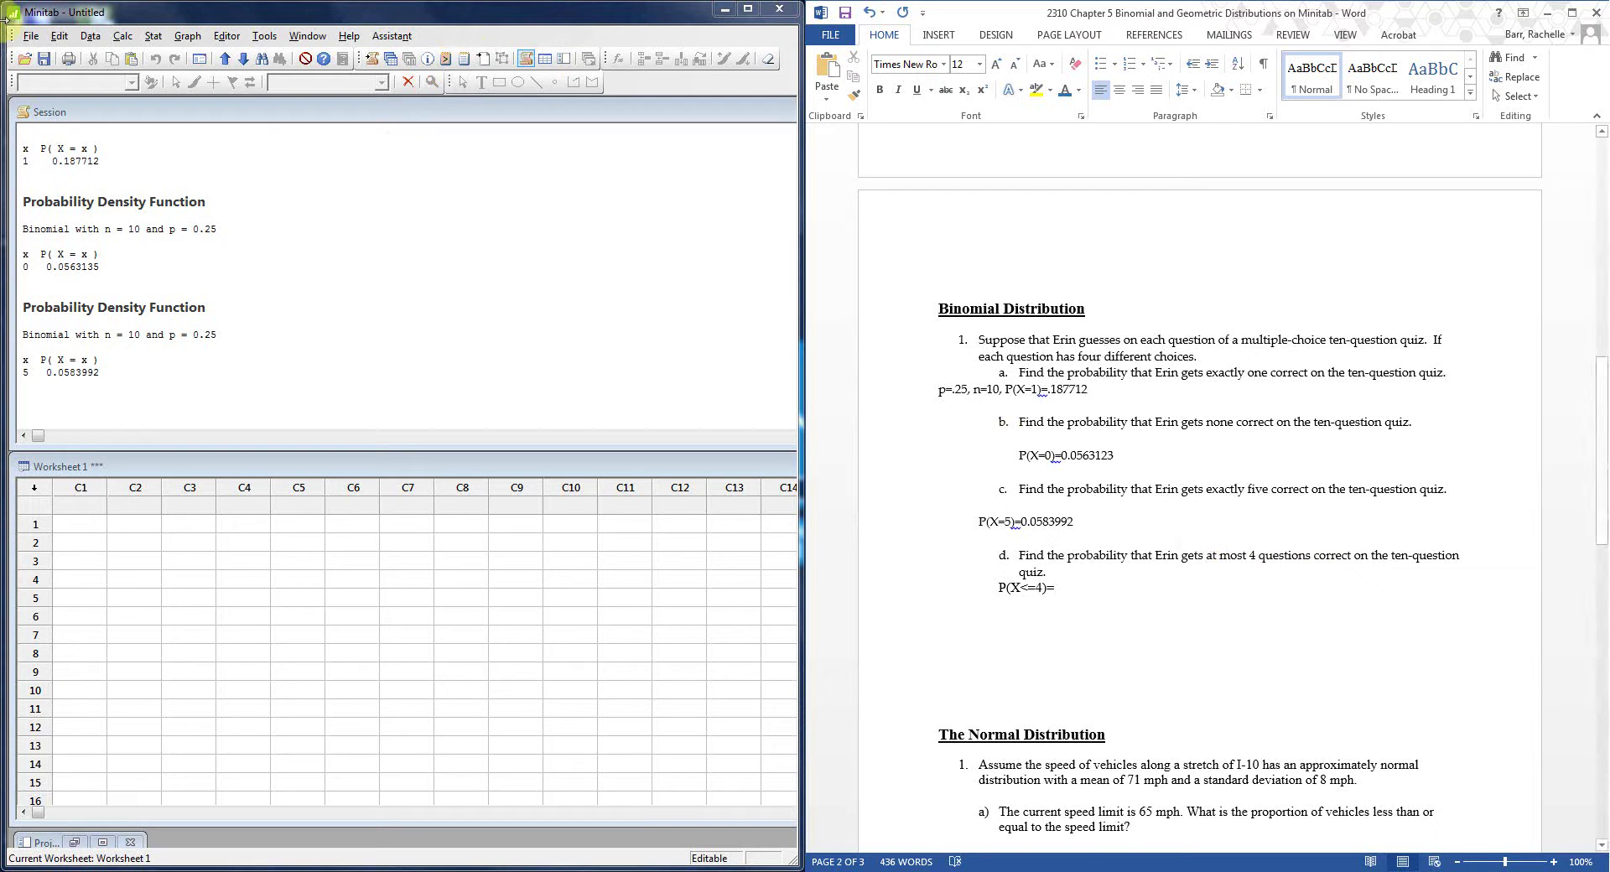
- Set up the Binomial dialog for cumulative probability with input constant 4
click(123, 36)
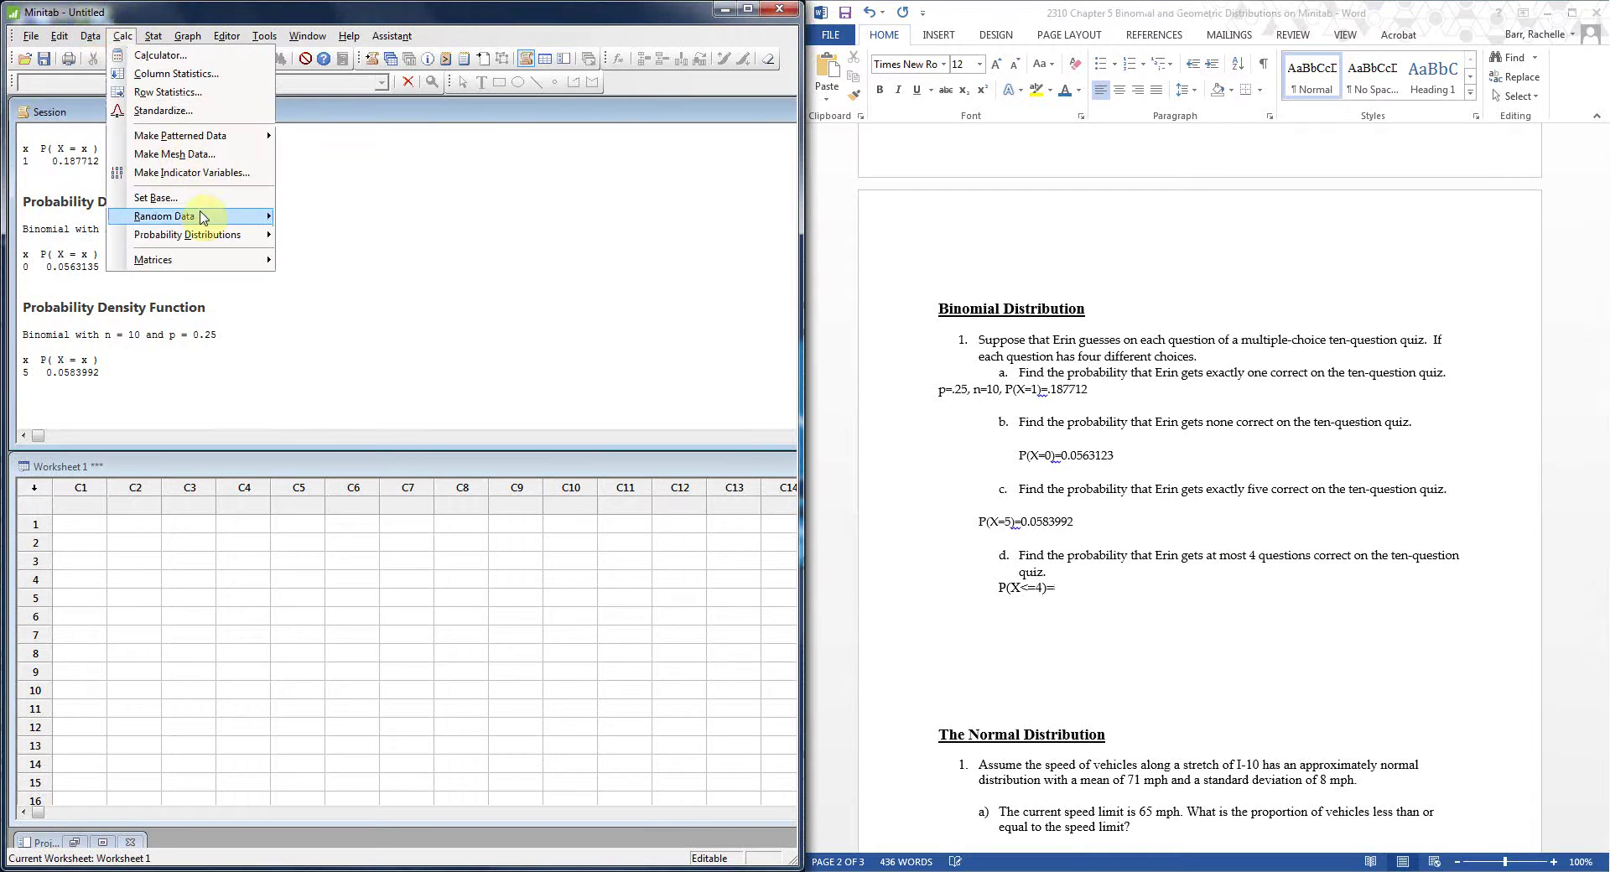
mouse_move(219, 237)
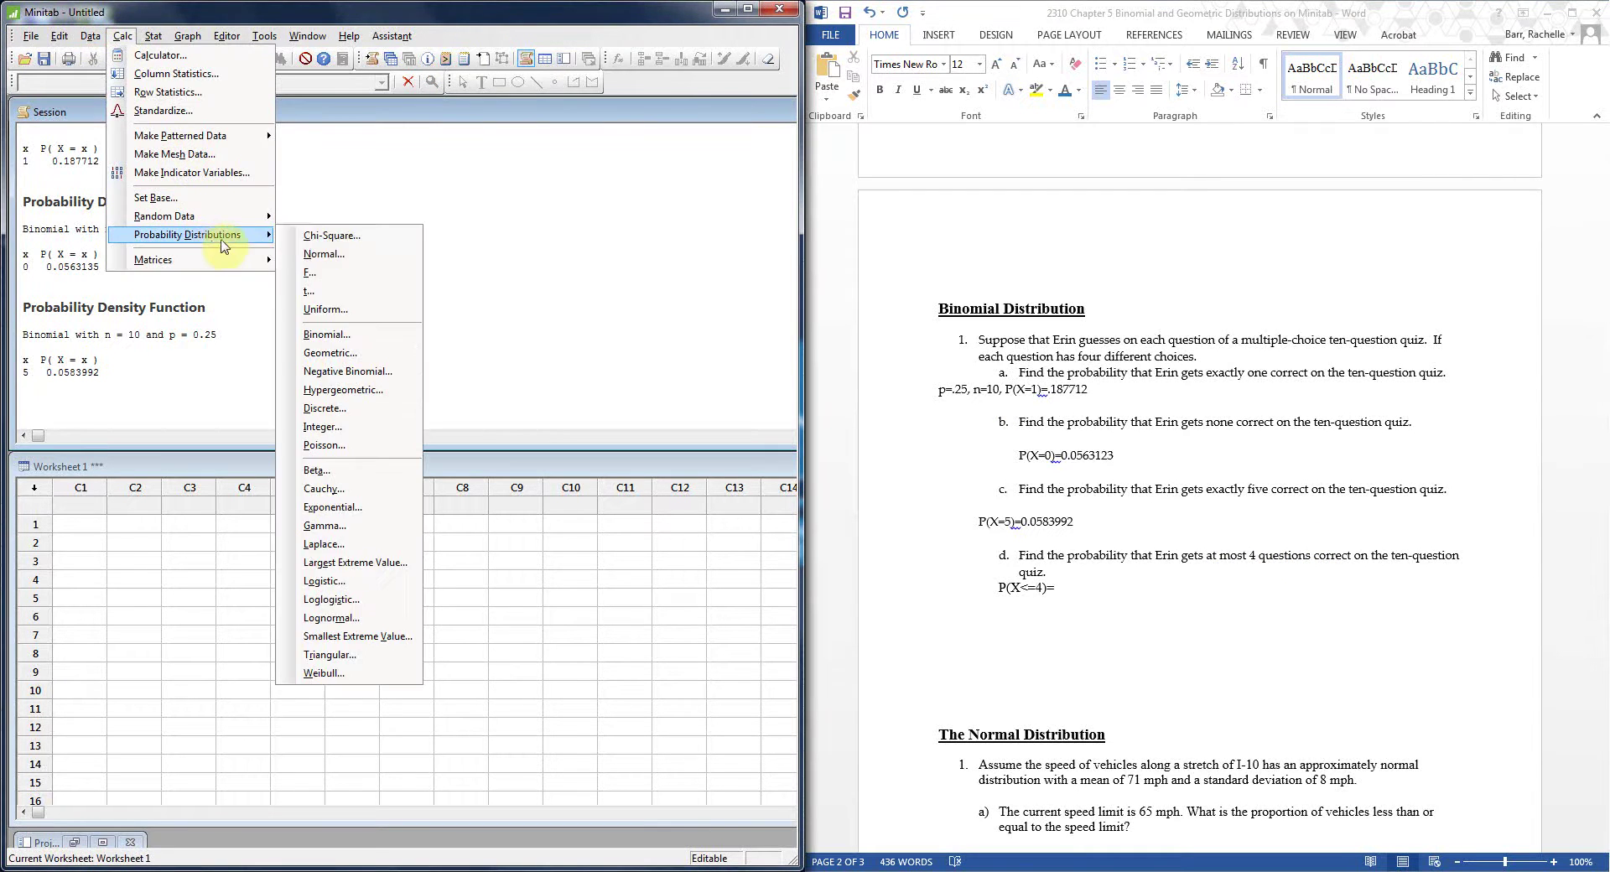
click(363, 340)
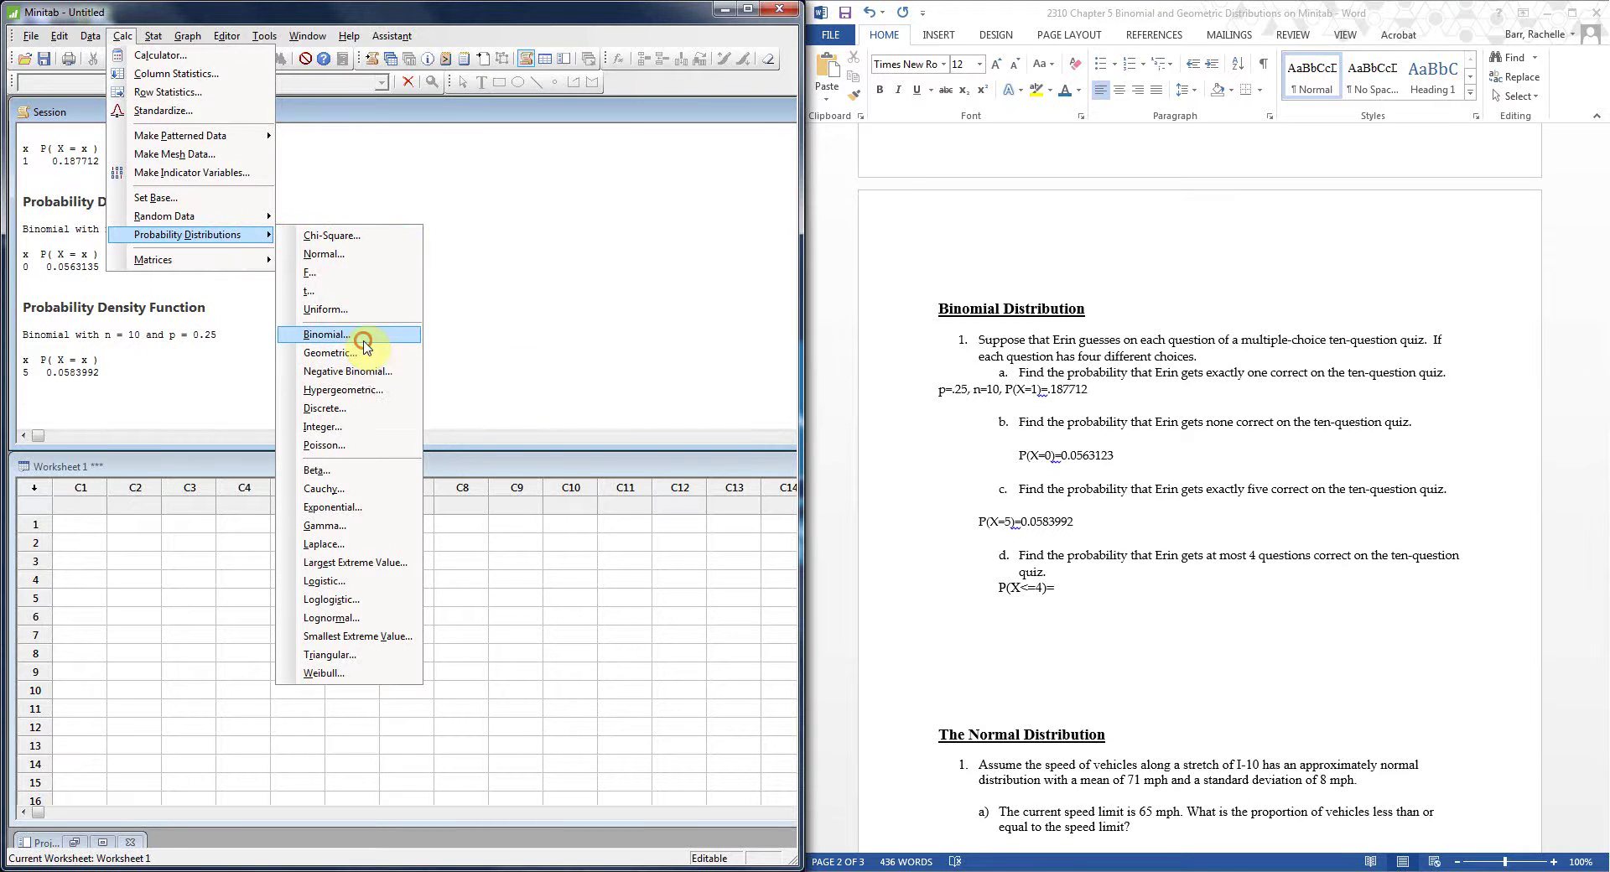
click(347, 351)
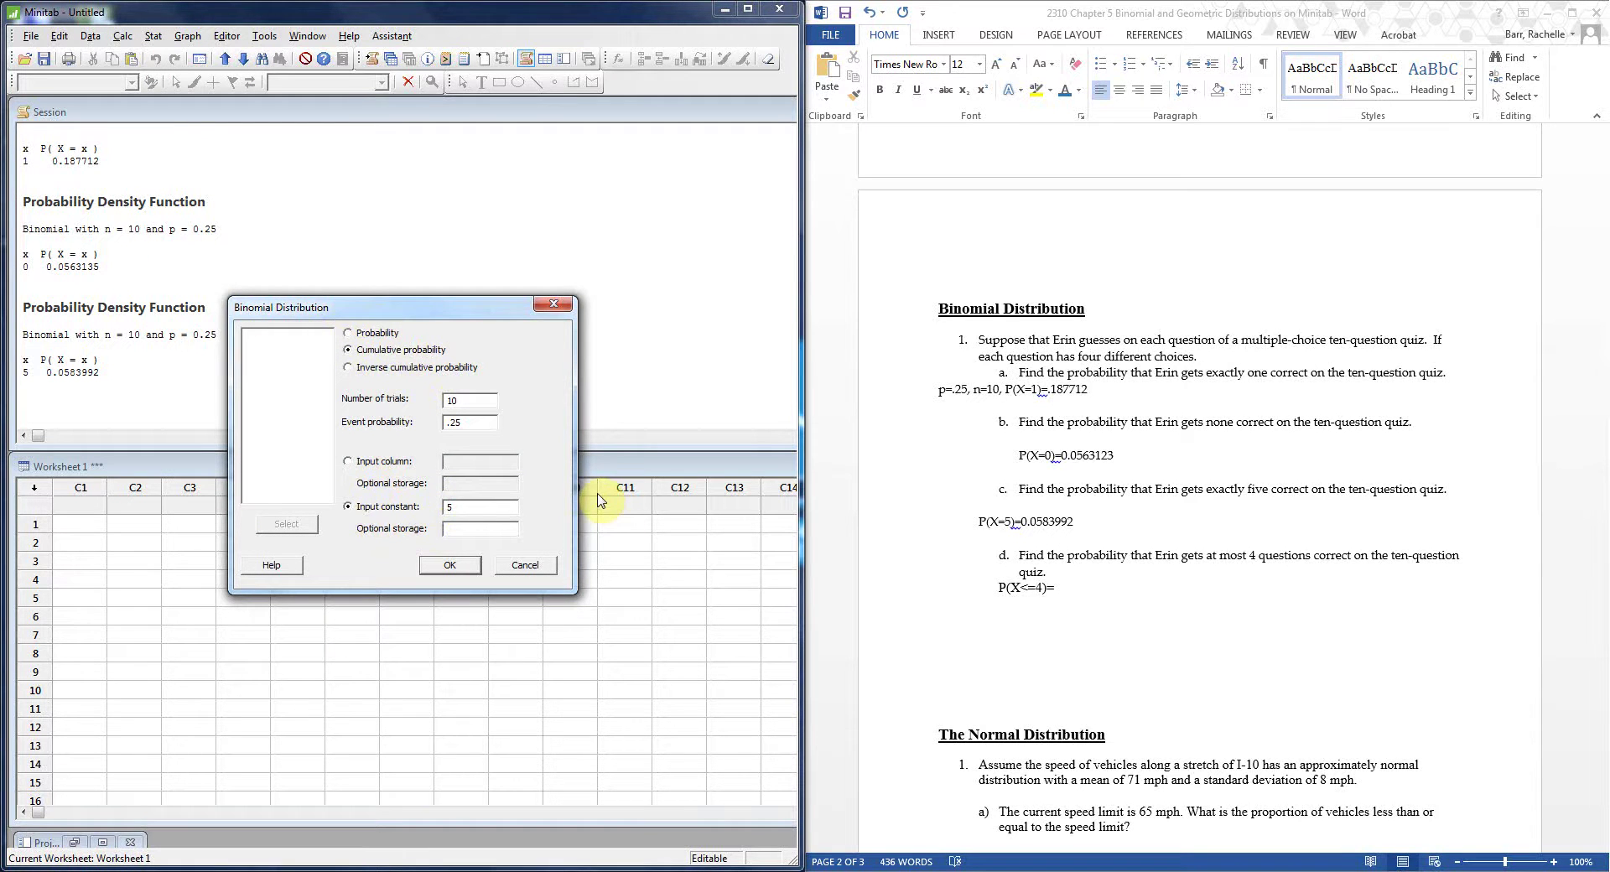
text(4)
- Compute P(X≤4) and type 0.921873 after P(X<=4)= in part d
click(451, 566)
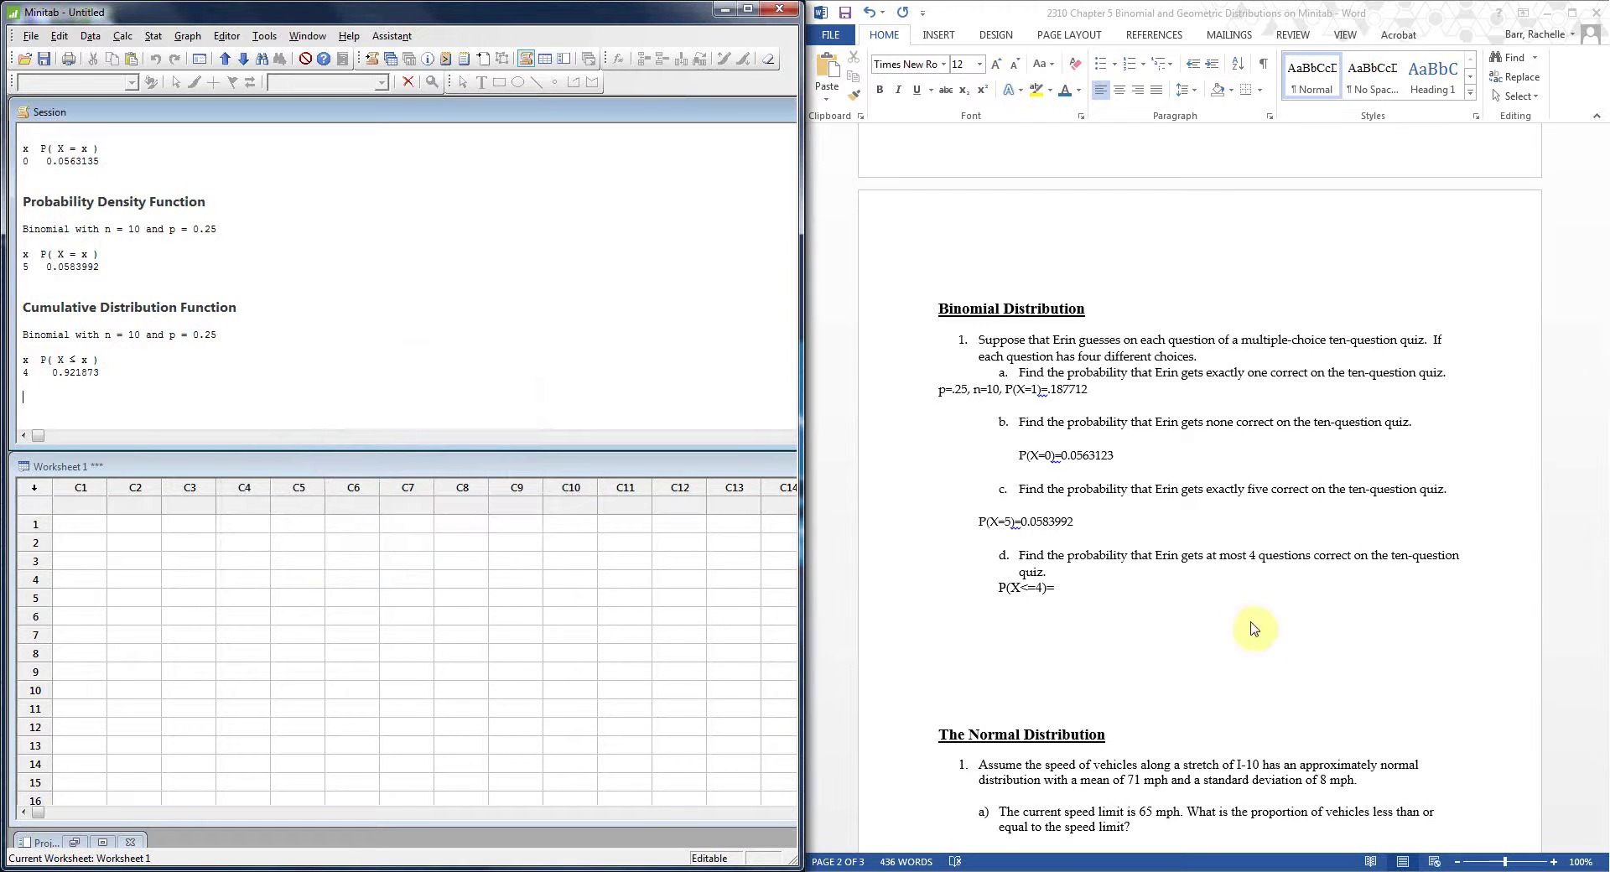
click(1091, 588)
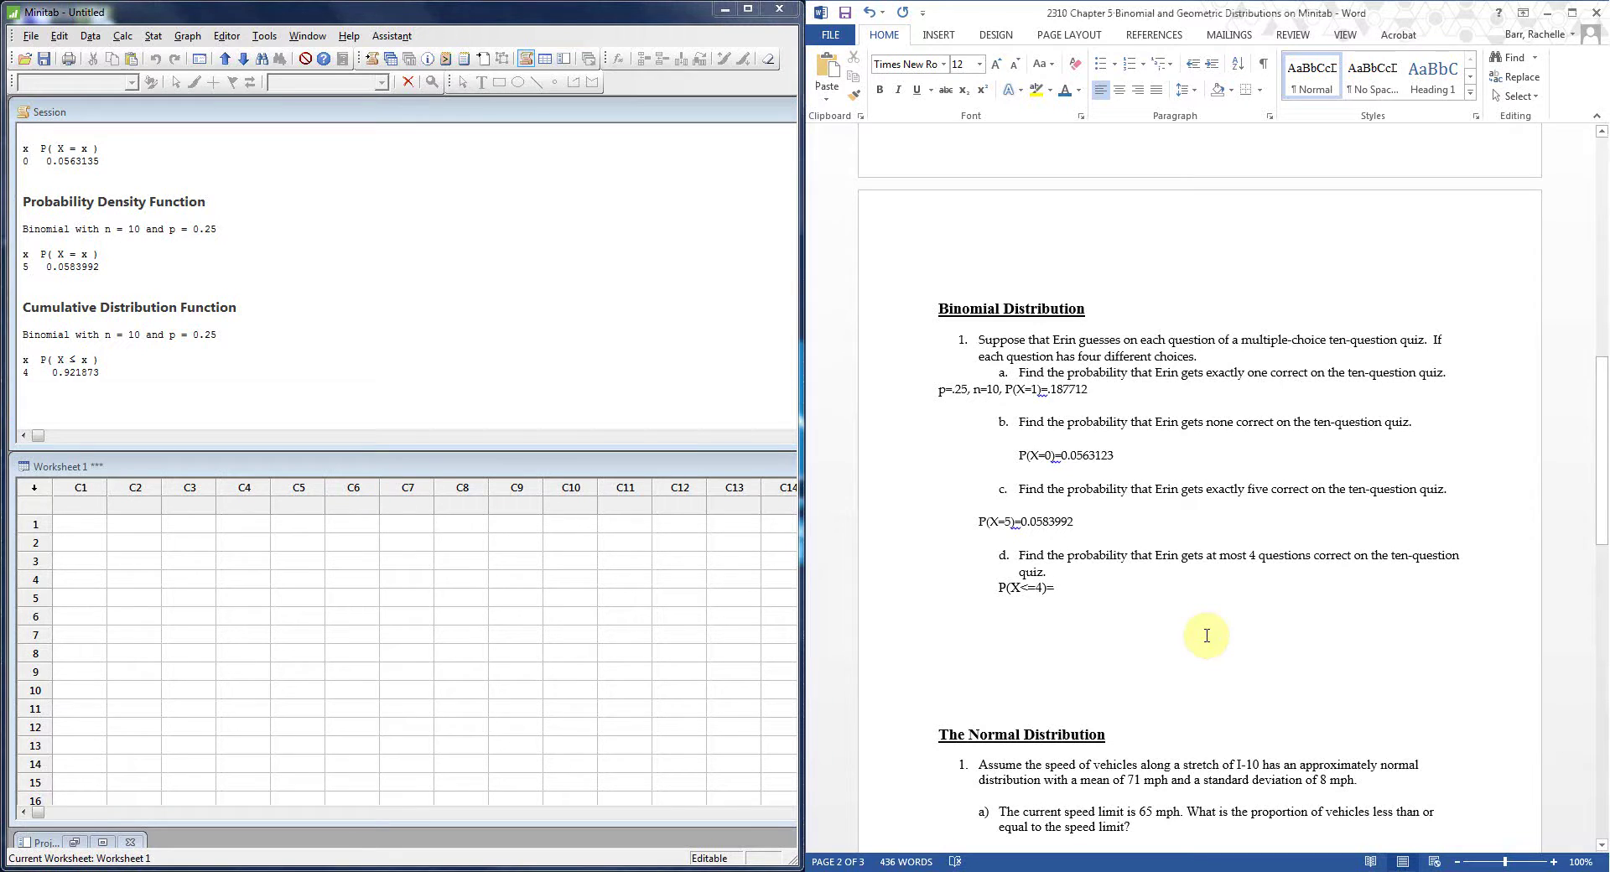
text(0.921)
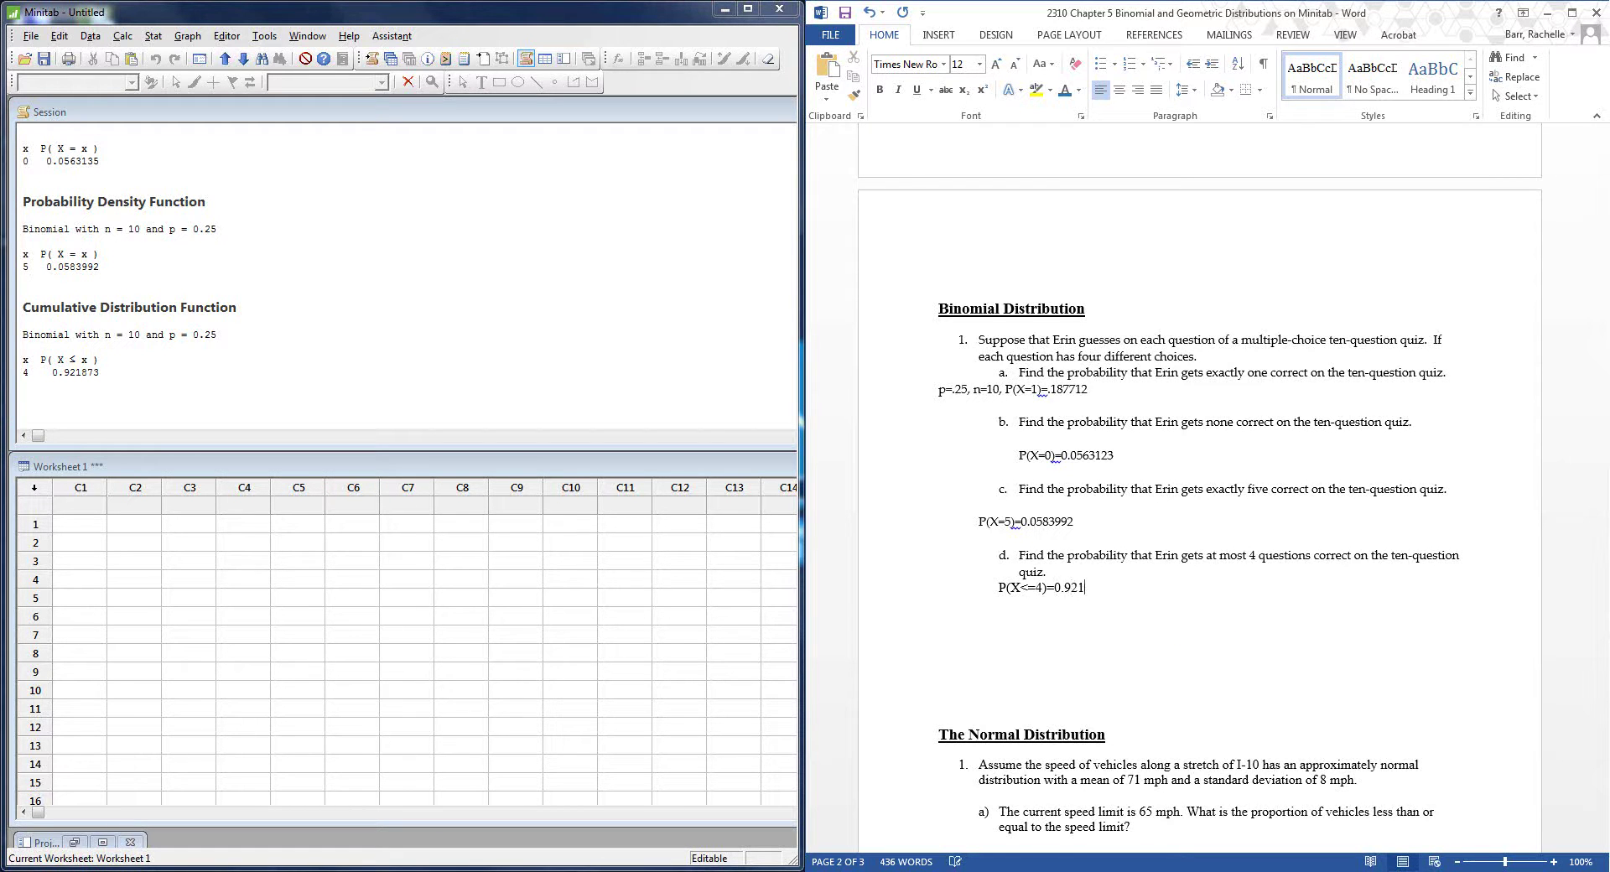
text(873)
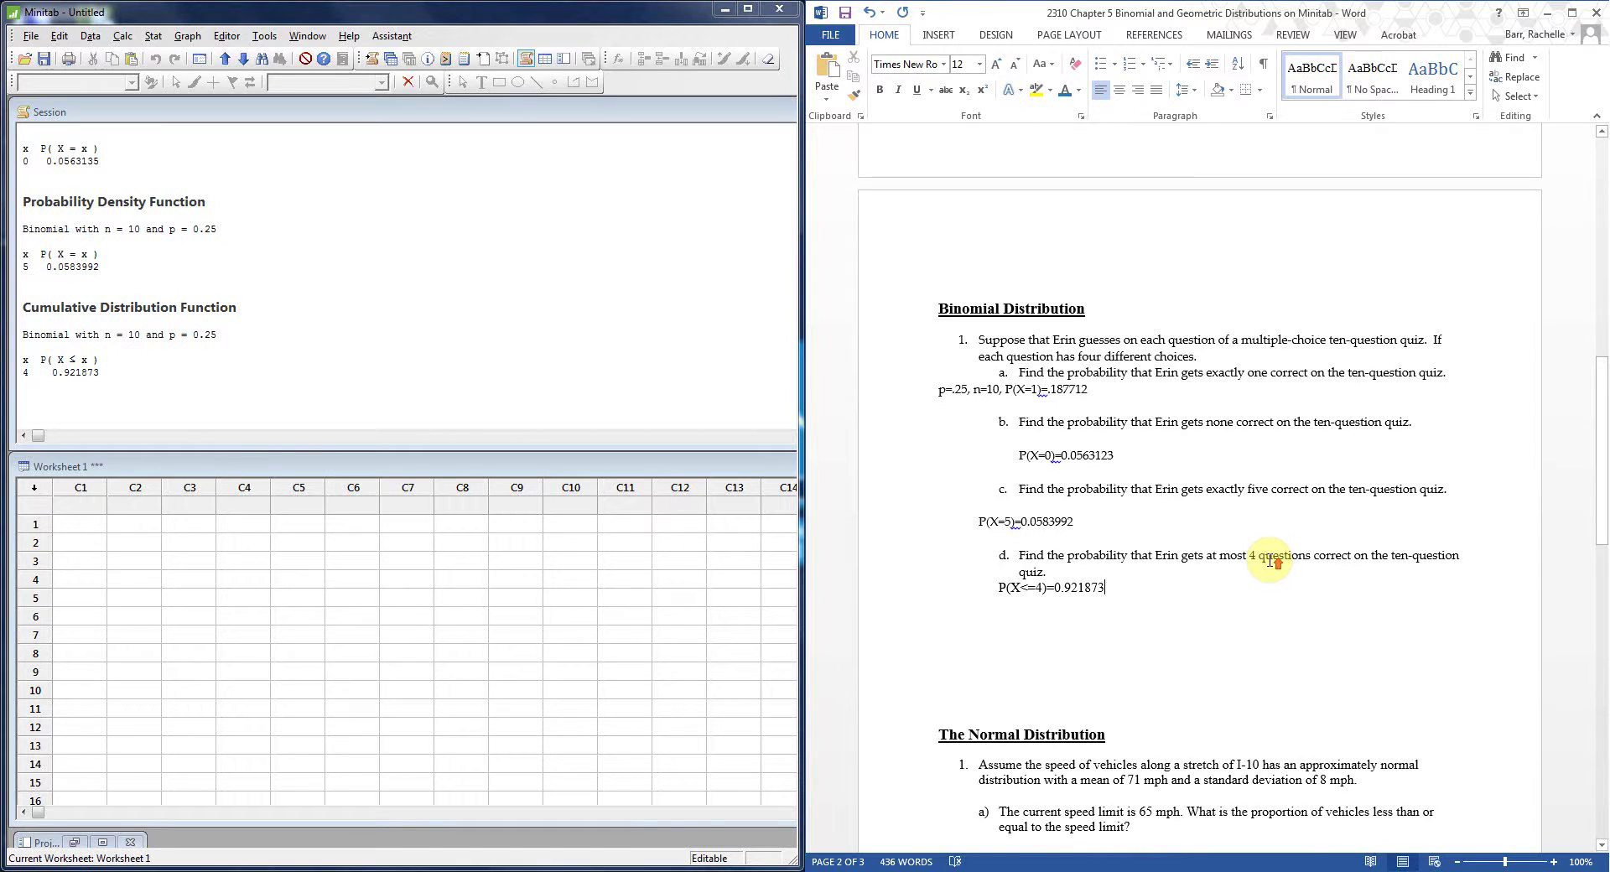
scroll(1269, 560, up, 3)
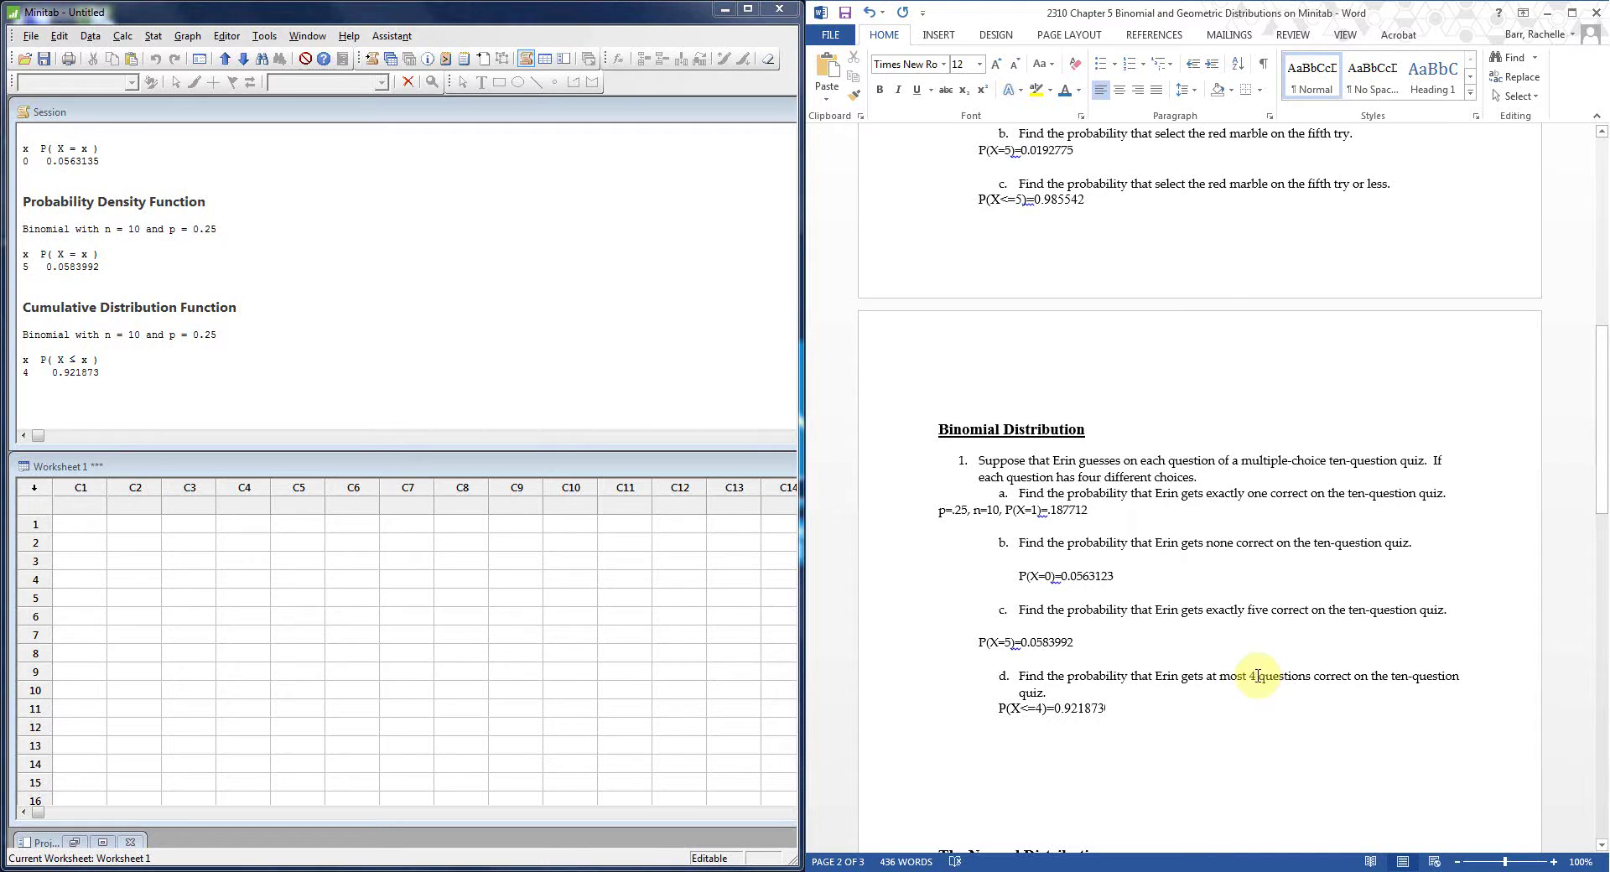
- Add a new line below part d reading '3) P(less than 4 correct)=P(X<=3)'
click(998, 755)
key(Return)
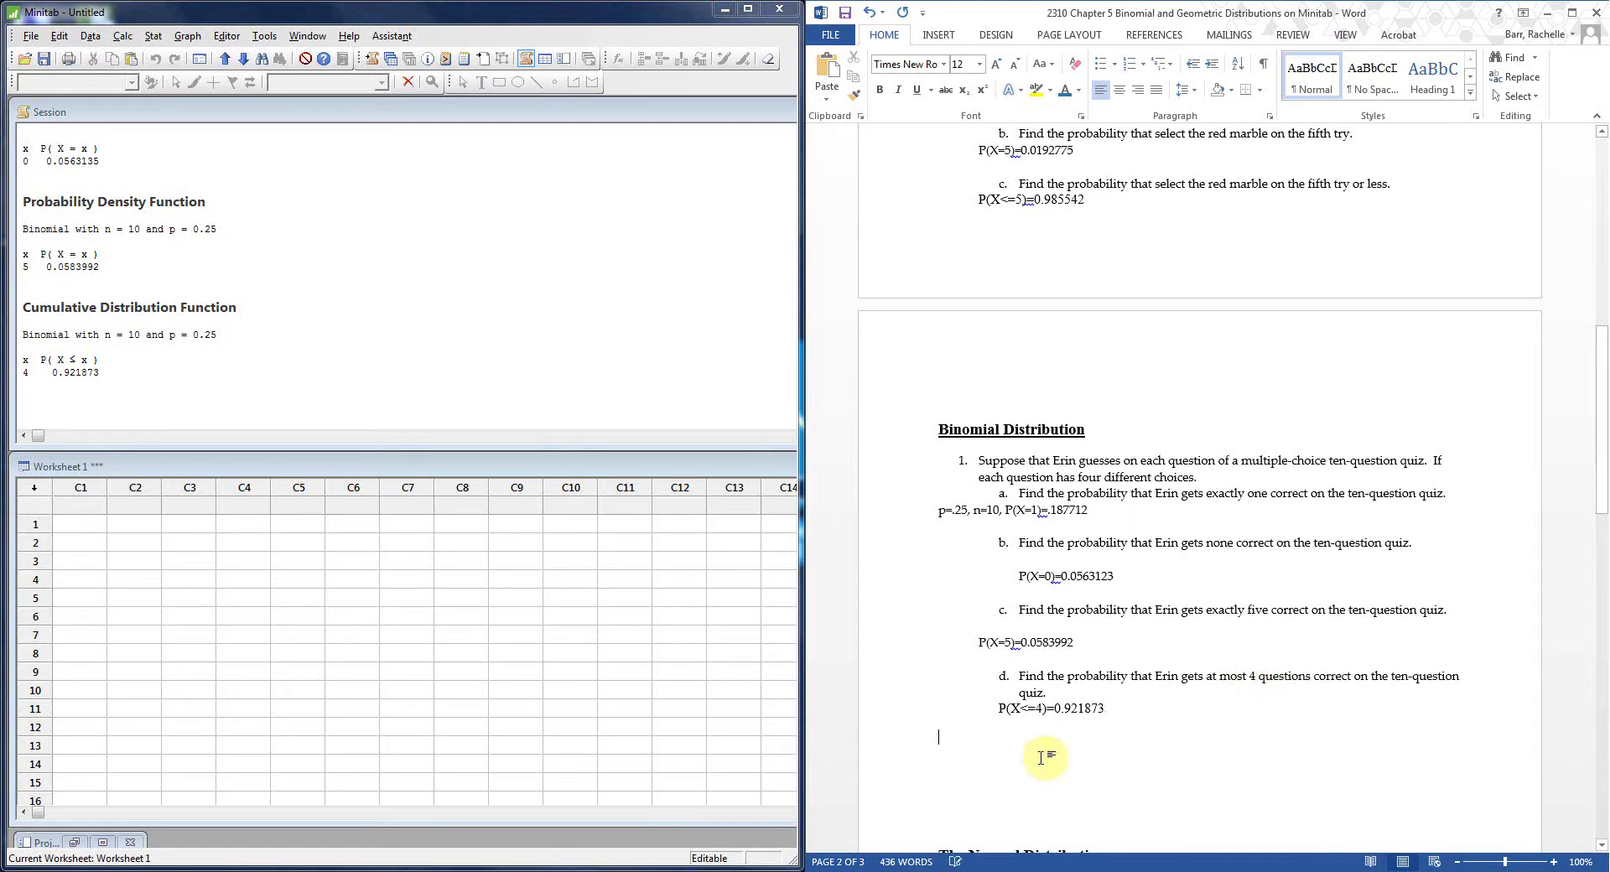
text(3))
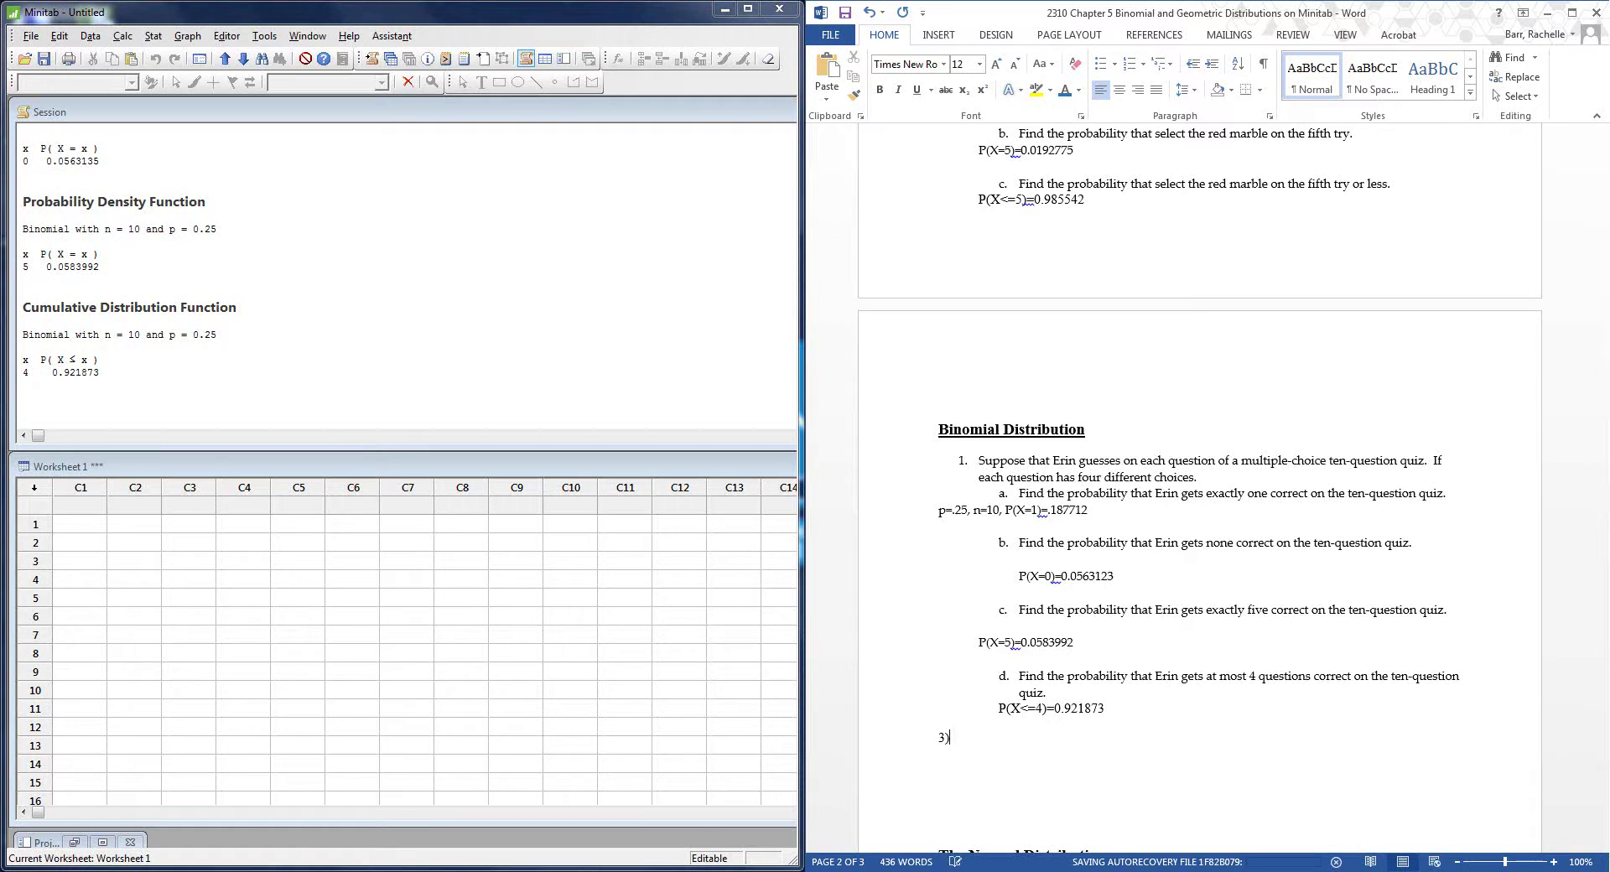
text( P)
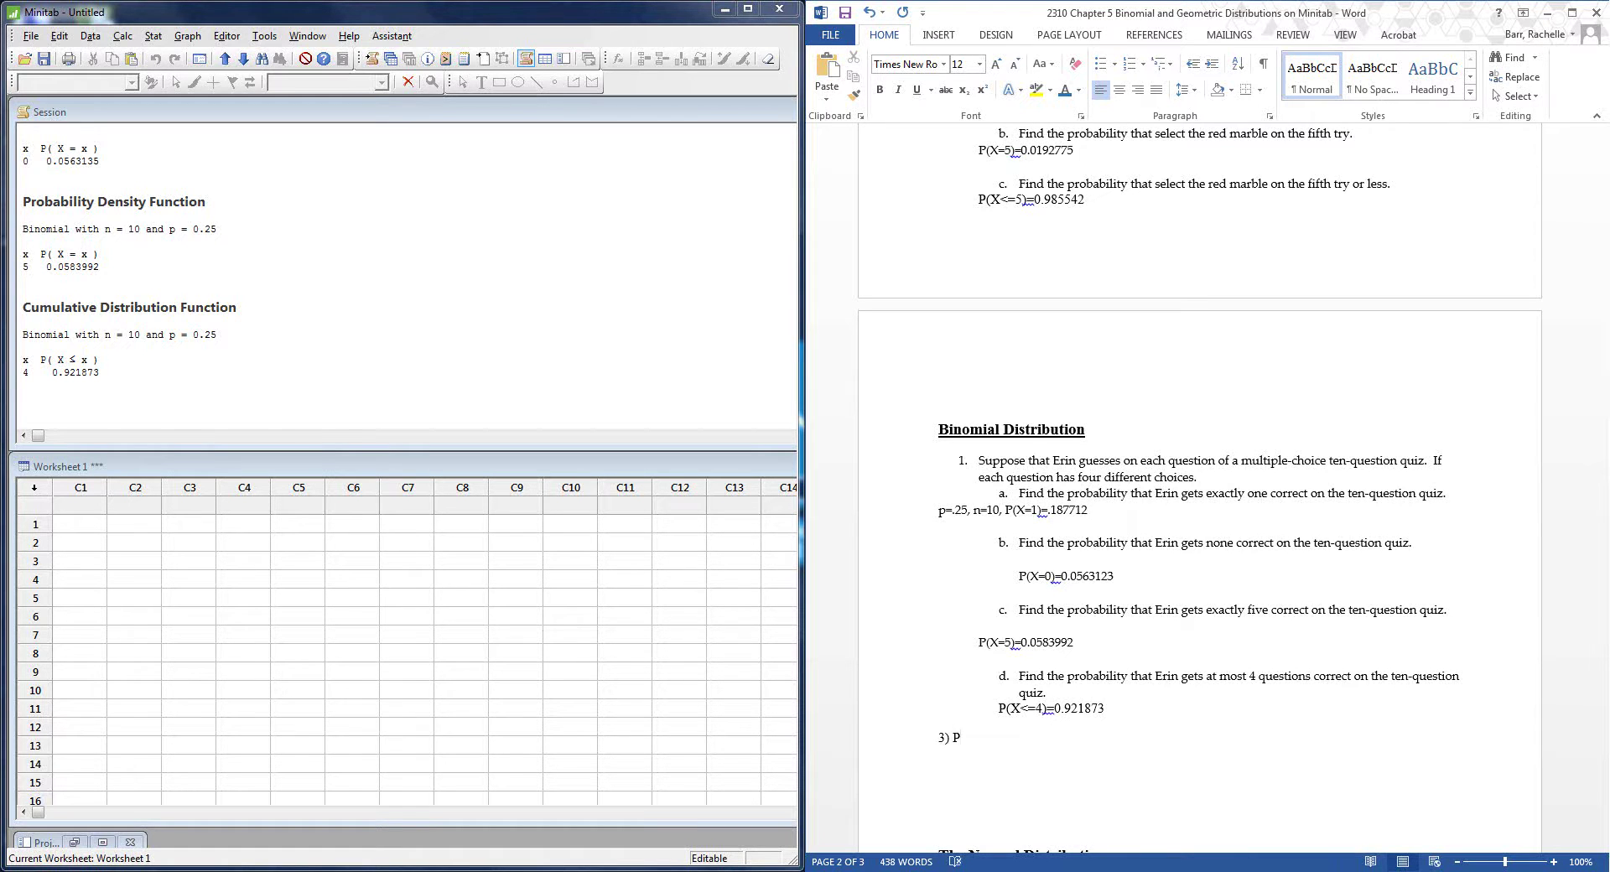
key(BackSpace)
key(BackSpace)
text(P(at)
key(BackSpace)
text(less than.4 correct)=)
text(P(X<=3))
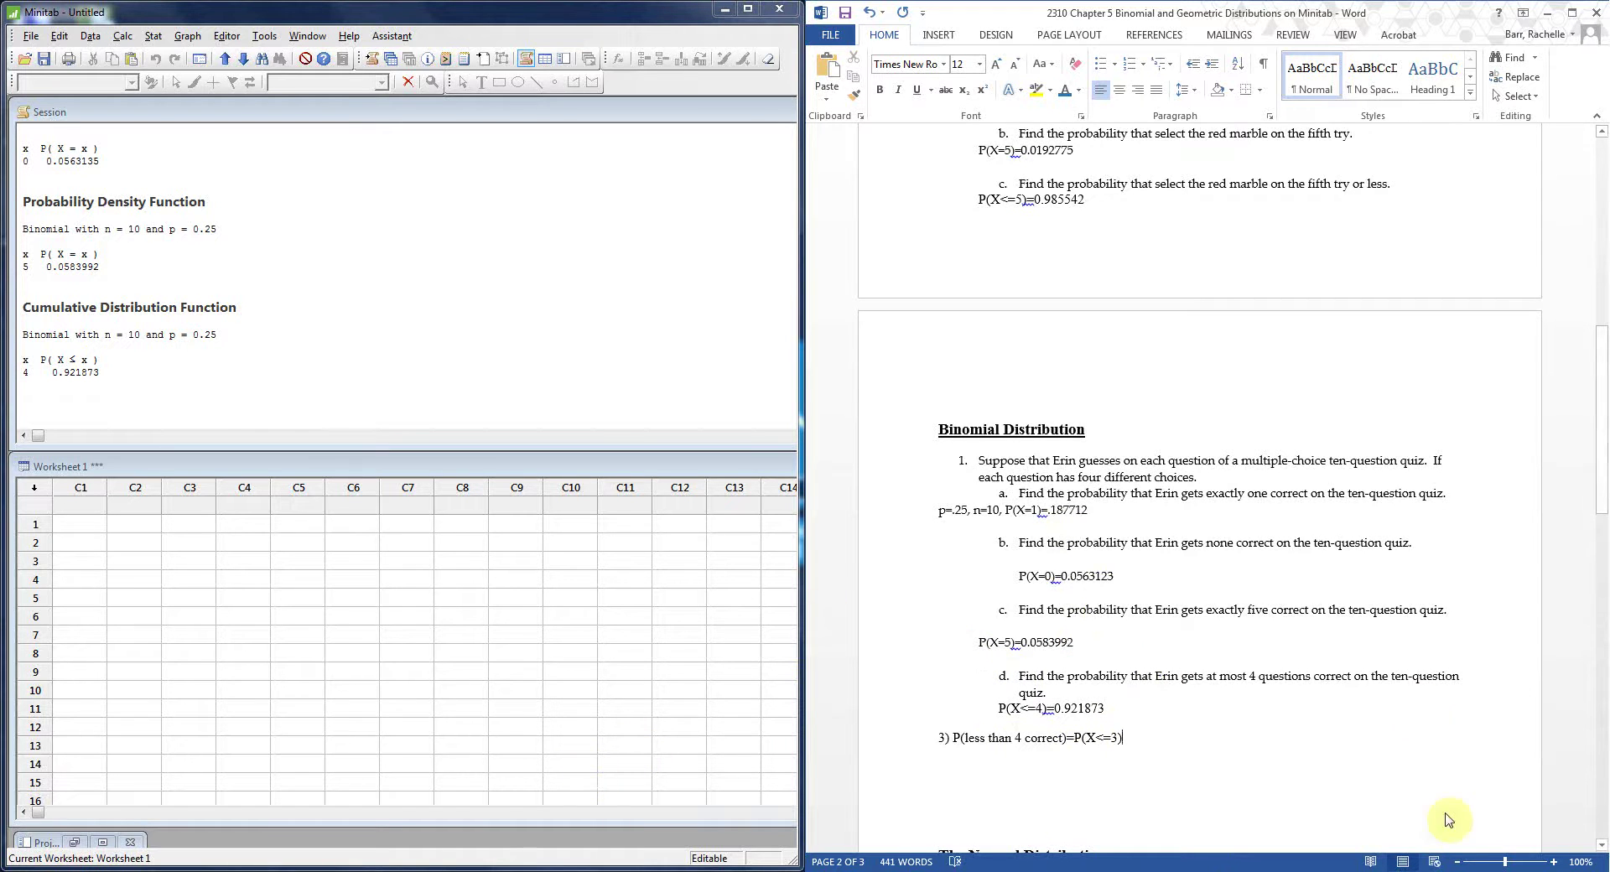
mouse_move(1220, 871)
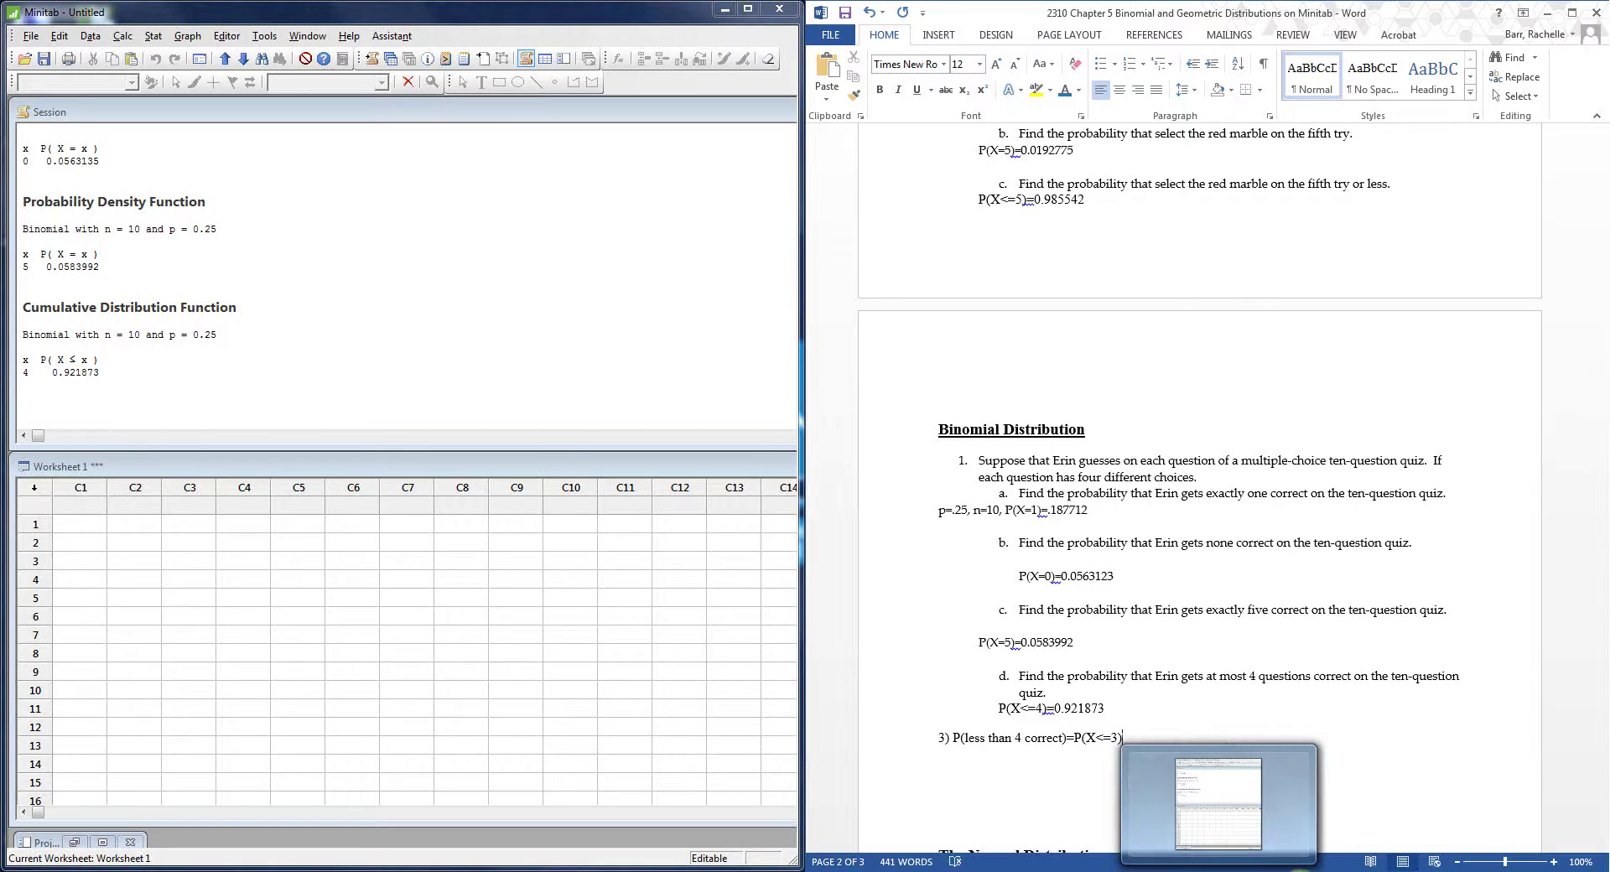
right_click(335, 871)
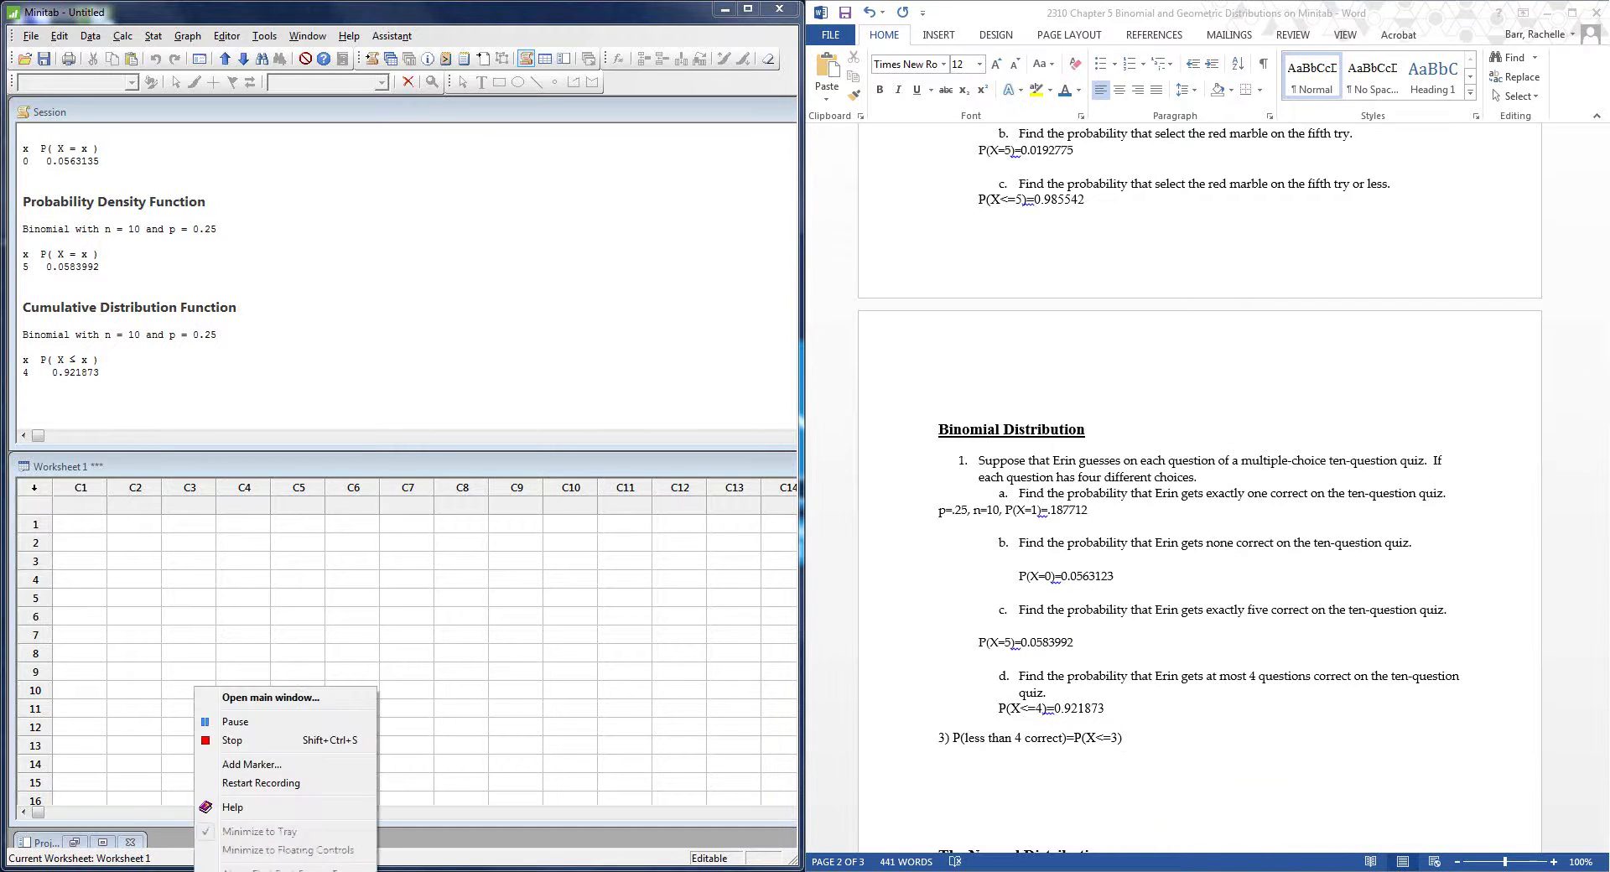